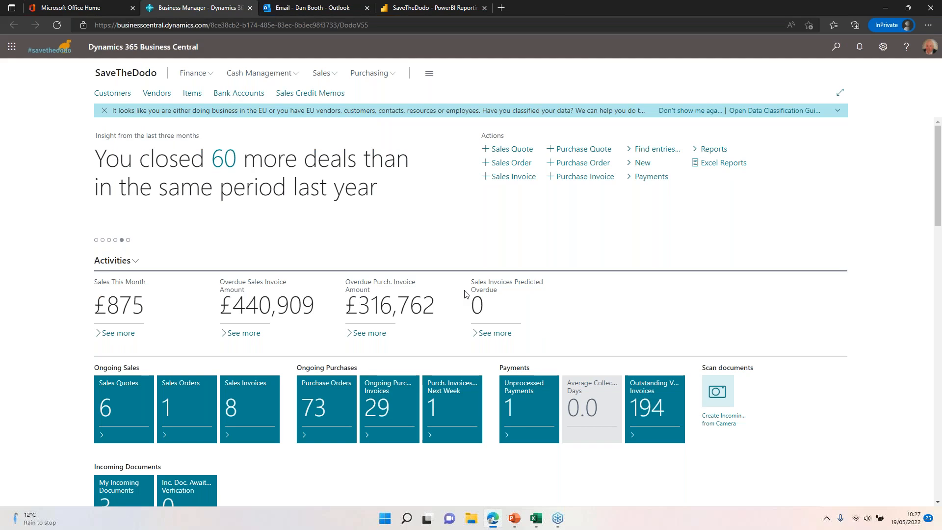
Step: Enter personalisation mode for the Business Manager home page and leave it without making changes
{"action": "left_click", "coordinate": [883, 49]}
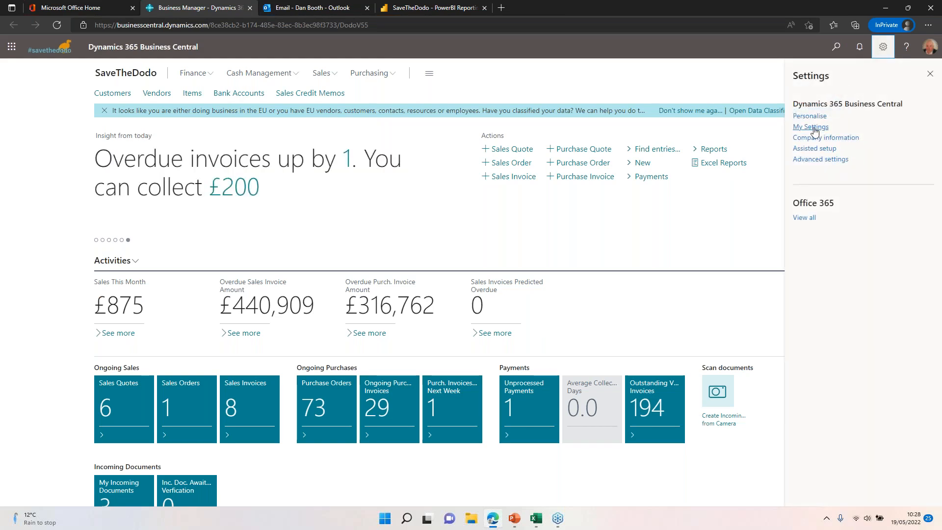
{"action": "left_click", "coordinate": [807, 117]}
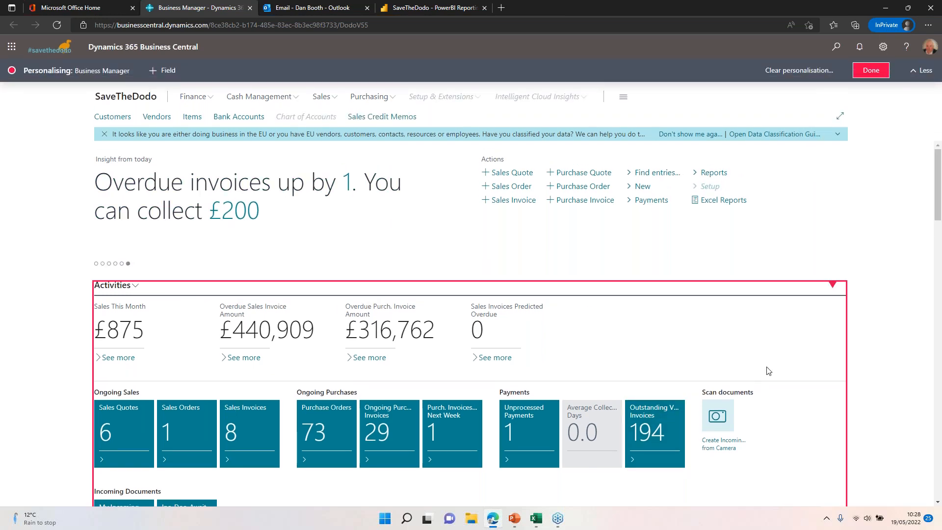
{"action": "left_click", "coordinate": [871, 70]}
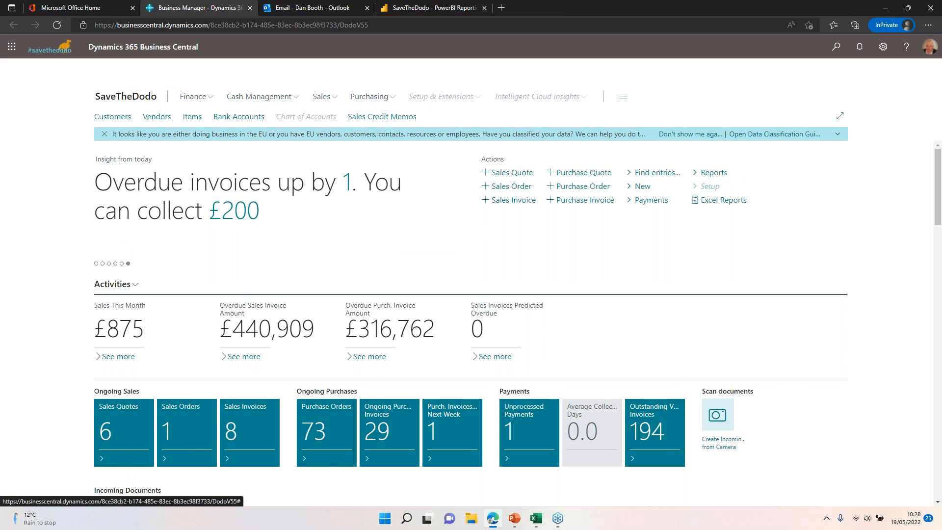
Step: Review the allowed companies in My Settings without switching company
{"action": "left_click", "coordinate": [883, 47]}
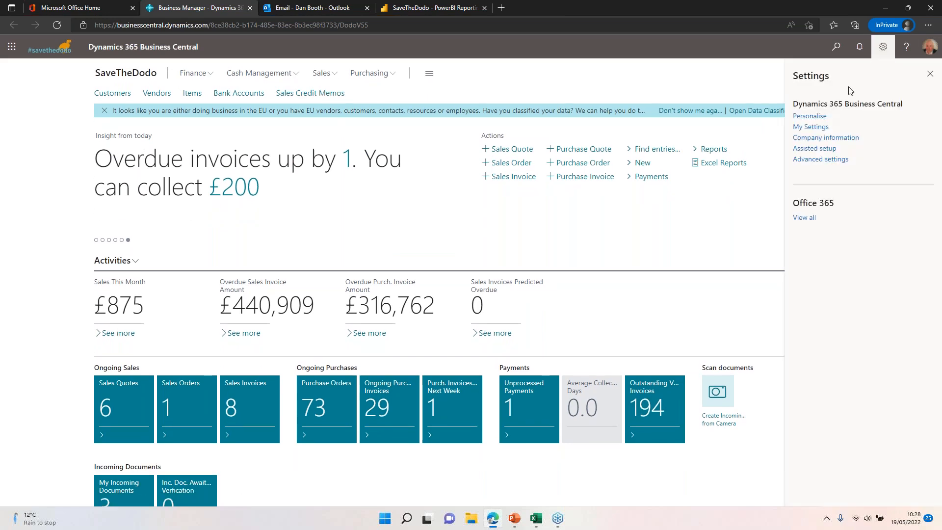
{"action": "left_click", "coordinate": [818, 127]}
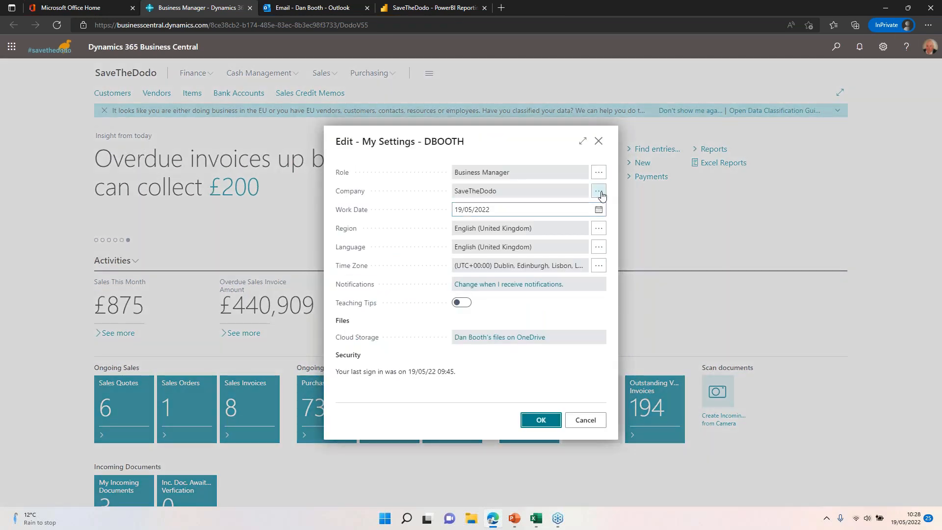
{"action": "left_click", "coordinate": [598, 191]}
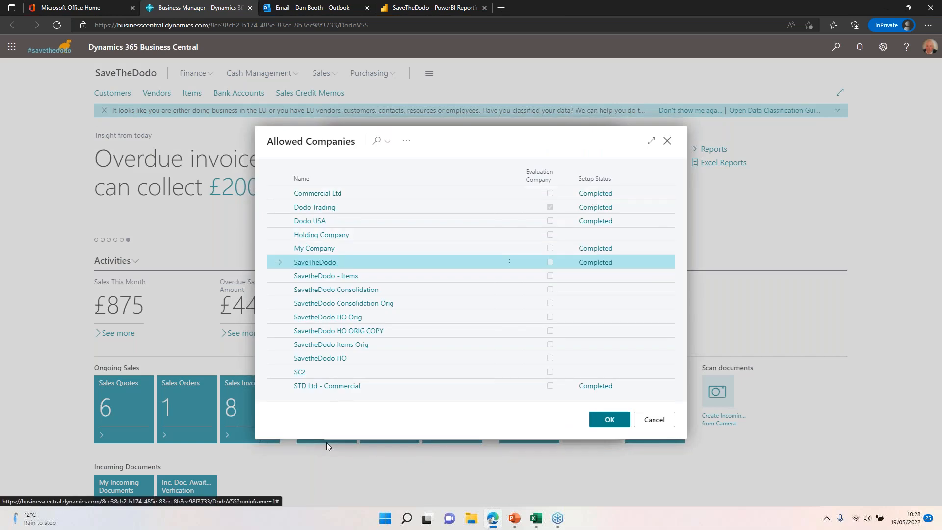
{"action": "left_click", "coordinate": [655, 420]}
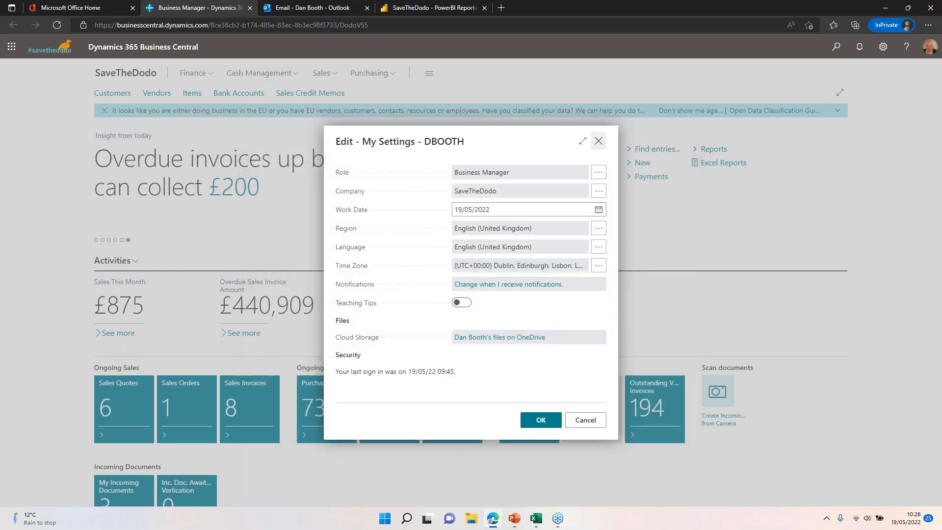
Step: Review the available roles for the user profile, then close My Settings without changing anything
{"action": "left_click", "coordinate": [599, 173]}
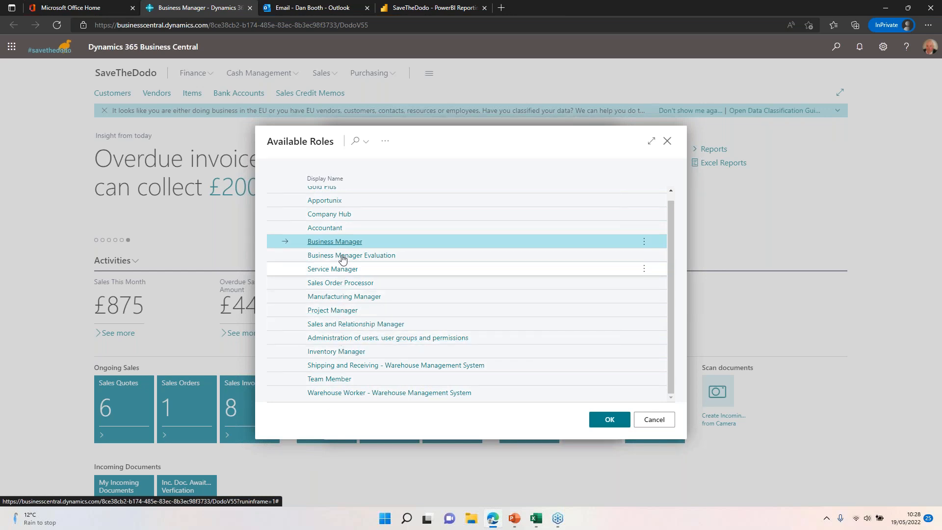
{"action": "scroll", "coordinate": [343, 214], "scroll_direction": "up", "scroll_amount": 1}
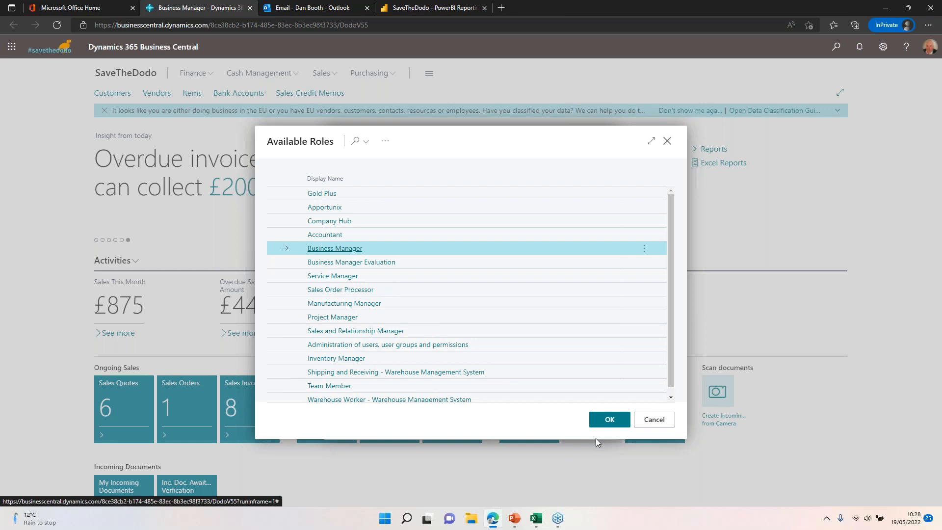
{"action": "left_click", "coordinate": [654, 420]}
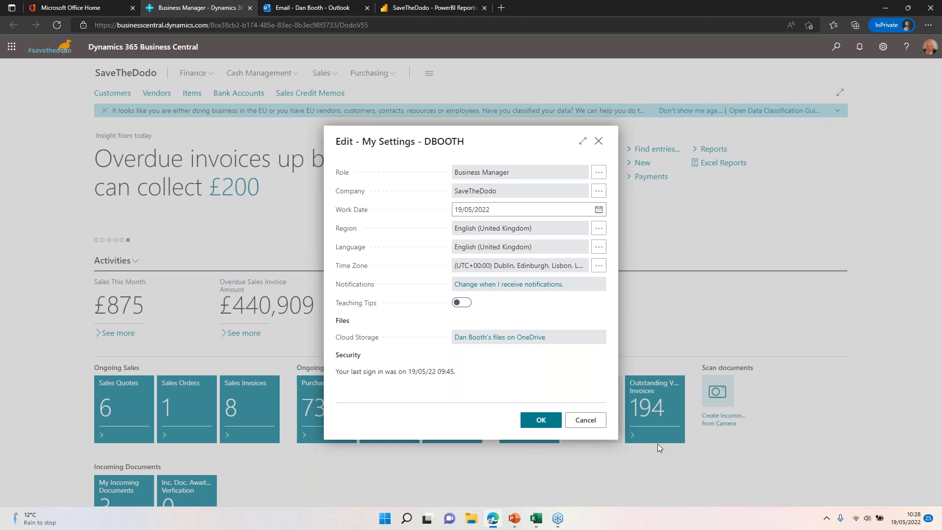
{"action": "left_click", "coordinate": [587, 420]}
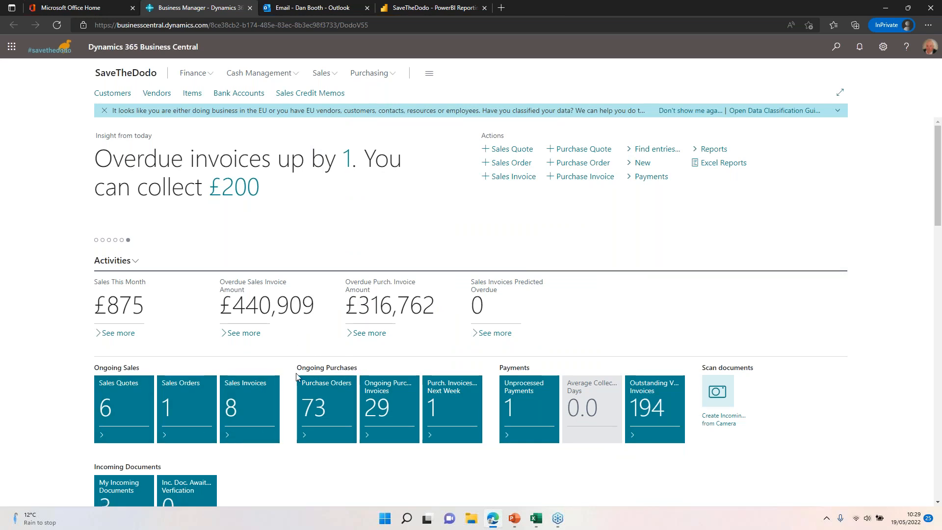
Step: View the ongoing purchase invoices from the home page and open the last expense invoice with the EXP prefix
{"action": "scroll", "coordinate": [395, 363], "scroll_direction": "down", "scroll_amount": 1}
{"action": "scroll", "coordinate": [398, 349], "scroll_direction": "down", "scroll_amount": 1}
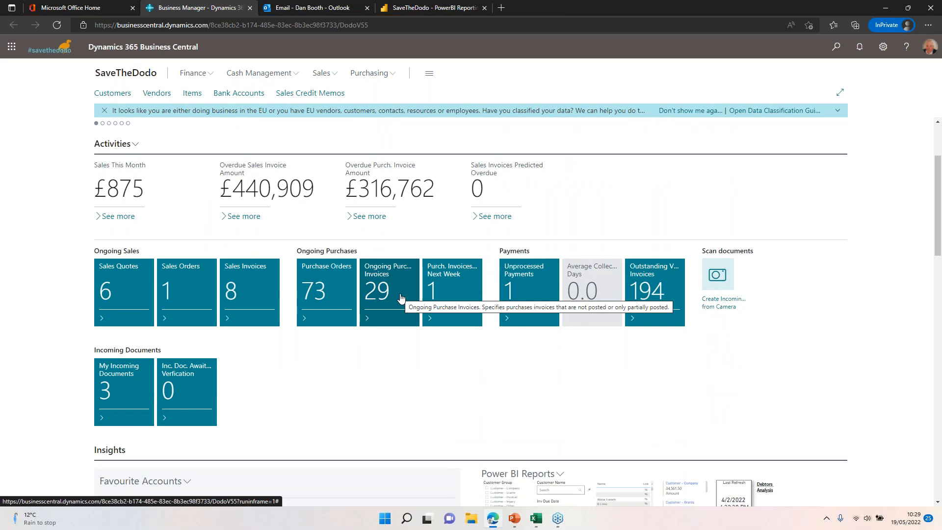
{"action": "left_click", "coordinate": [400, 296]}
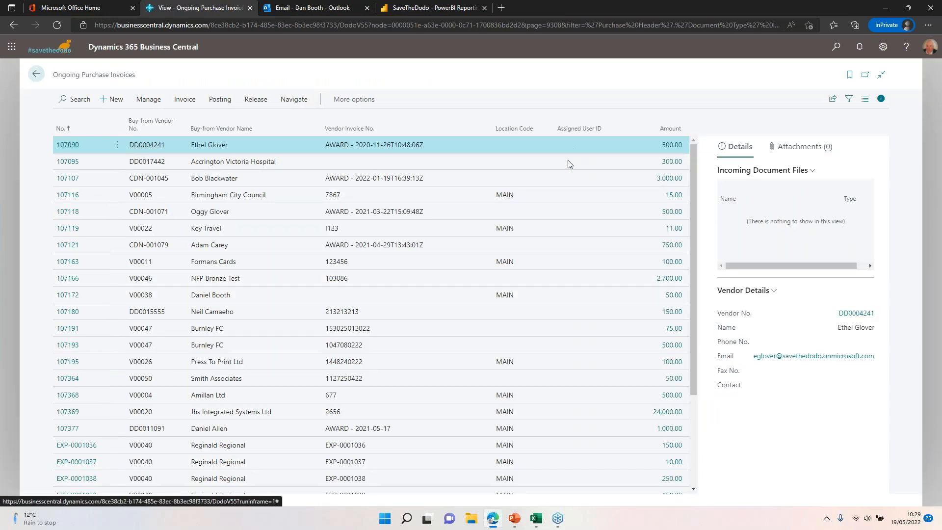
{"action": "scroll", "coordinate": [106, 328], "scroll_direction": "down", "scroll_amount": 3}
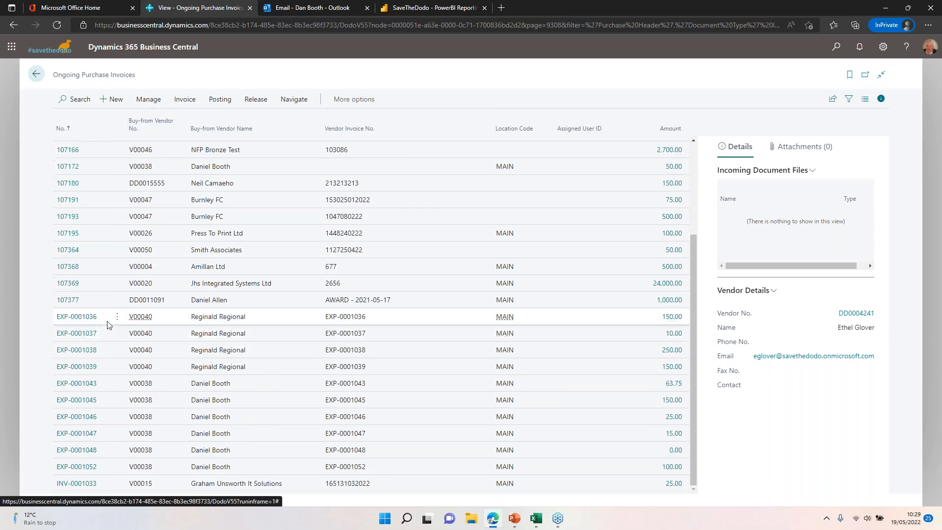
{"action": "left_click", "coordinate": [108, 318]}
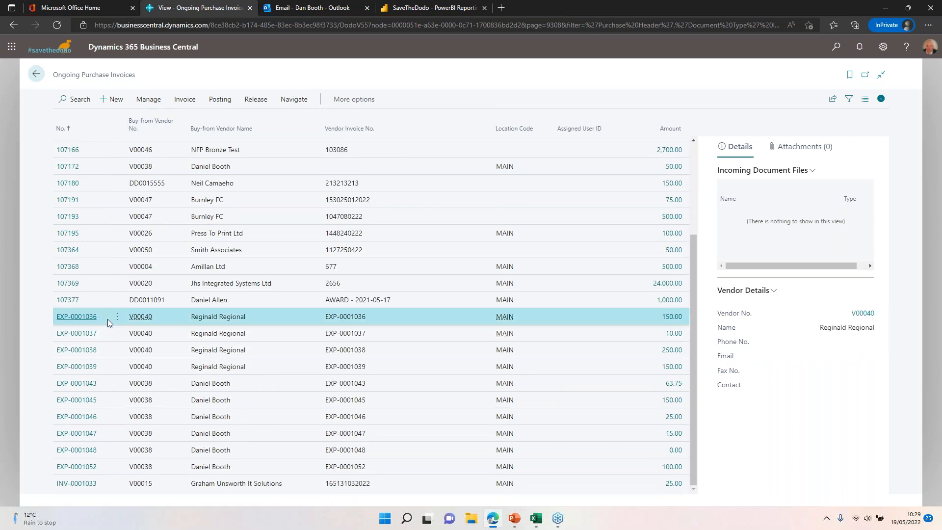
{"action": "left_click", "coordinate": [186, 470]}
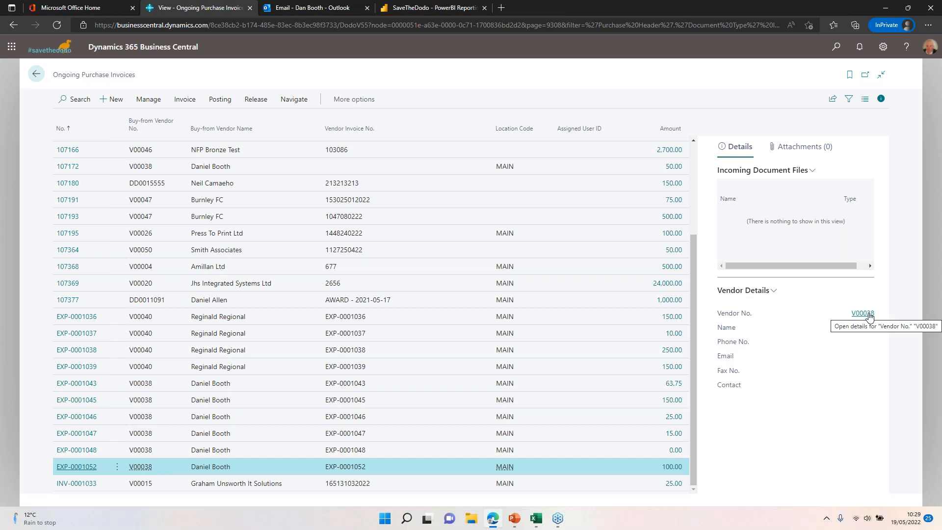
{"action": "left_click", "coordinate": [76, 467]}
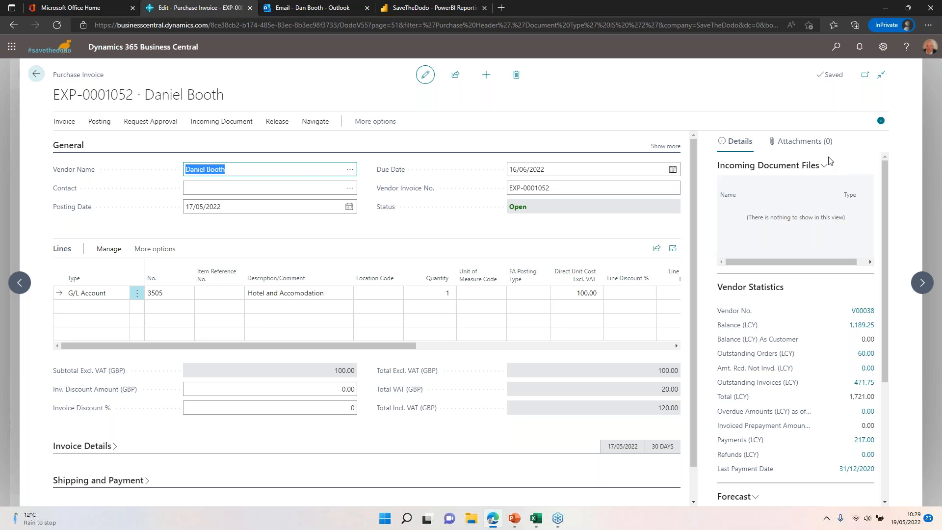
Step: Check the purchase invoice's attachments and notes, then return to the home page
{"action": "left_click", "coordinate": [802, 144]}
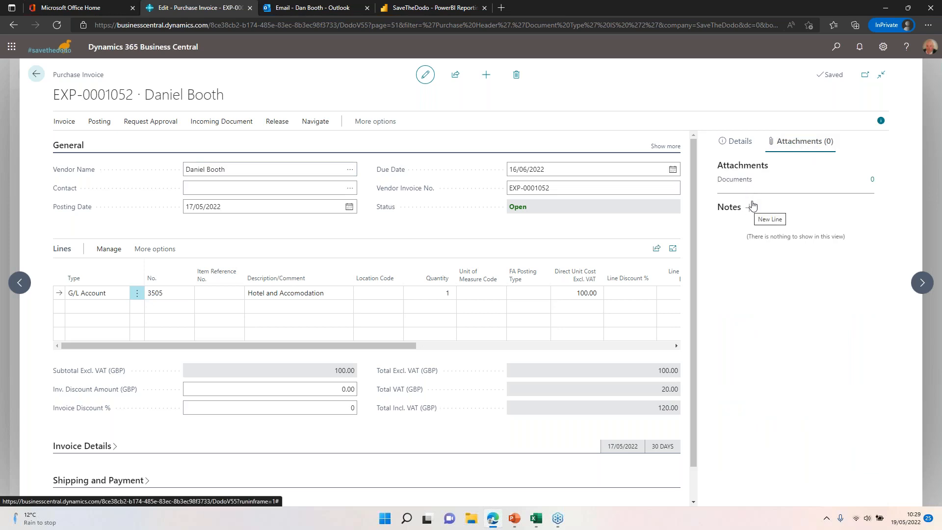
{"action": "mouse_move", "coordinate": [741, 182]}
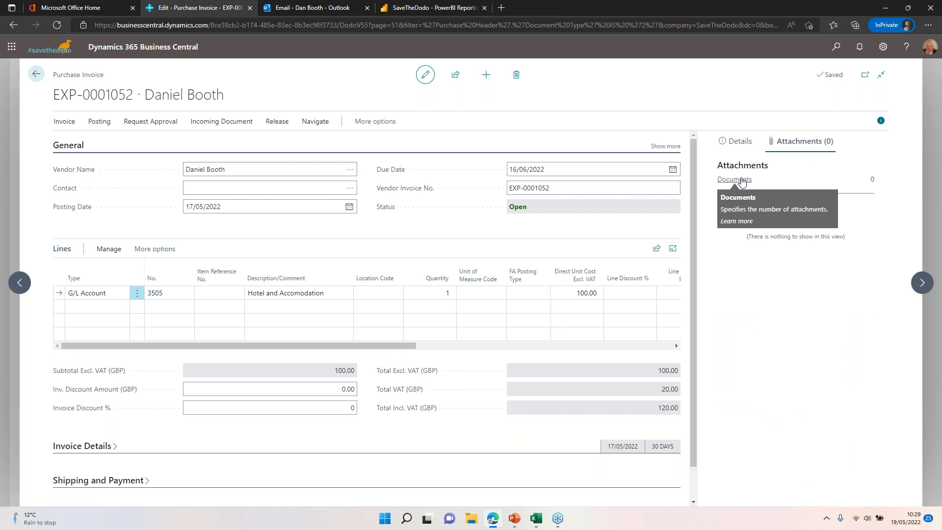
{"action": "left_click", "coordinate": [34, 75]}
{"action": "left_click", "coordinate": [516, 305]}
{"action": "left_click", "coordinate": [43, 77]}
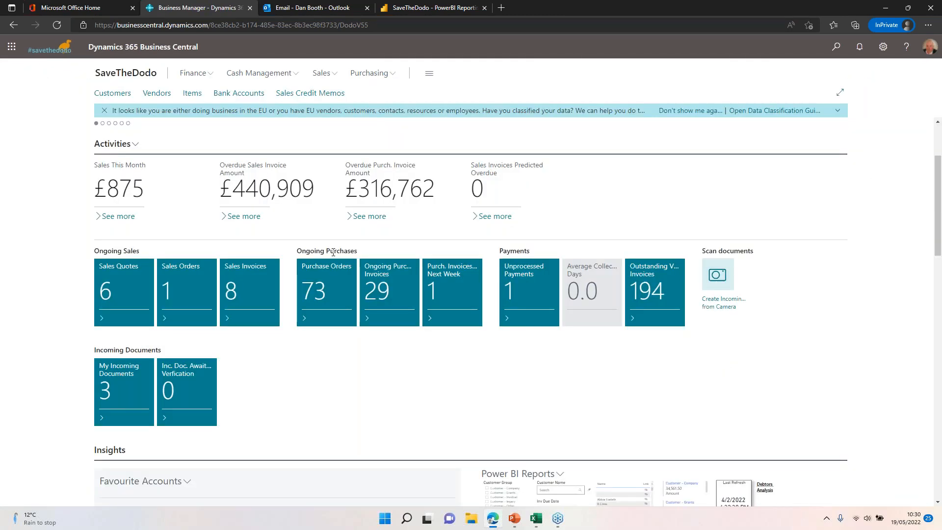
Step: Drill into the Total Income balance in Favourite Accounts and inspect the related entries of the first Merchandise invoice dated 24/03/2022
{"action": "scroll", "coordinate": [337, 274], "scroll_direction": "down", "scroll_amount": 5}
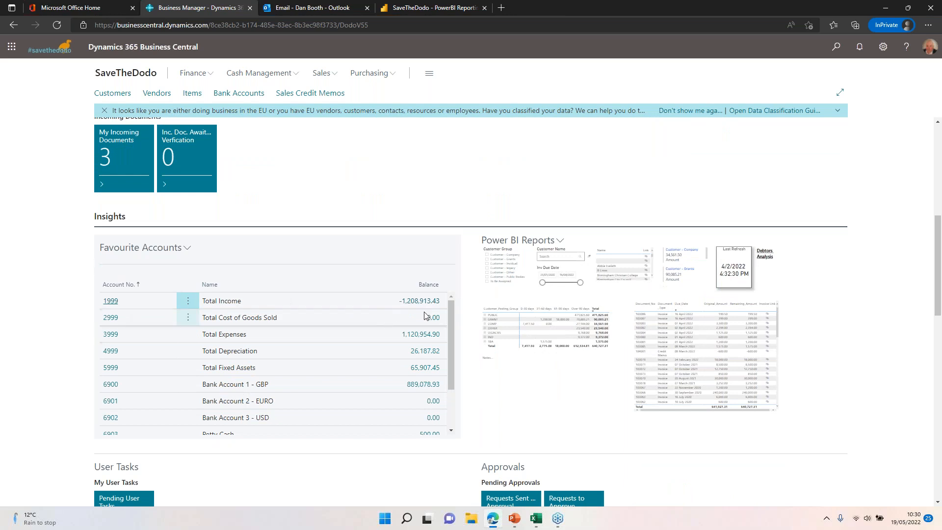
{"action": "left_click", "coordinate": [415, 302]}
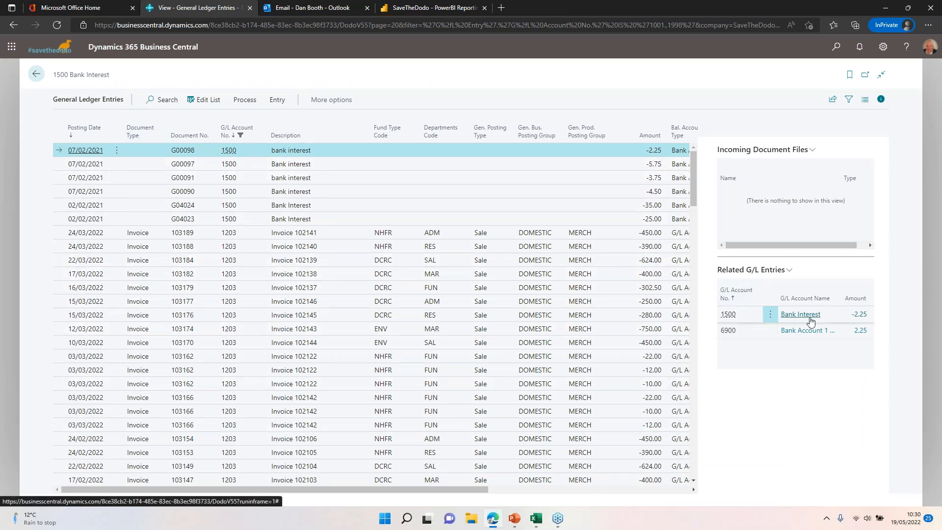
{"action": "left_click", "coordinate": [69, 234]}
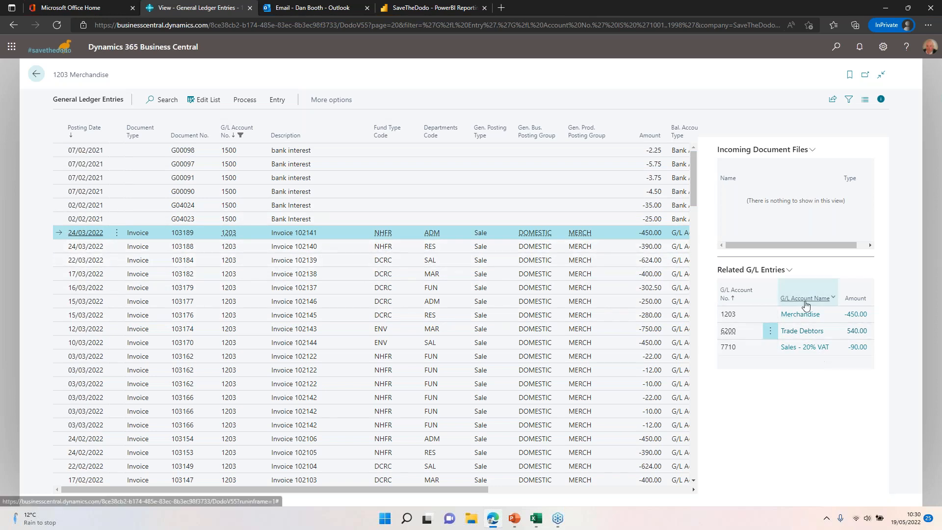
{"action": "left_click", "coordinate": [43, 74]}
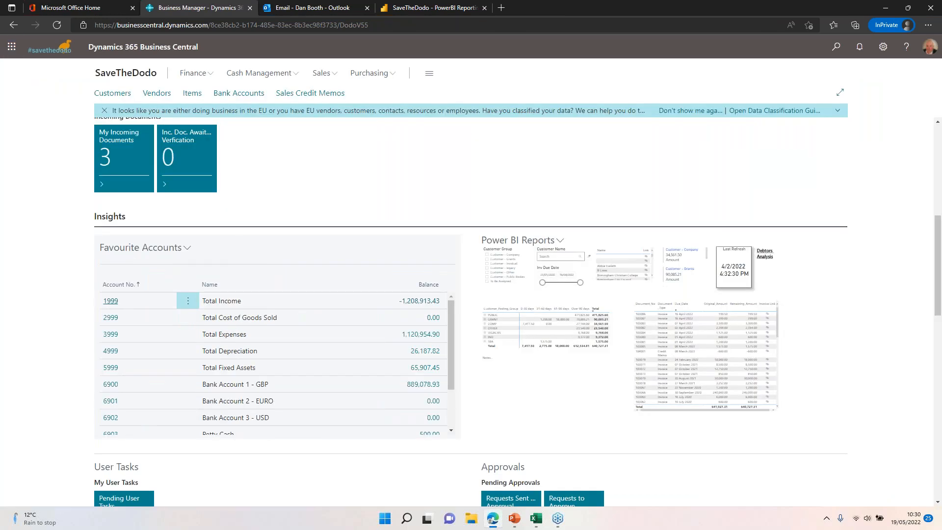
Step: Drill into last period's Total Income in the Trial Balance and view the underlying accounts in the expanded list
{"action": "scroll", "coordinate": [273, 332], "scroll_direction": "down", "scroll_amount": 10}
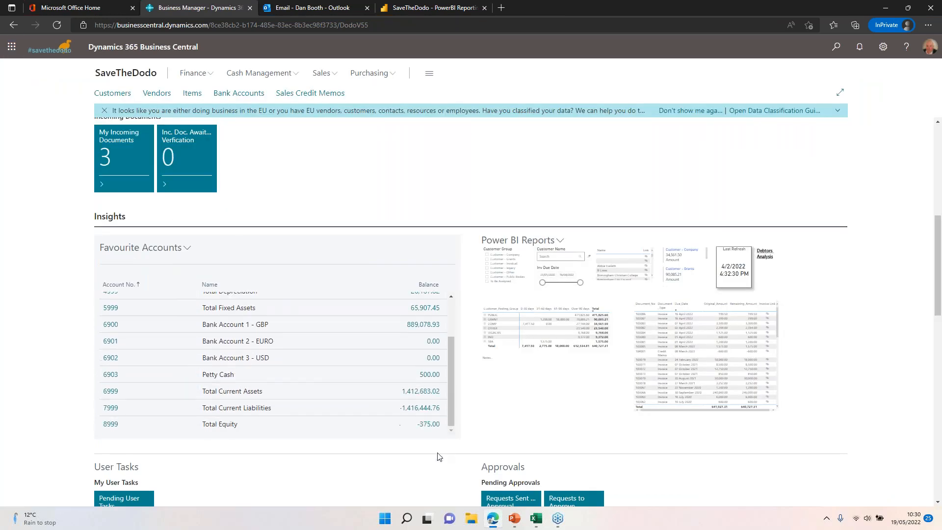
{"action": "scroll", "coordinate": [548, 411], "scroll_direction": "down", "scroll_amount": 7}
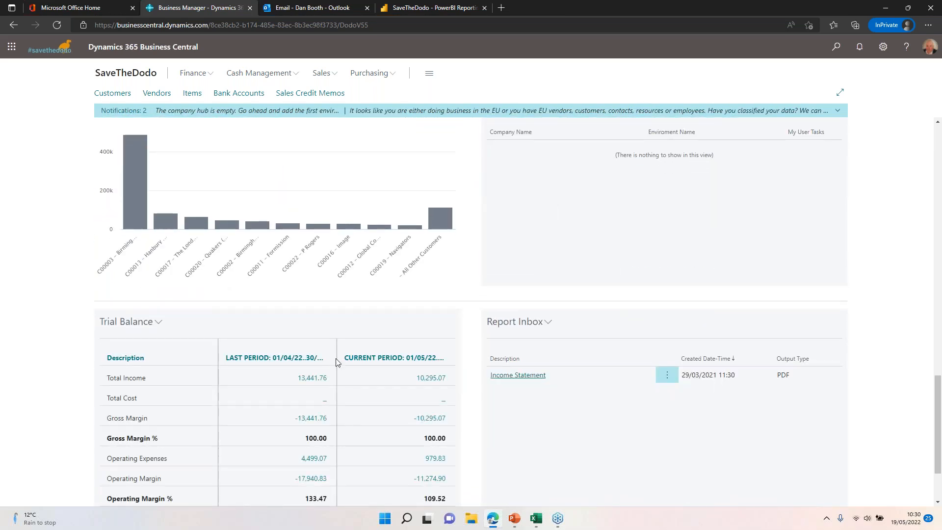
{"action": "scroll", "coordinate": [336, 376], "scroll_direction": "down", "scroll_amount": 2}
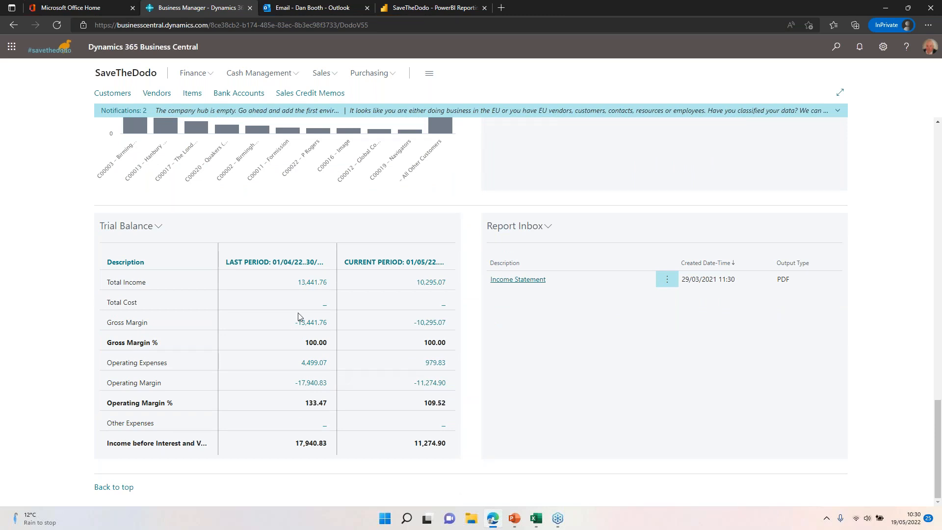
{"action": "left_click", "coordinate": [304, 283]}
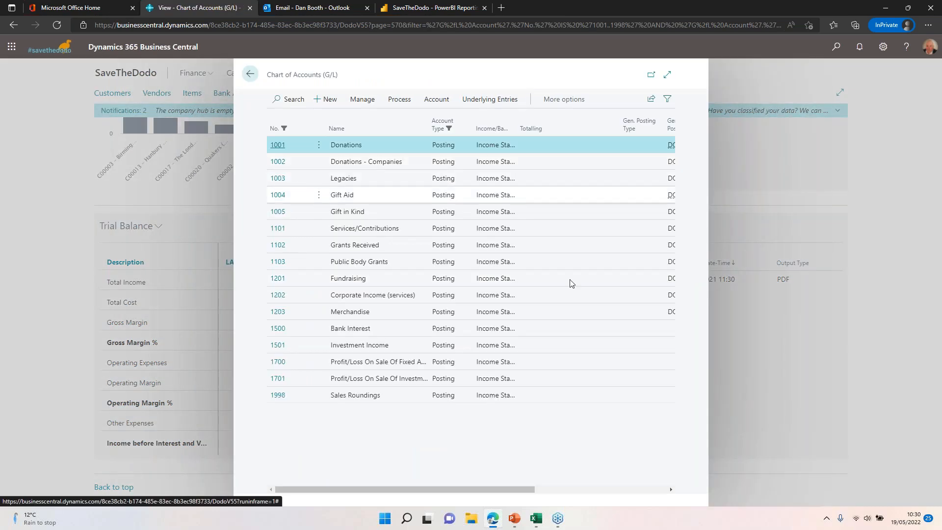
{"action": "left_click", "coordinate": [667, 74]}
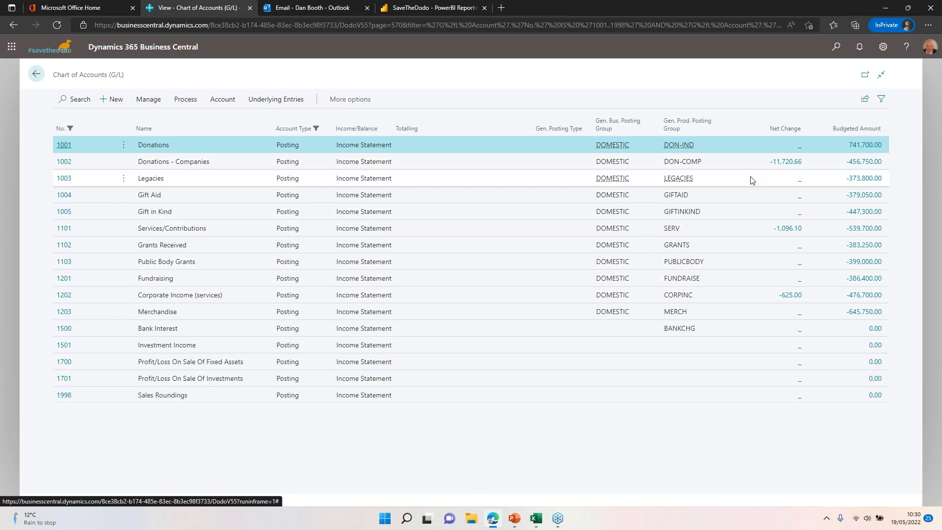
{"action": "left_click", "coordinate": [36, 74]}
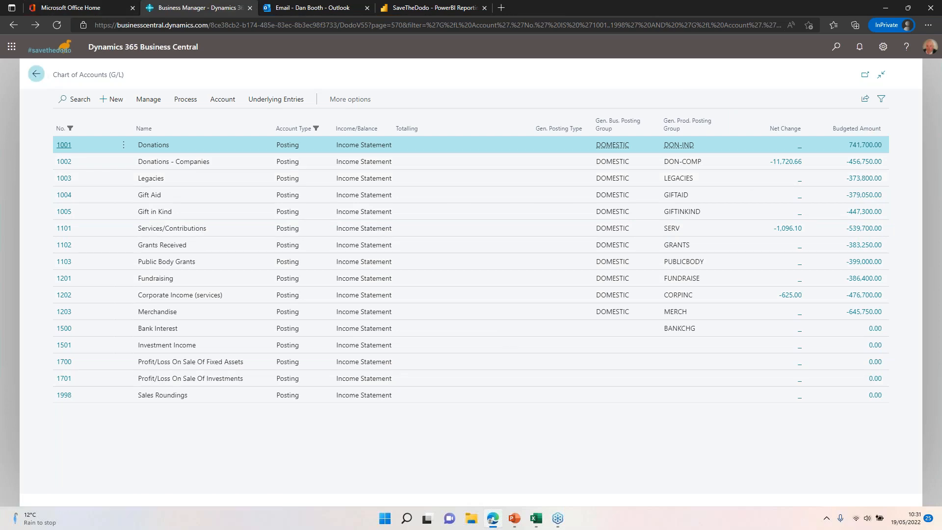
Step: Look over the Finance pages available from the home page
{"action": "scroll", "coordinate": [427, 263], "scroll_direction": "up", "scroll_amount": 15}
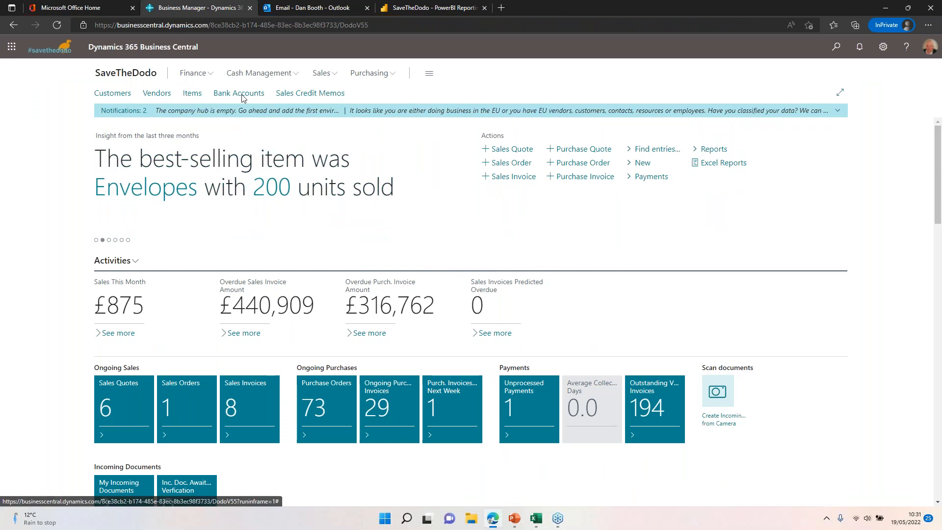
{"action": "left_click", "coordinate": [199, 73]}
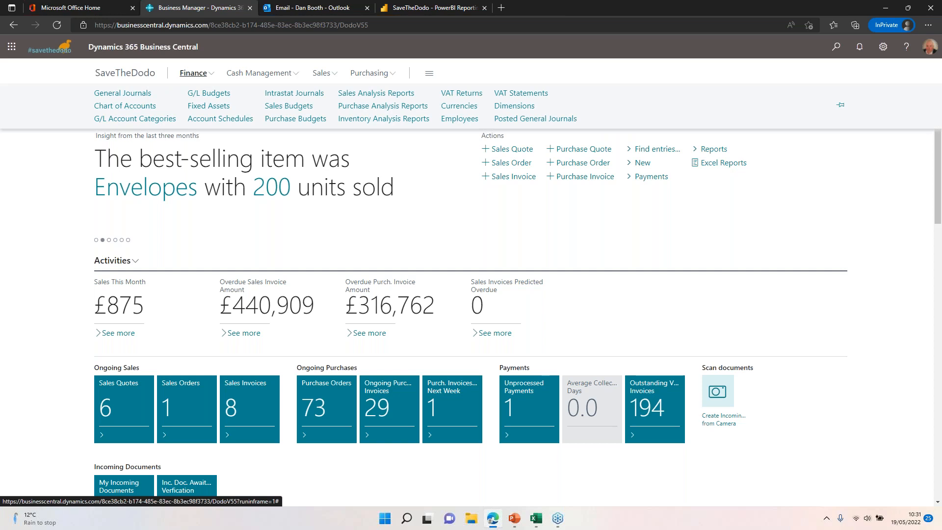
{"action": "left_click", "coordinate": [199, 75]}
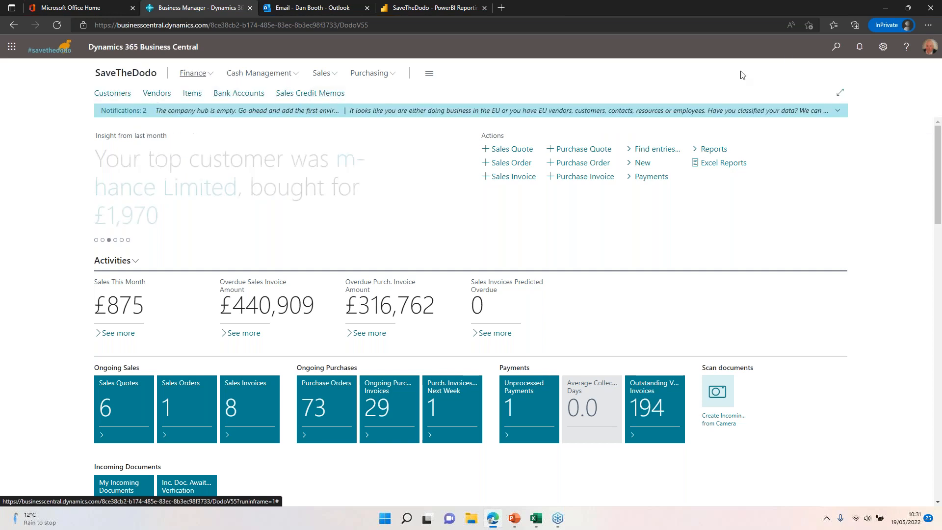
Step: Search the application for "chart of acc" and show all matching pages and tasks
{"action": "left_click", "coordinate": [837, 49]}
{"action": "type", "text": "chart of acc"}
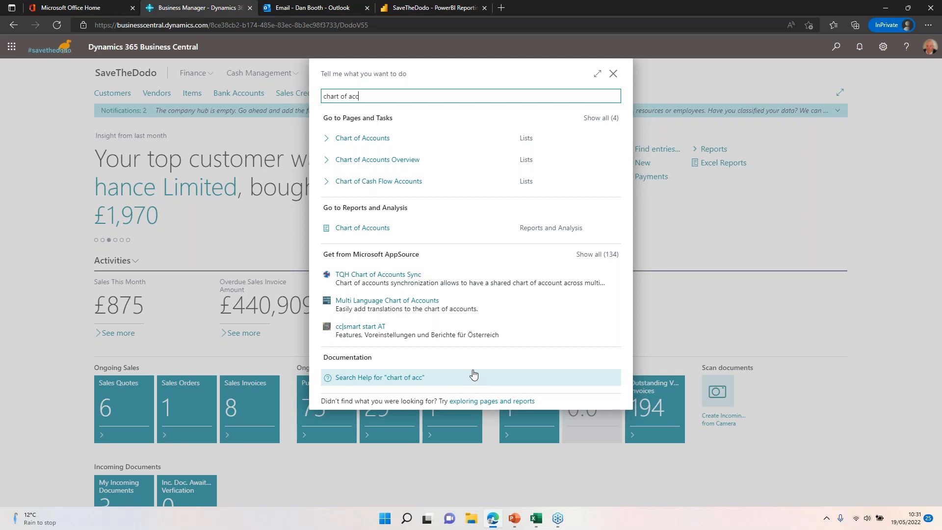
{"action": "left_click", "coordinate": [610, 120]}
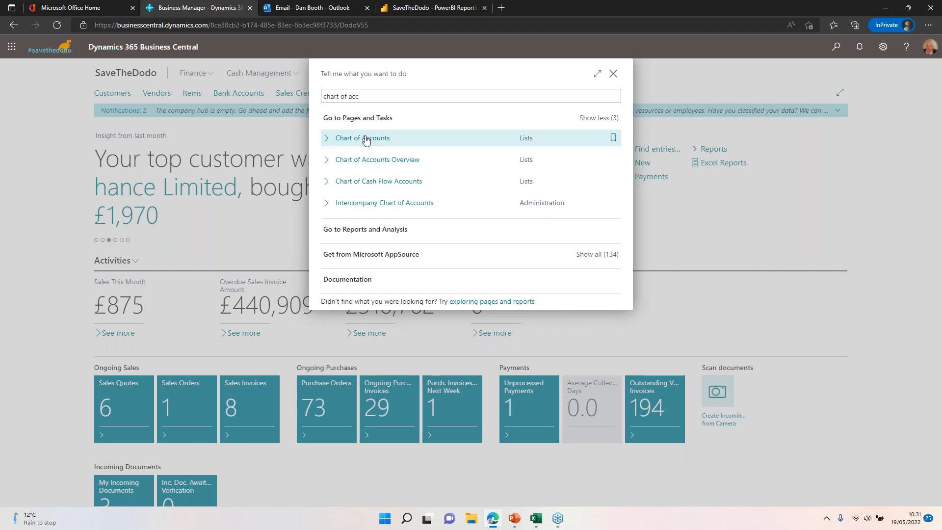
Step: Open the Chart of Accounts list, hide its details pane and browse to the Expenses accounts
{"action": "left_click", "coordinate": [366, 139]}
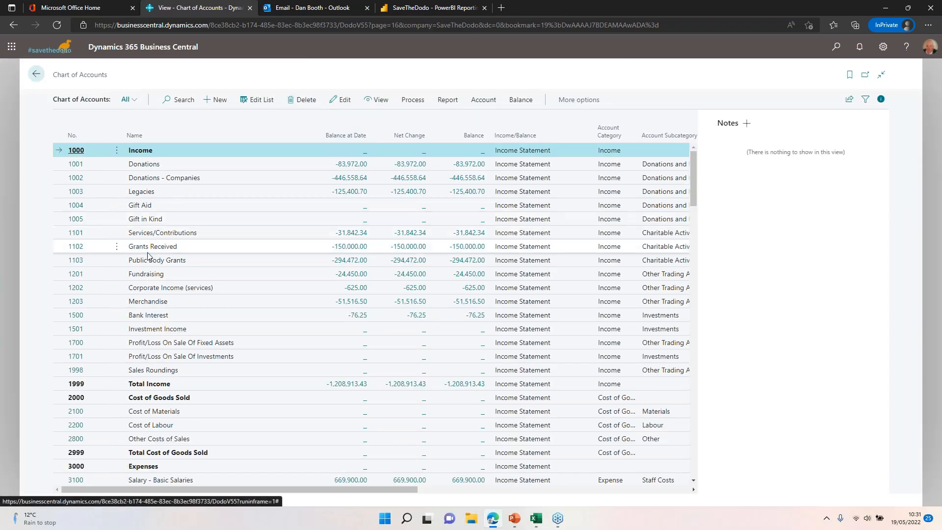
{"action": "left_click", "coordinate": [881, 99]}
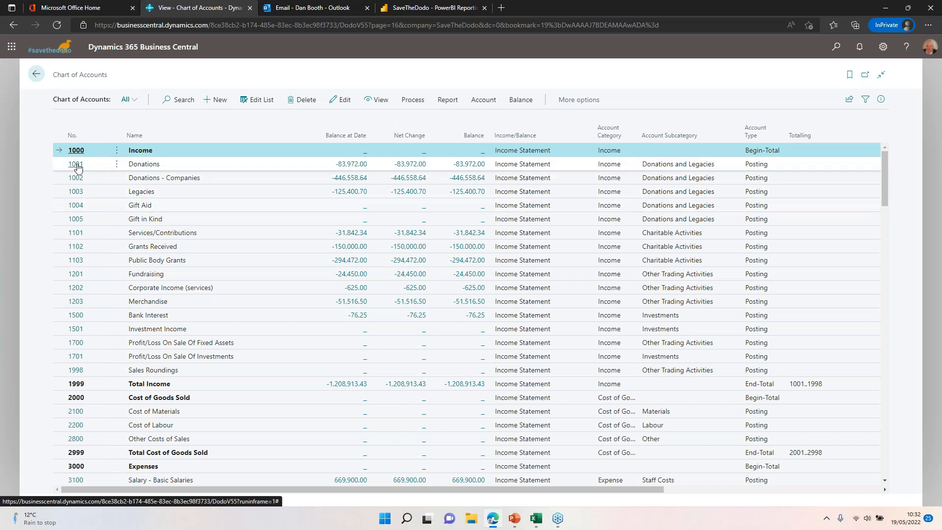
{"action": "scroll", "coordinate": [78, 353], "scroll_direction": "down", "scroll_amount": 6}
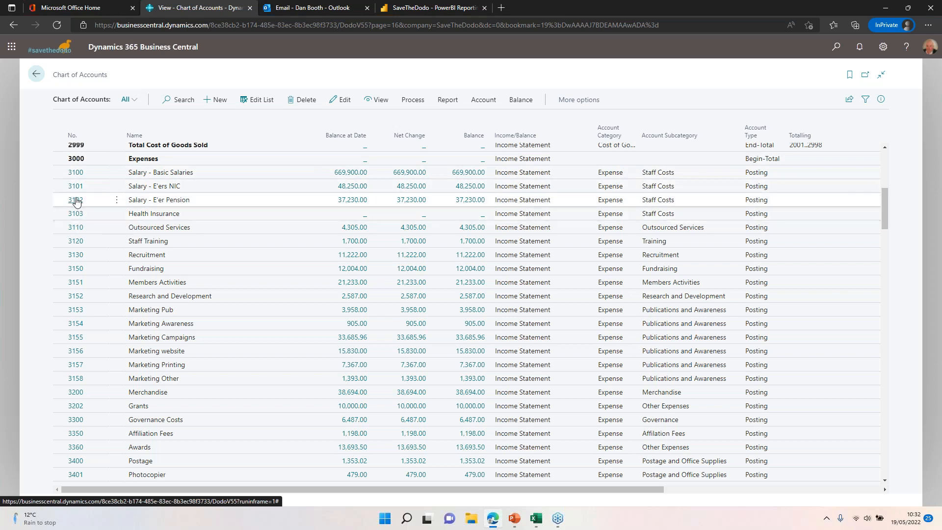
Step: Open the card of account 3100 Salary - Basic Salaries and review its Income/Balance, Account Category and Account Subcategory choices
{"action": "left_click", "coordinate": [74, 173]}
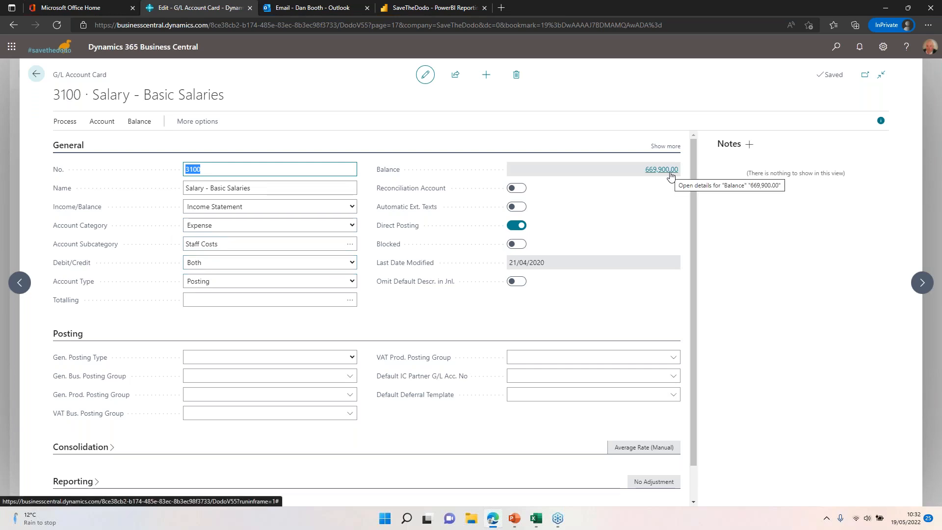
{"action": "left_click", "coordinate": [240, 206]}
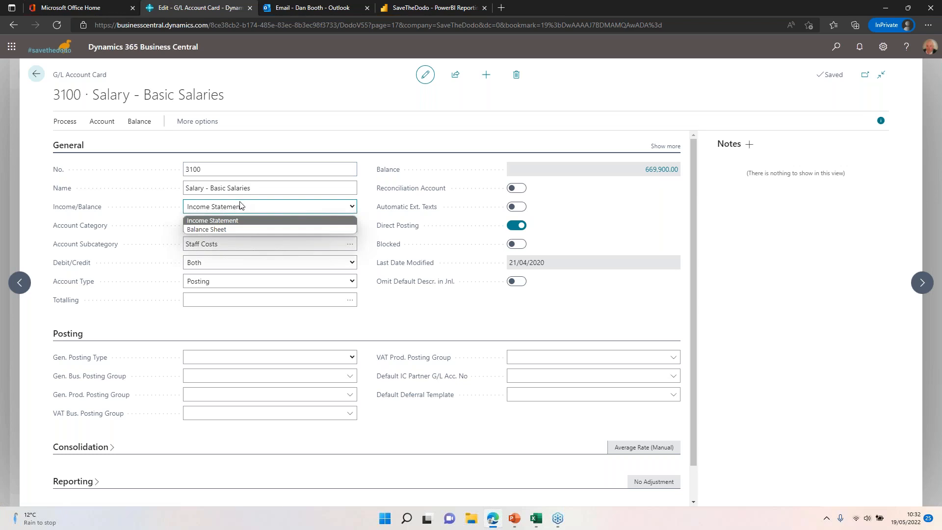
{"action": "left_click", "coordinate": [234, 206]}
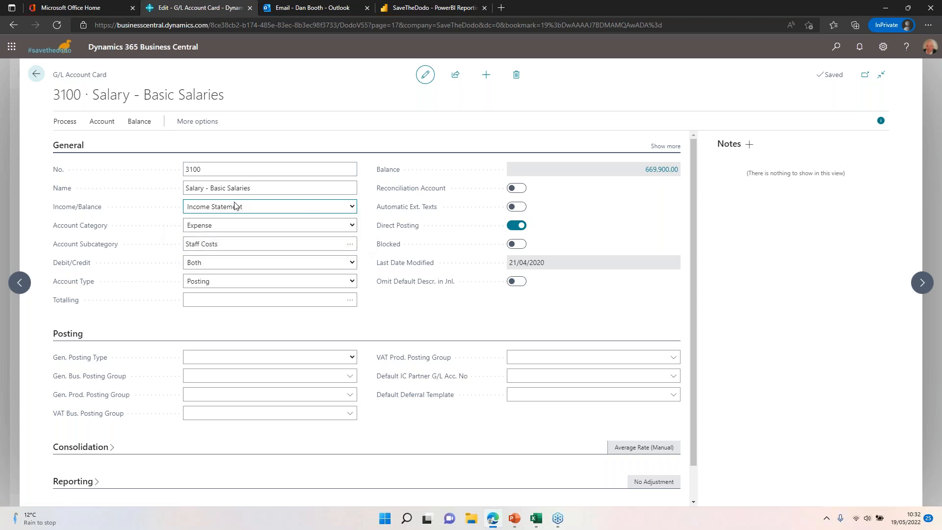
{"action": "left_click", "coordinate": [234, 228]}
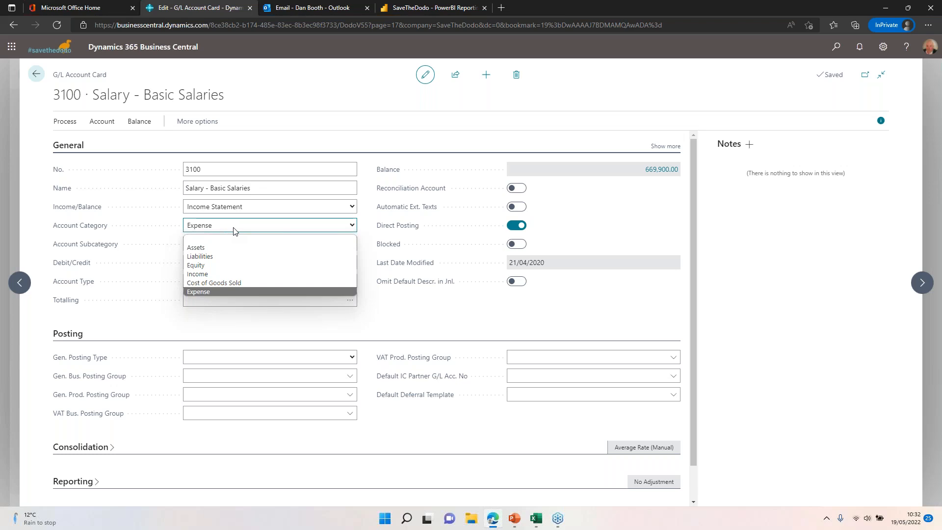
{"action": "left_click", "coordinate": [234, 229]}
{"action": "left_click", "coordinate": [220, 243]}
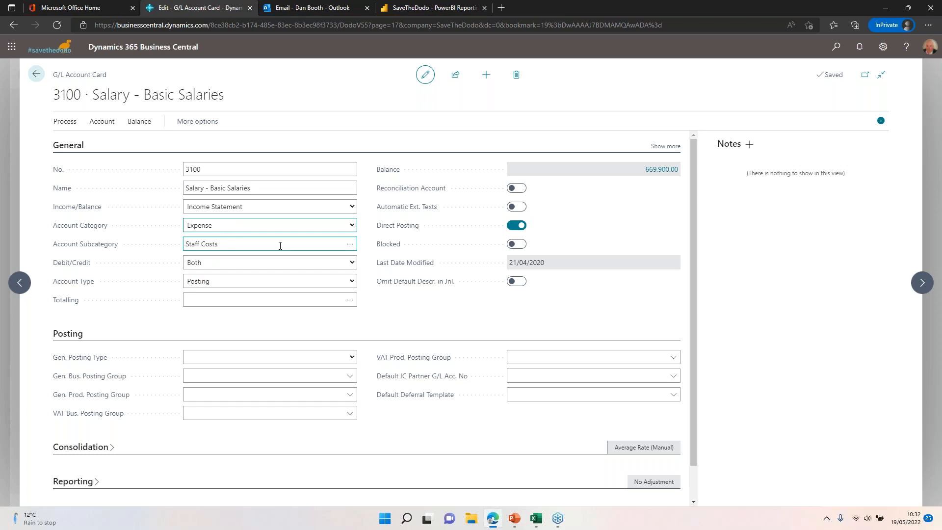
{"action": "left_click", "coordinate": [349, 244]}
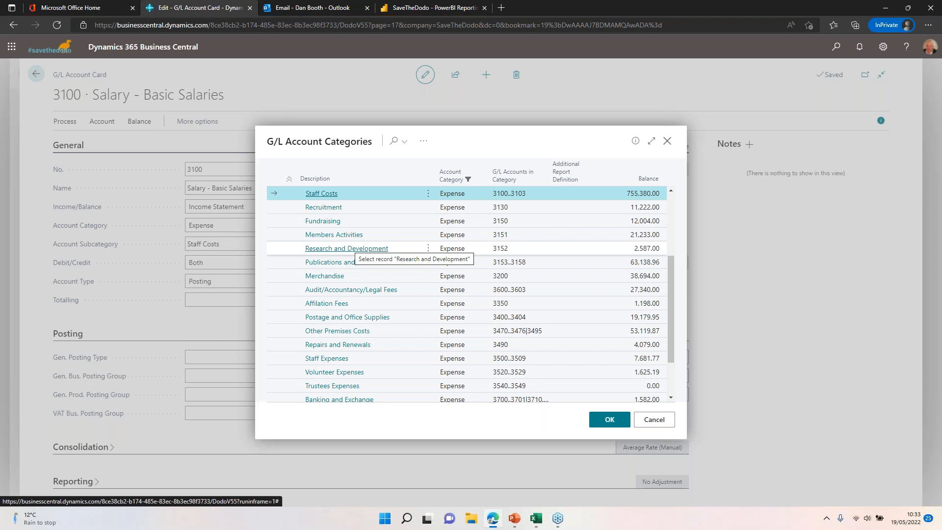
{"action": "left_click", "coordinate": [656, 420]}
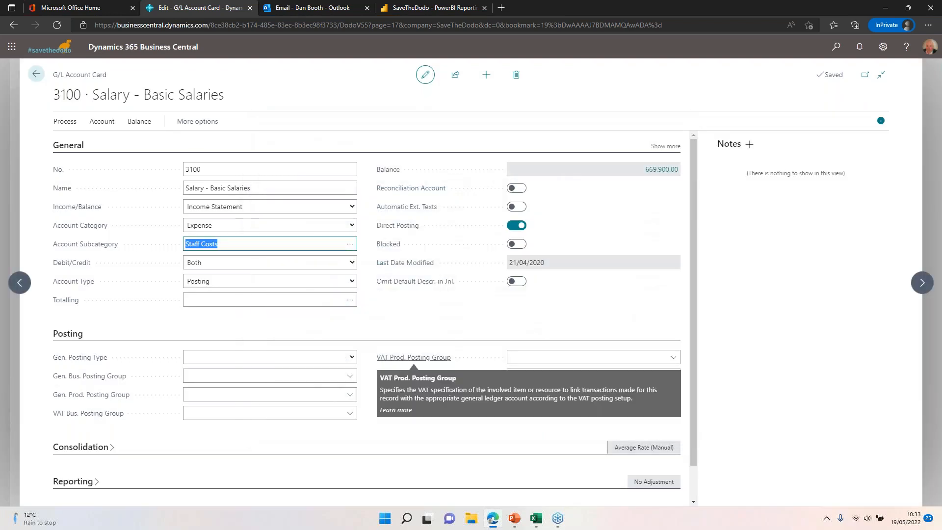
Step: Expand the Consolidation section of the account 3100 card, review its fields and return to the chart of accounts
{"action": "scroll", "coordinate": [382, 349], "scroll_direction": "down", "scroll_amount": 1}
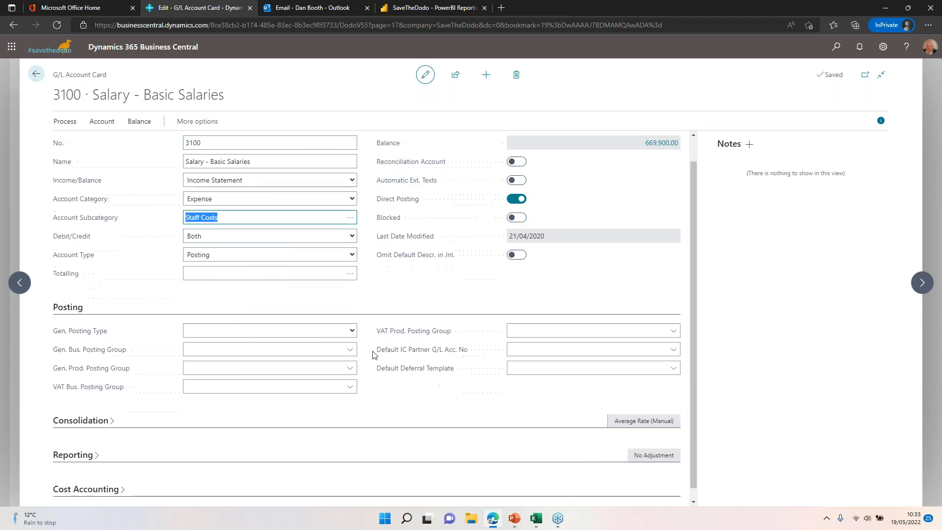
{"action": "left_click", "coordinate": [84, 412]}
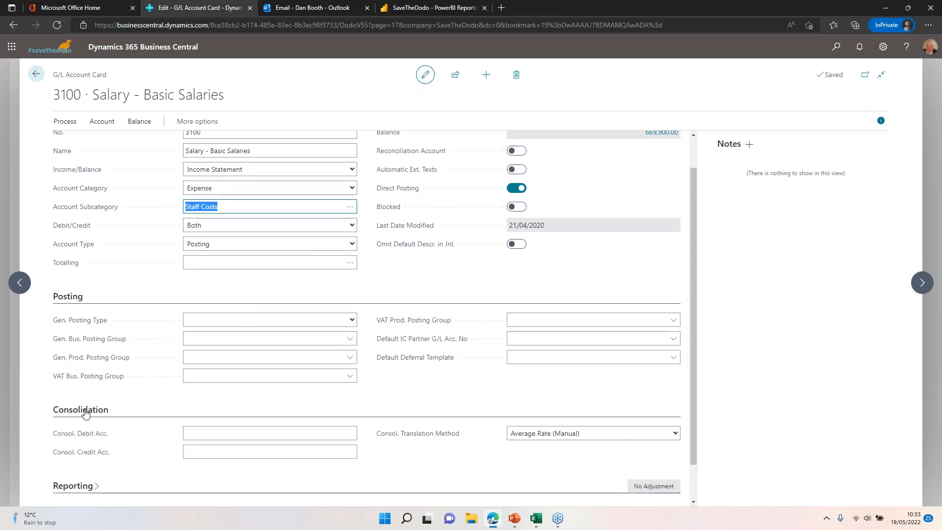
{"action": "scroll", "coordinate": [84, 412], "scroll_direction": "down", "scroll_amount": 1}
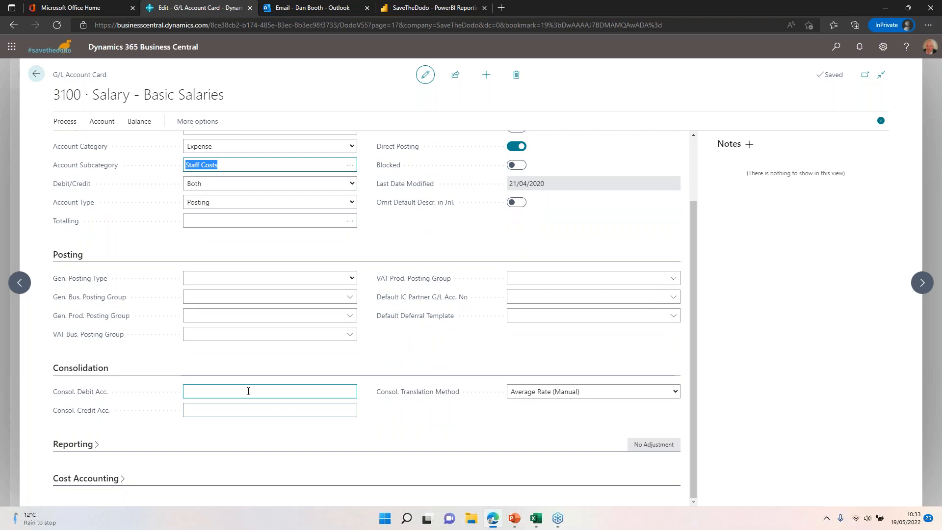
{"action": "scroll", "coordinate": [436, 316], "scroll_direction": "up", "scroll_amount": 3}
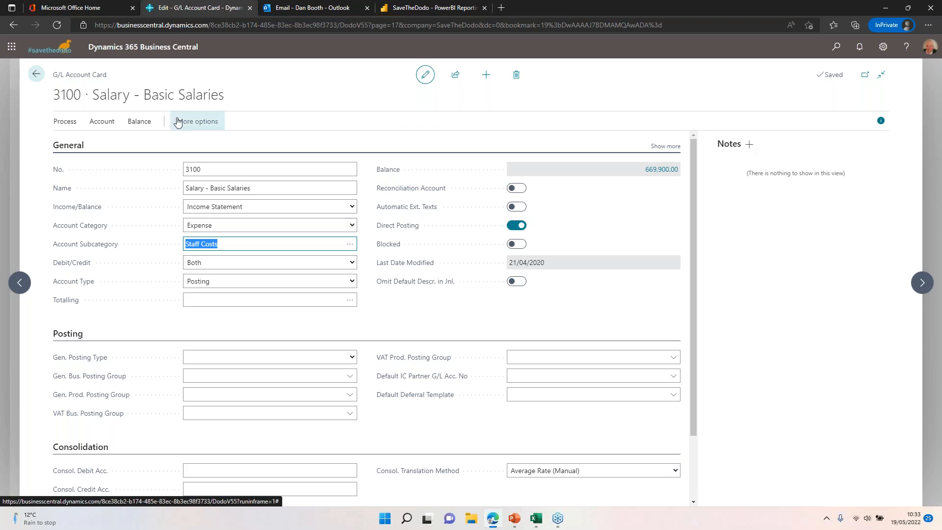
{"action": "left_click", "coordinate": [35, 73]}
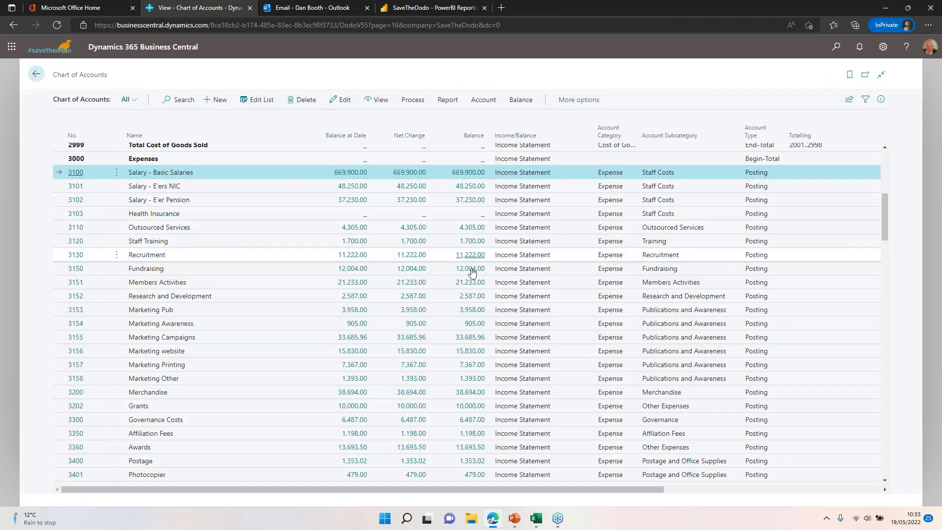
Step: Leave the chart of accounts, search the application for "Dimensions" and open the Dimensions page
{"action": "scroll", "coordinate": [446, 293], "scroll_direction": "up", "scroll_amount": 6}
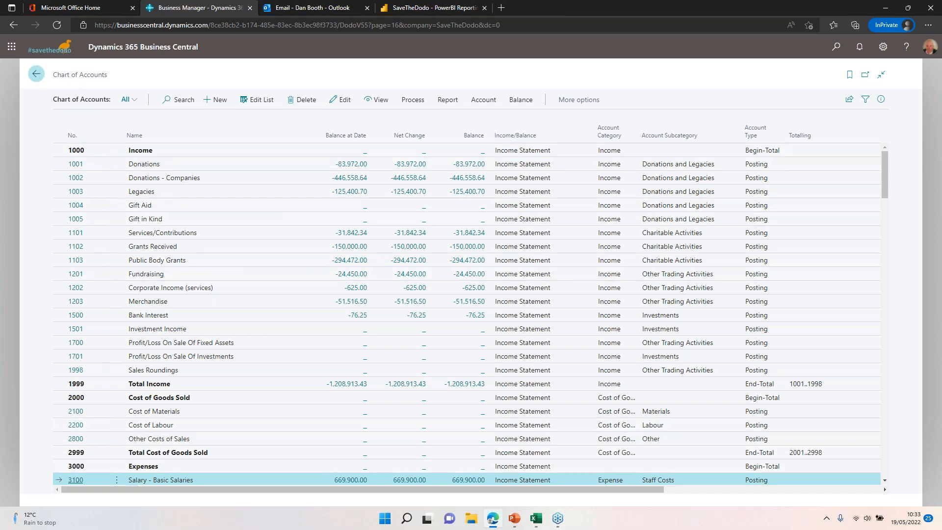
{"action": "left_click", "coordinate": [35, 74]}
{"action": "left_click", "coordinate": [835, 49]}
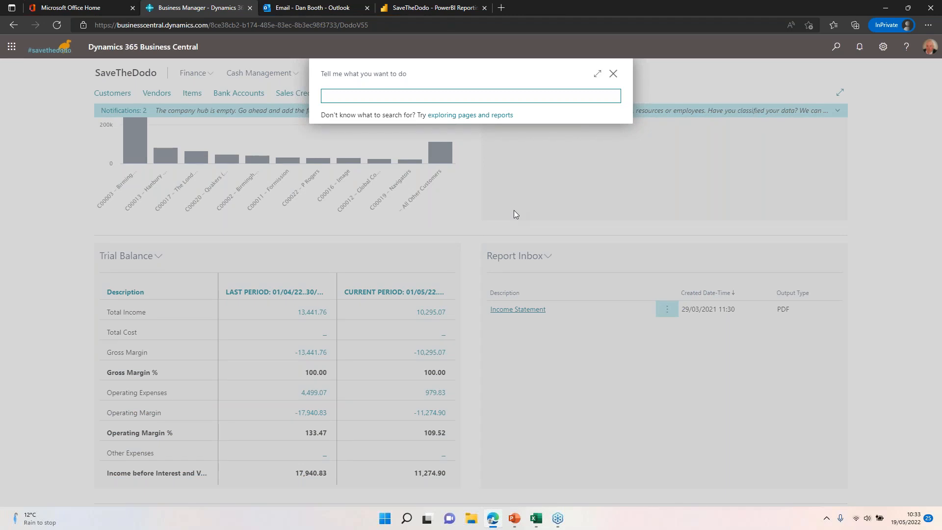
{"action": "type", "text": "Dimensions"}
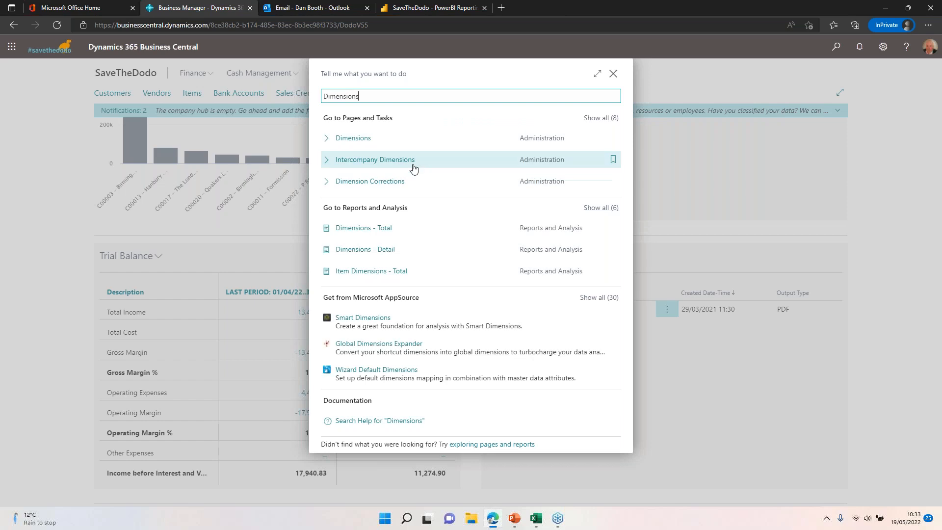
{"action": "left_click", "coordinate": [402, 139]}
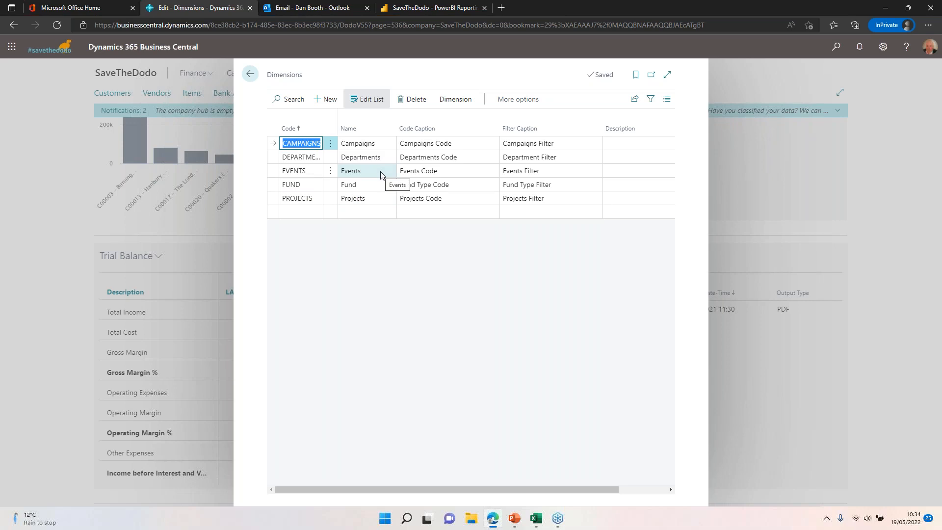
Step: View the dimension values of the DEPARTMENT dimension and return to the dimensions list
{"action": "left_click", "coordinate": [292, 158]}
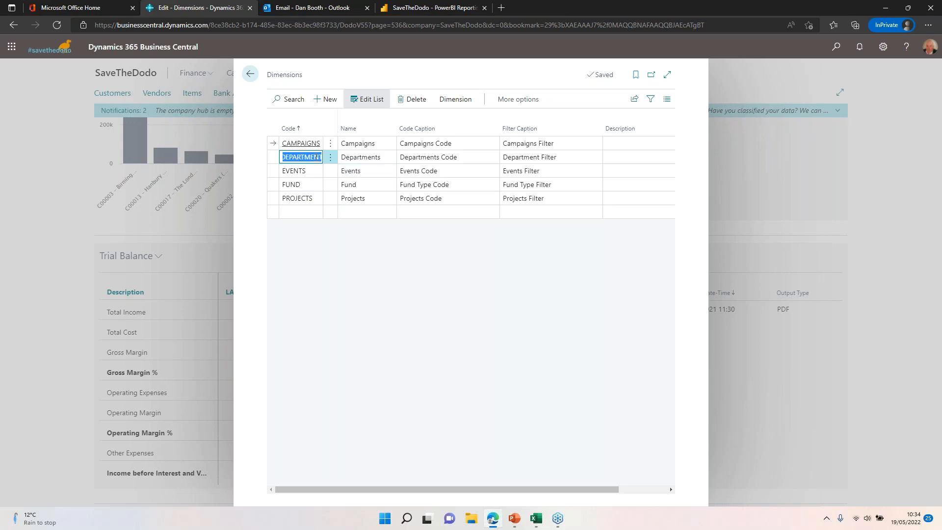
{"action": "left_click", "coordinate": [457, 101]}
{"action": "left_click", "coordinate": [294, 120]}
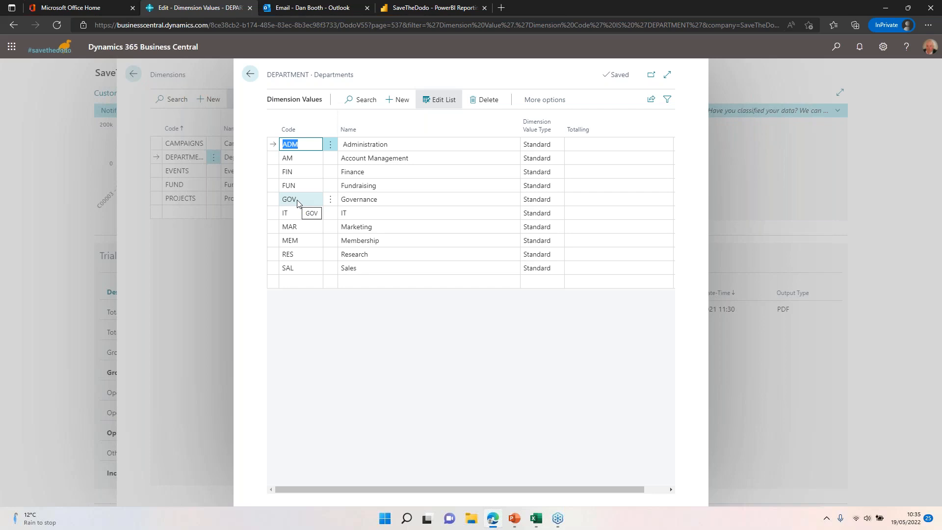
{"action": "left_click", "coordinate": [250, 74]}
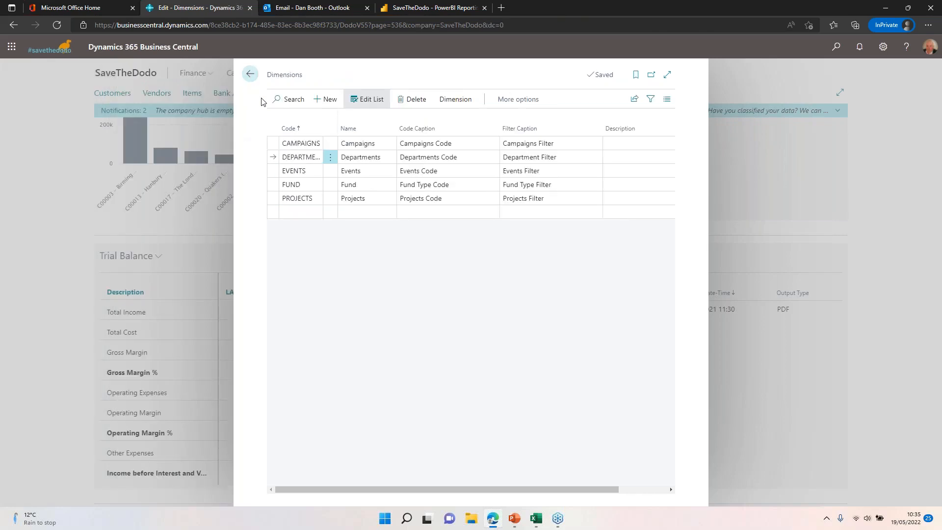
Step: Open the dimension values of the CAMPAIGNS dimension in the expanded page view and browse through the codes
{"action": "left_click", "coordinate": [330, 143]}
{"action": "left_click", "coordinate": [456, 99]}
{"action": "left_click", "coordinate": [338, 119]}
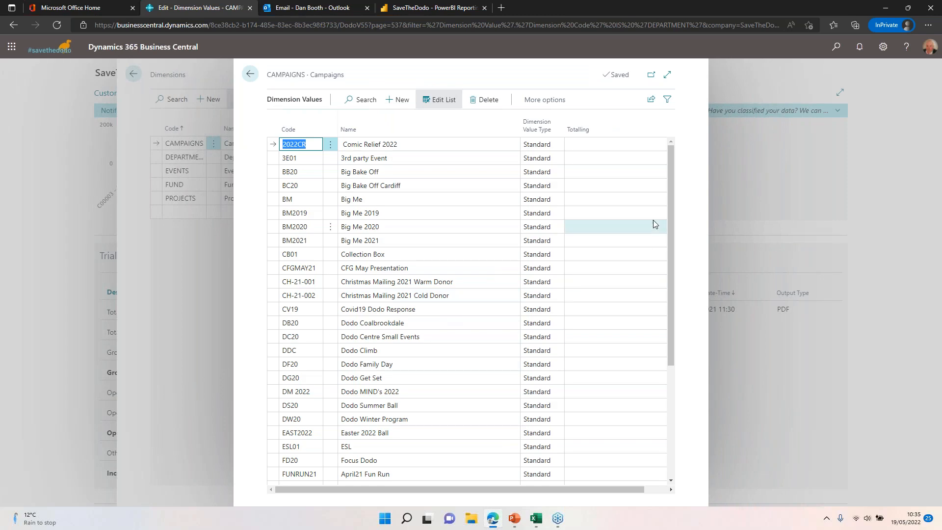
{"action": "left_click", "coordinate": [667, 74]}
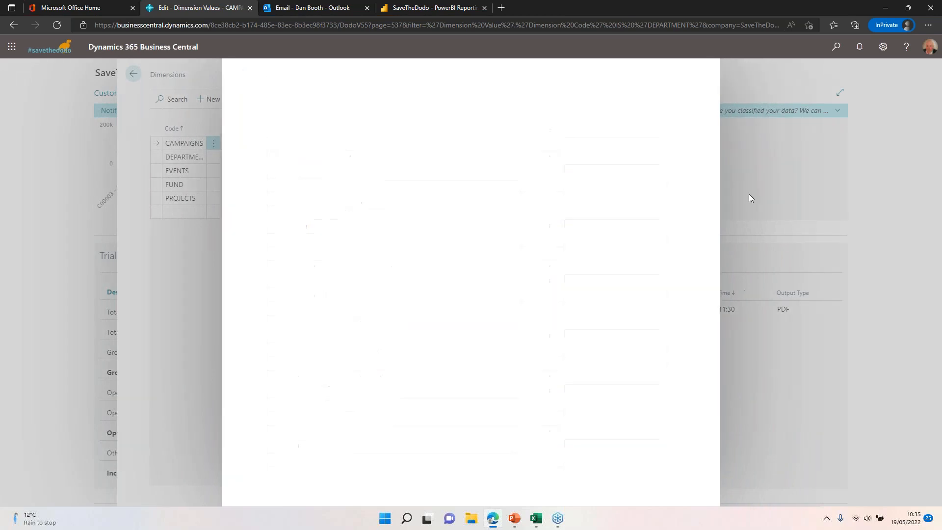
{"action": "scroll", "coordinate": [509, 322], "scroll_direction": "down", "scroll_amount": 5}
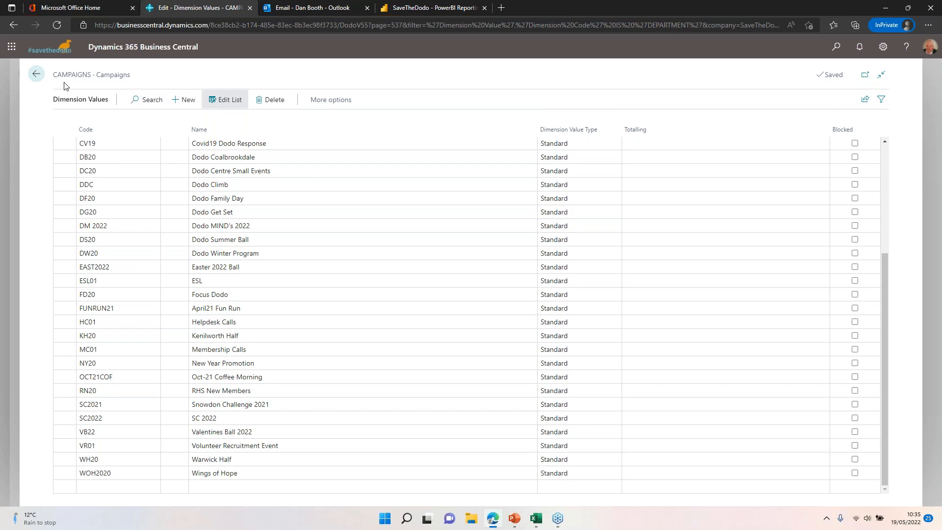
Step: Export the campaign dimension values with Edit in Excel, open Dimension Values.xlsx in Excel and enable editing
{"action": "left_click", "coordinate": [864, 100]}
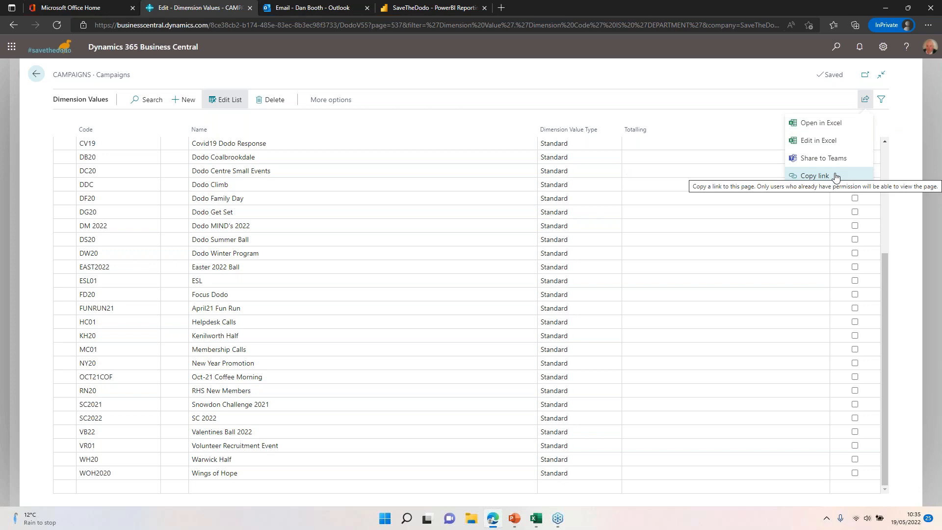
{"action": "left_click", "coordinate": [824, 143]}
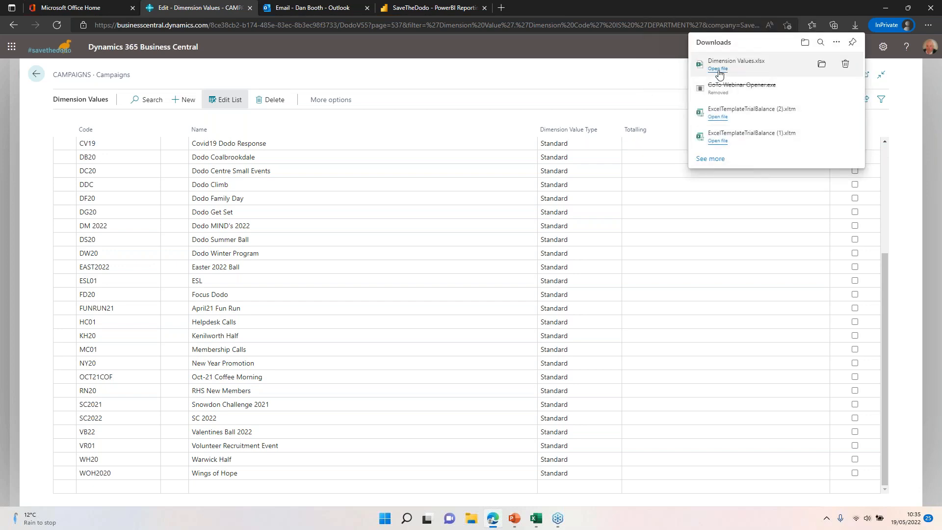
{"action": "left_click", "coordinate": [718, 69]}
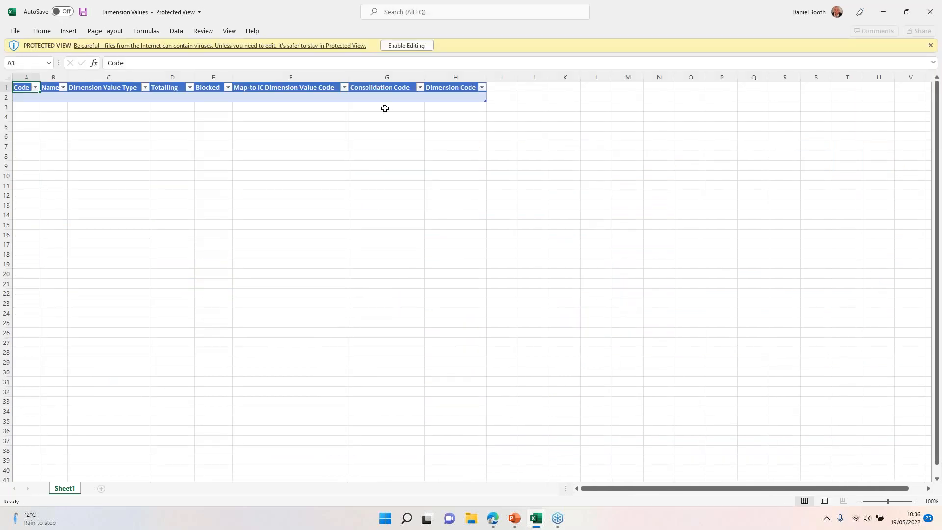
{"action": "left_click", "coordinate": [405, 45]}
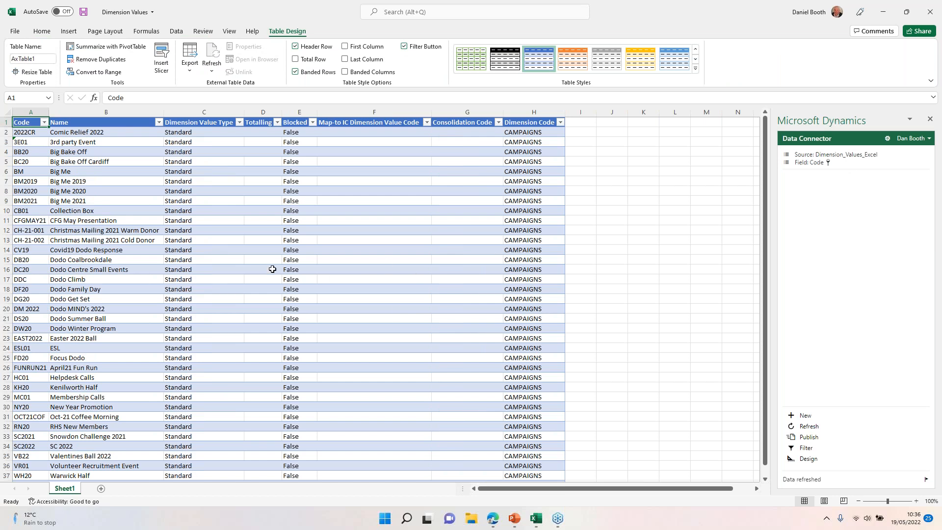
Step: Look through the campaign codes in the worksheet and insert a blank row above RN20 RHS New Members
{"action": "scroll", "coordinate": [125, 309], "scroll_direction": "down", "scroll_amount": 4}
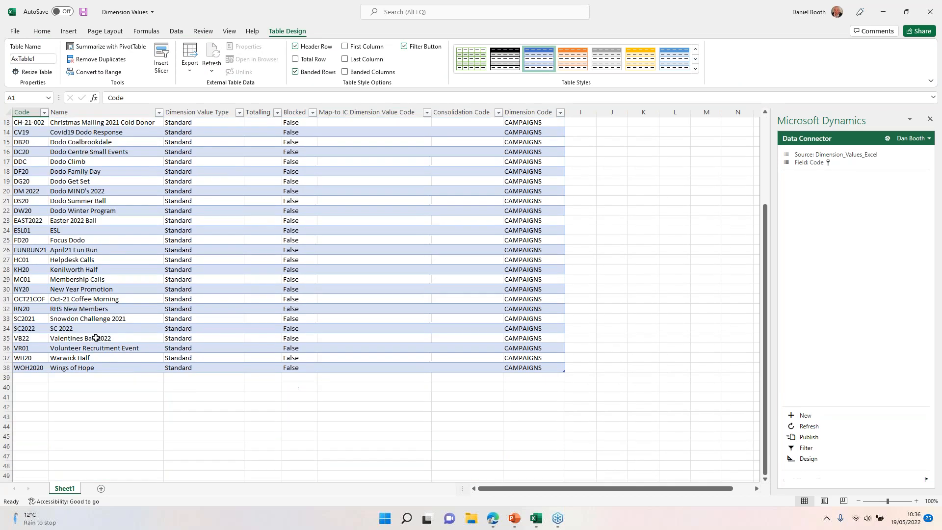
{"action": "scroll", "coordinate": [95, 338], "scroll_direction": "up", "scroll_amount": 4}
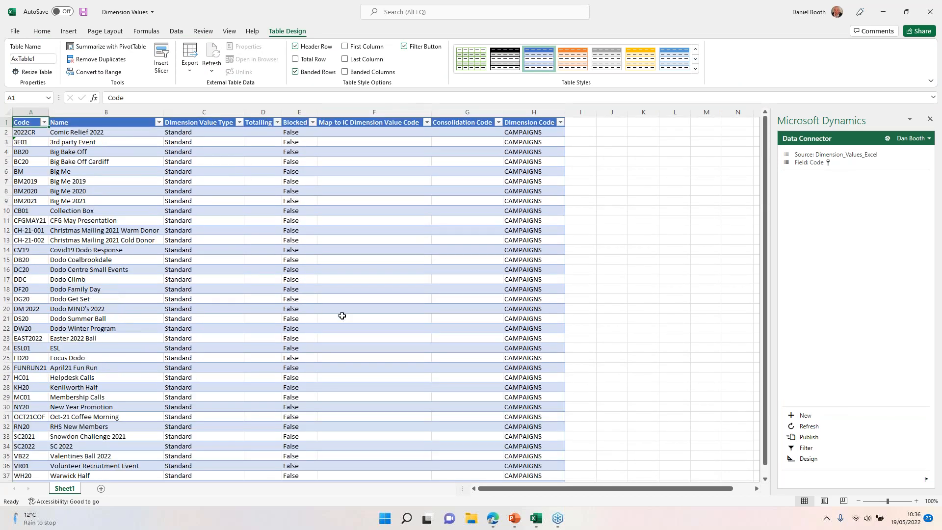
{"action": "scroll", "coordinate": [338, 306], "scroll_direction": "down", "scroll_amount": 1}
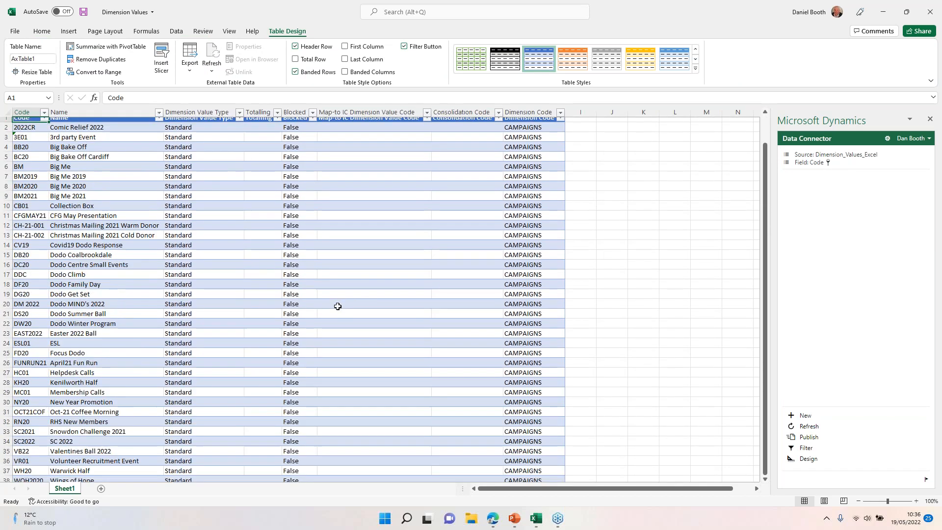
{"action": "scroll", "coordinate": [338, 306], "scroll_direction": "down", "scroll_amount": 3}
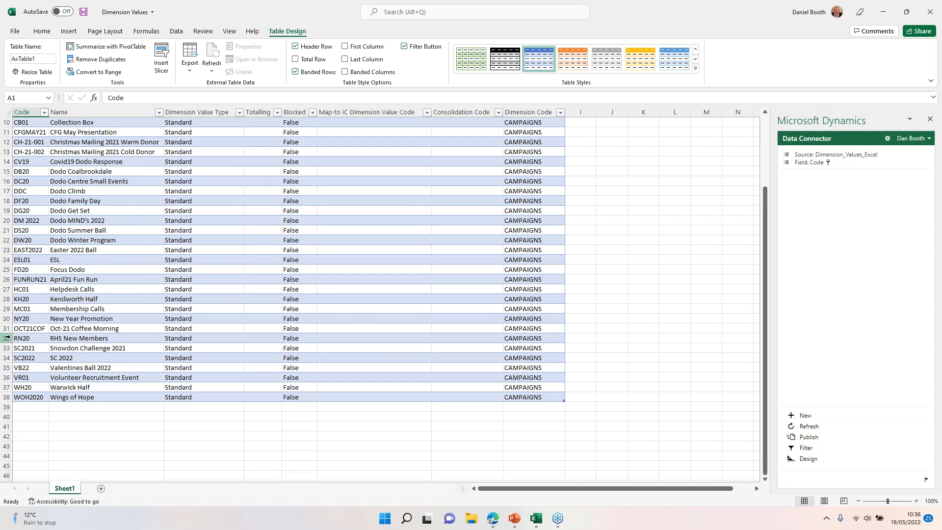
{"action": "right_click", "coordinate": [6, 338]}
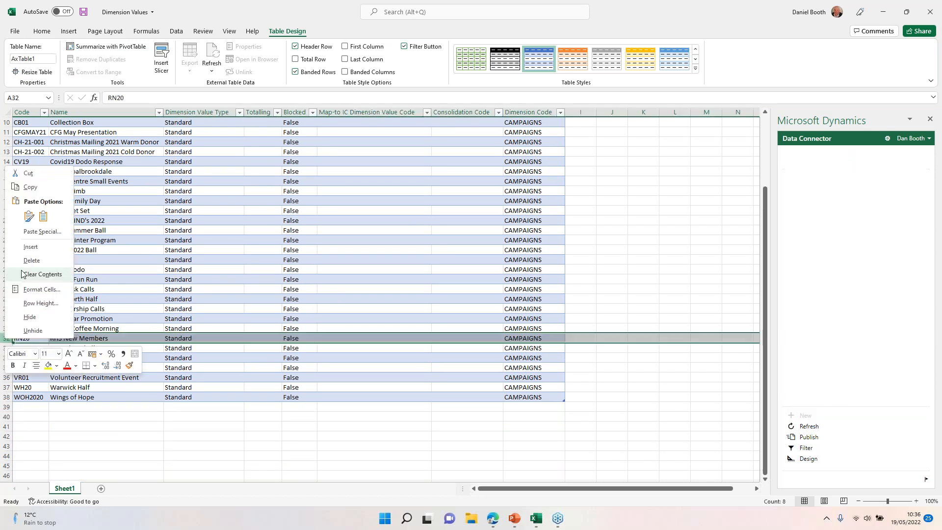
{"action": "left_click", "coordinate": [33, 249]}
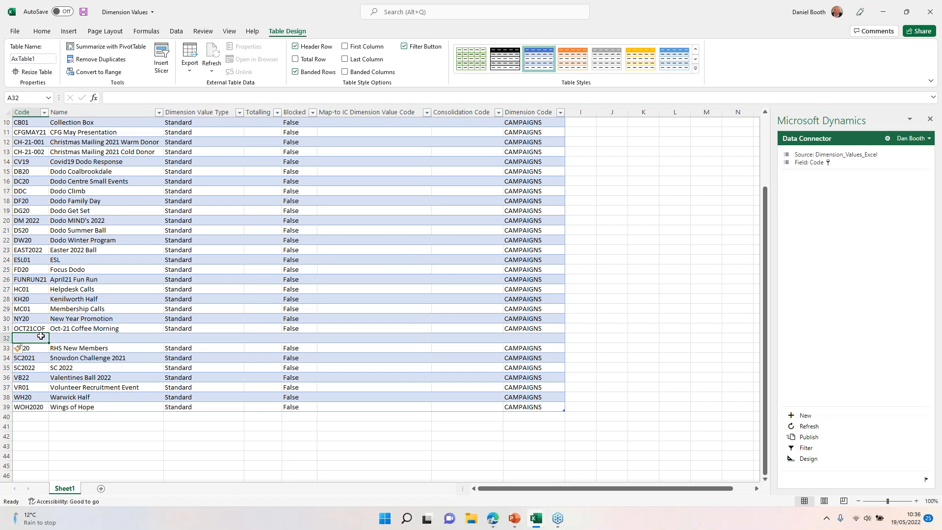
Step: Fill the blank row above RN20 with the code WEB05 and the name May22 Webinar
{"action": "type", "text": "we"}
{"action": "key", "text": "BackSpace"}
{"action": "key", "text": "BackSpace"}
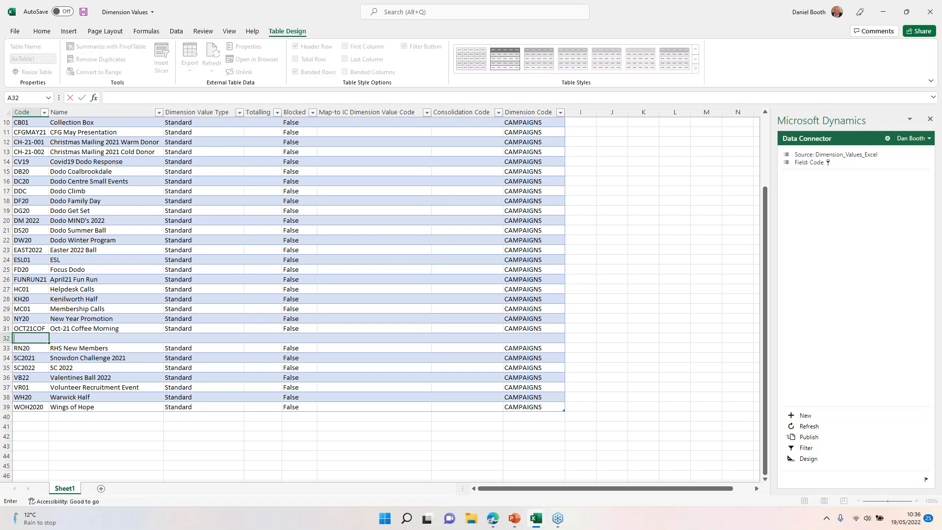
{"action": "type", "text": "WEB"}
{"action": "type", "text": "INA"}
{"action": "type", "text": "R"}
{"action": "type", "text": "05"}
{"action": "key", "text": "BackSpace"}
{"action": "key", "text": "BackSpace"}
{"action": "key", "text": "BackSpace"}
{"action": "key", "text": "BackSpace"}
{"action": "key", "text": "BackSpace"}
{"action": "key", "text": "BackSpace"}
{"action": "type", "text": "05"}
{"action": "key", "text": "Tab"}
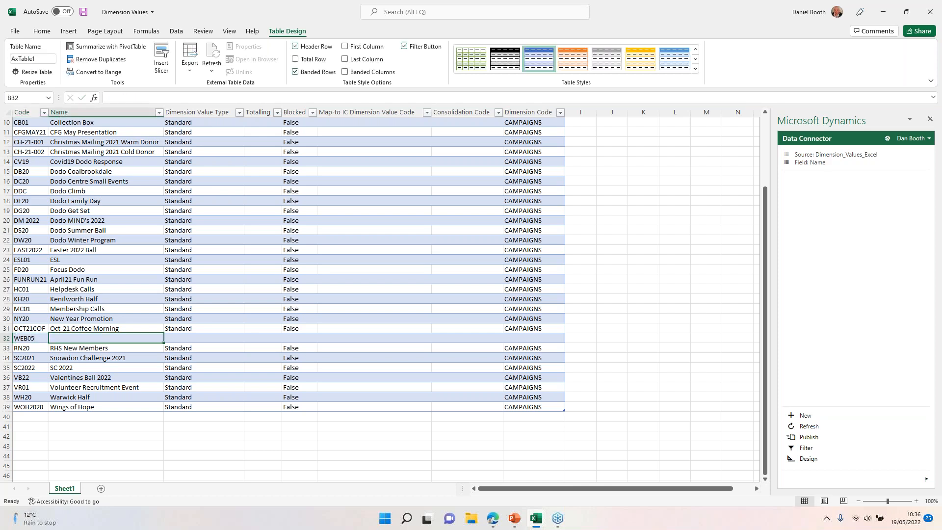
{"action": "type", "text": "May22 Webinar"}
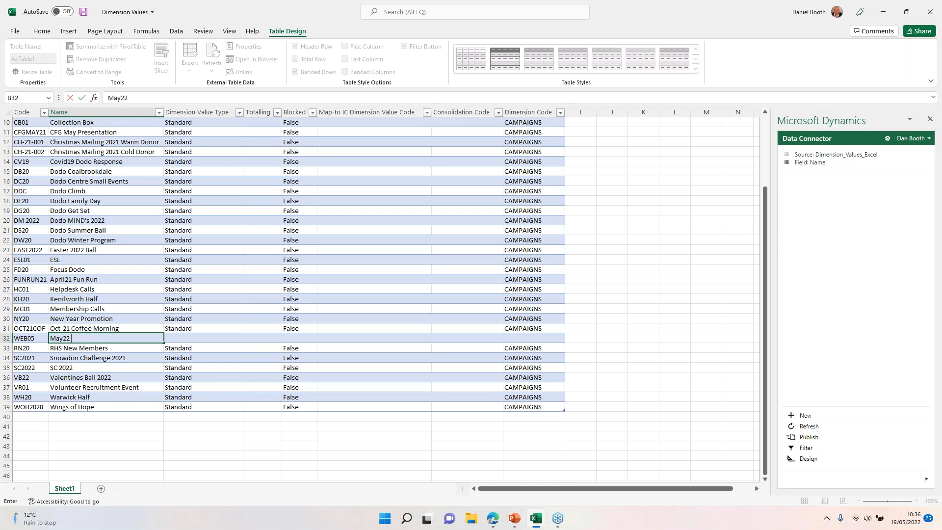
{"action": "key", "text": "Return"}
Step: Copy the OCT21COF row's values from Dimension Value Type through Dimension Code into the WEB05 row
{"action": "key", "text": "Up"}
{"action": "key", "text": "Right"}
{"action": "key", "text": "Up"}
{"action": "key", "text": "shift+Right"}
{"action": "key", "text": "shift+Right"}
{"action": "key", "text": "shift+Right"}
{"action": "key", "text": "shift+Right"}
{"action": "key", "text": "shift+Right"}
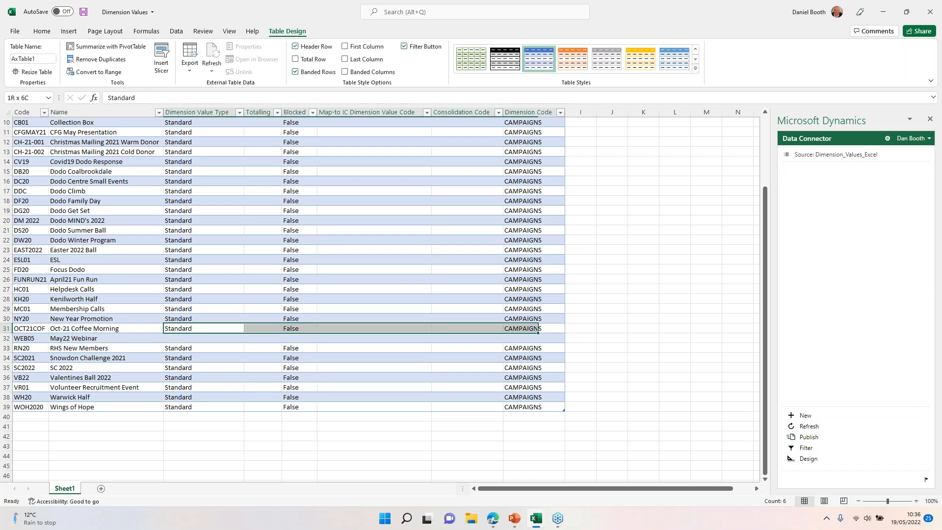
{"action": "key", "text": "ctrl+c"}
{"action": "key", "text": "Down"}
{"action": "key", "text": "ctrl+v"}
{"action": "key", "text": "Down"}
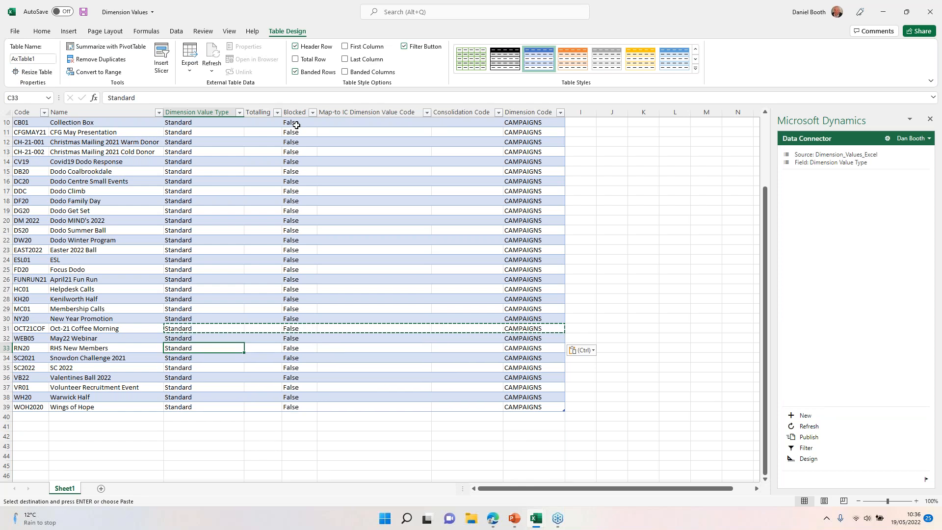
Step: Set Blocked to True for WH20 Warwick Half and publish the worksheet changes to Business Central
{"action": "left_click", "coordinate": [300, 394]}
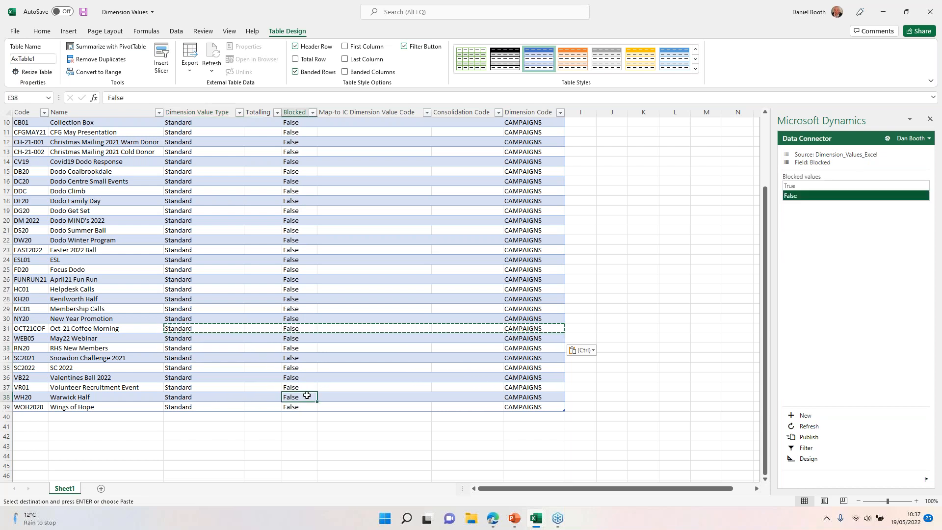
{"action": "type", "text": "True"}
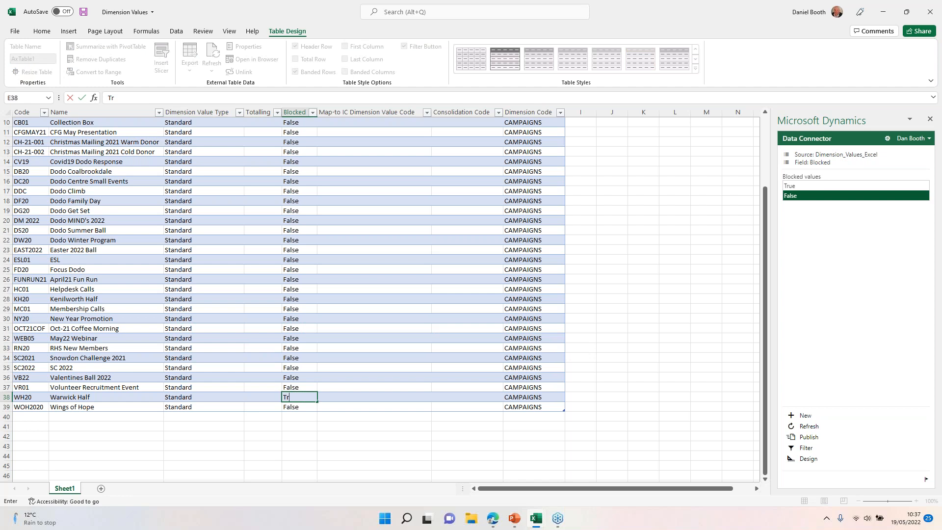
{"action": "key", "text": "Return"}
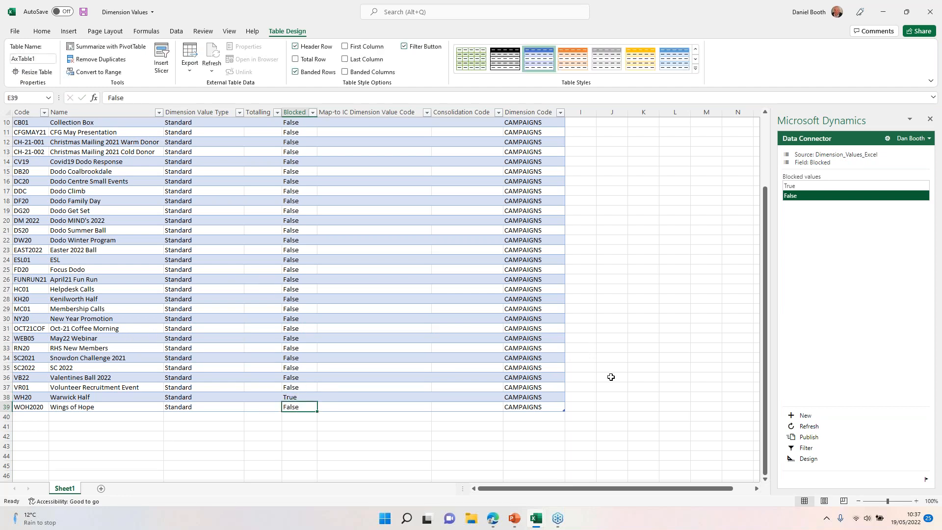
{"action": "left_click", "coordinate": [808, 438]}
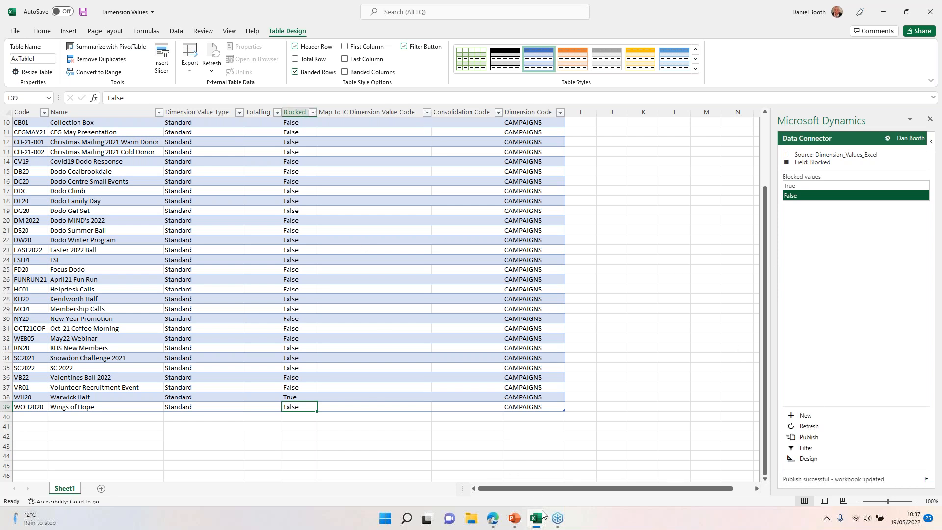
Step: Switch to Business Central, reopen the CAMPAIGNS dimension values and check the WEB05 and WH20 entries
{"action": "key", "text": "alt+Tab"}
{"action": "key", "text": "Tab"}
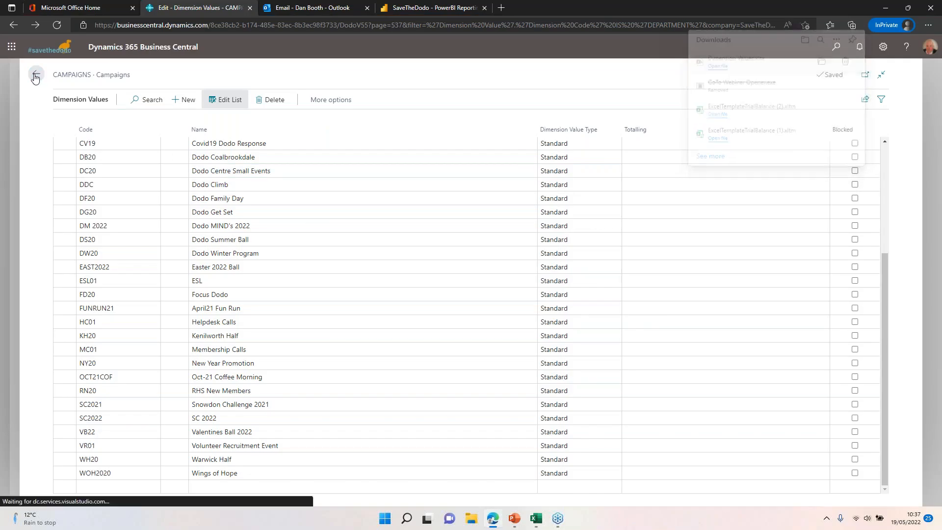
{"action": "left_click", "coordinate": [36, 75]}
{"action": "left_click", "coordinate": [456, 100]}
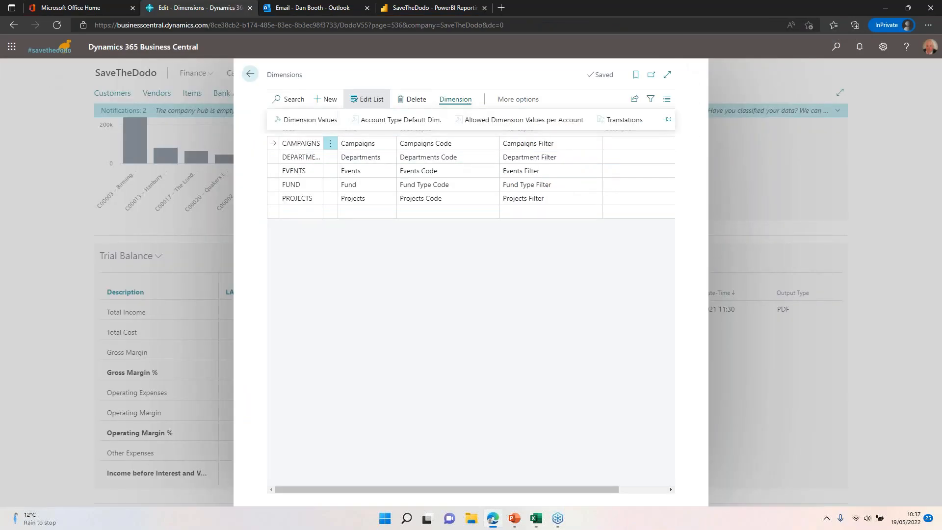
{"action": "left_click", "coordinate": [311, 121]}
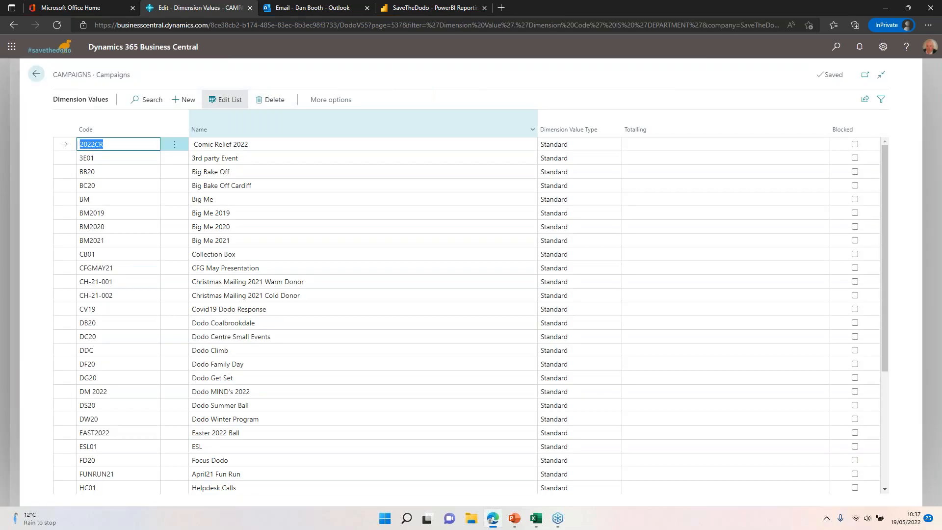
{"action": "scroll", "coordinate": [527, 297], "scroll_direction": "down", "scroll_amount": 3}
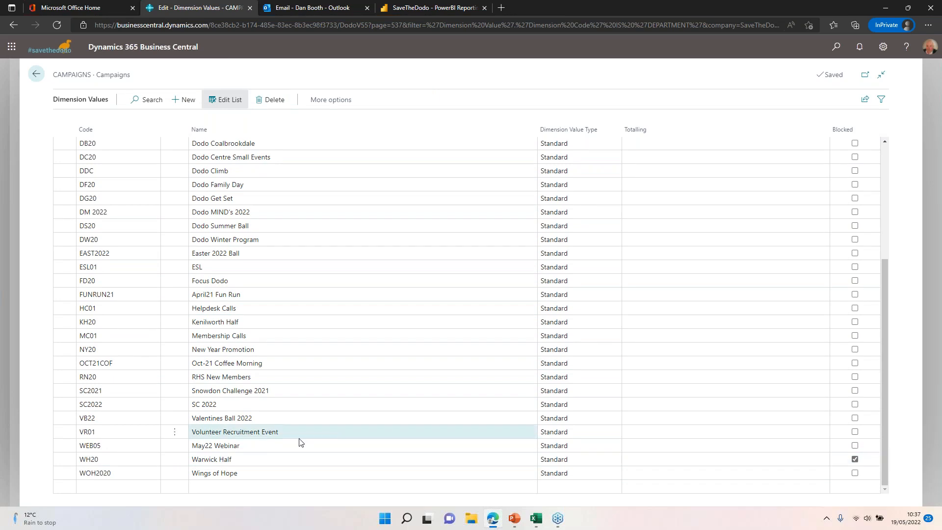
{"action": "left_click", "coordinate": [132, 418]}
{"action": "left_click", "coordinate": [130, 446]}
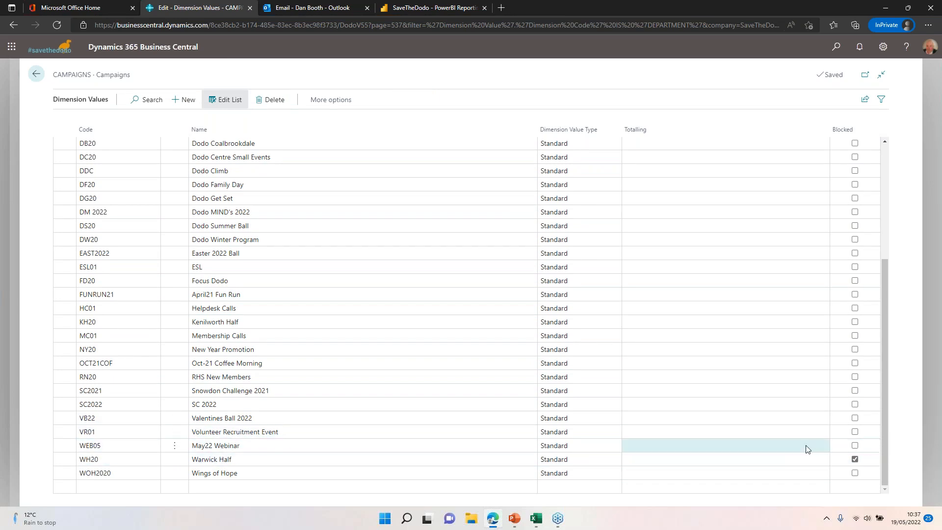
{"action": "left_click", "coordinate": [728, 457]}
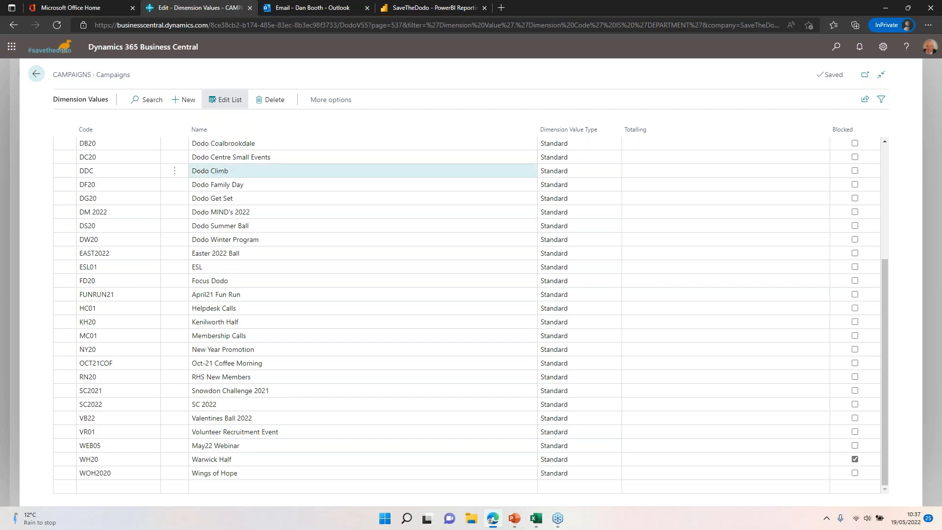
Step: Leave the dimensions pages and open the DEFAULT batch in General Journals
{"action": "left_click", "coordinate": [37, 75]}
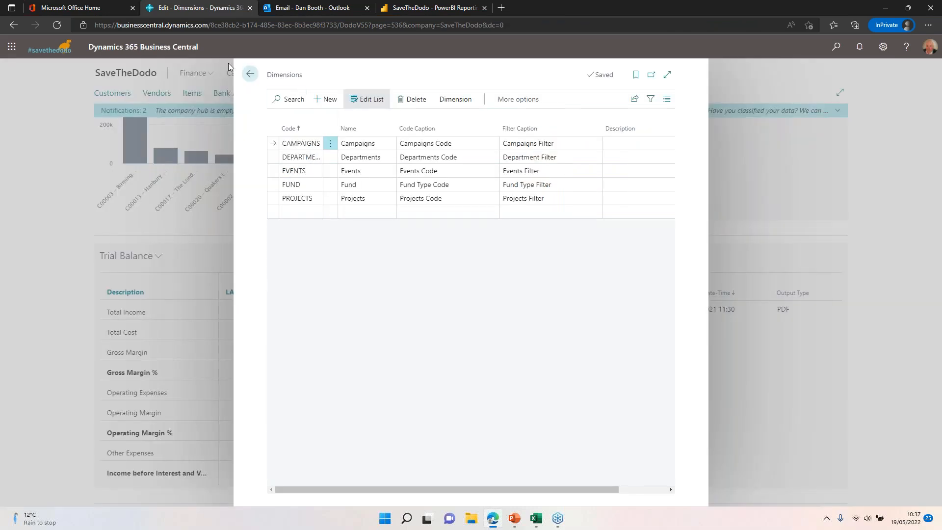
{"action": "left_click", "coordinate": [250, 74]}
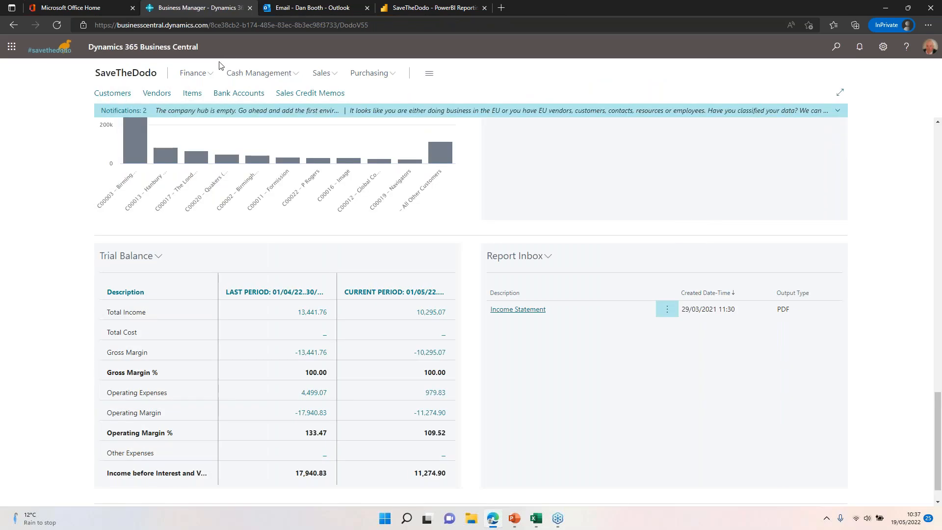
{"action": "left_click", "coordinate": [192, 75]}
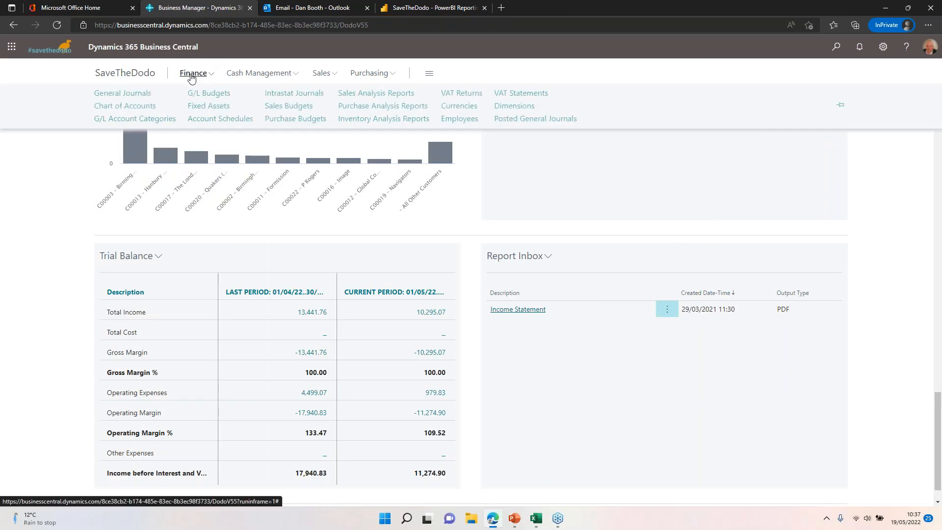
{"action": "left_click", "coordinate": [122, 93]}
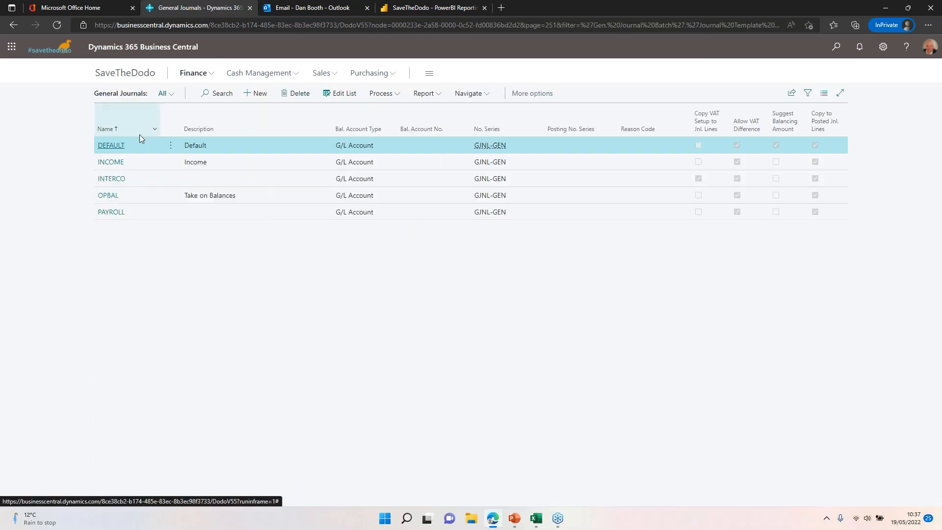
{"action": "left_click", "coordinate": [104, 147]}
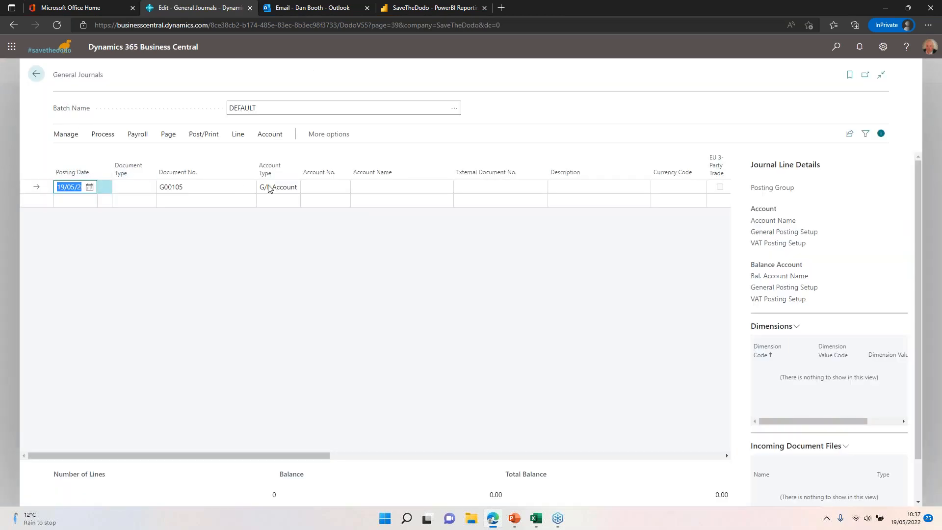
Step: Enter G/L account 1001 Donations on the first journal line with an amount of 500.00
{"action": "left_click", "coordinate": [343, 187]}
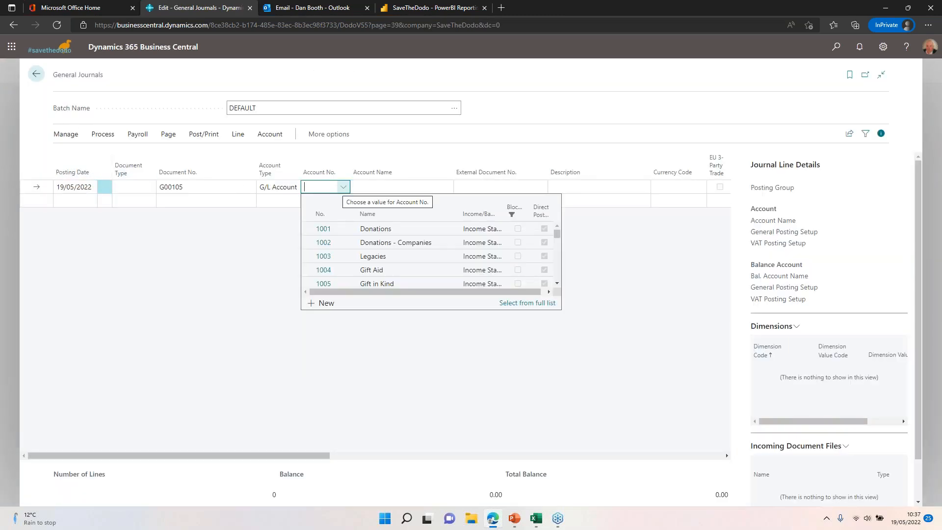
{"action": "left_click", "coordinate": [323, 229]}
{"action": "left_click_drag", "start_coordinate": [299, 448], "coordinate": [438, 456]}
{"action": "left_click", "coordinate": [478, 187]}
{"action": "type", "text": "500.00"}
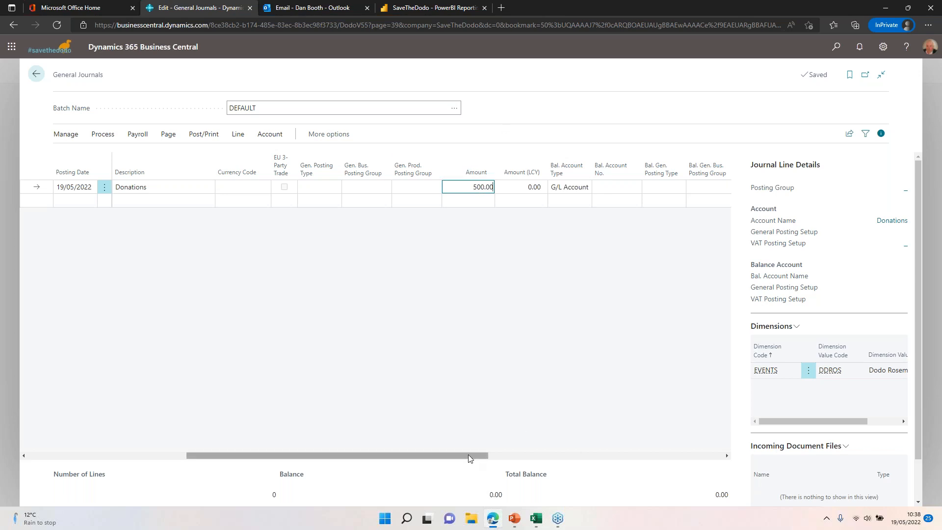
Step: View the dimension code columns of the Donations journal line and open its Campaigns Code lookup
{"action": "left_click_drag", "start_coordinate": [468, 455], "coordinate": [710, 454]}
{"action": "left_click", "coordinate": [620, 187]}
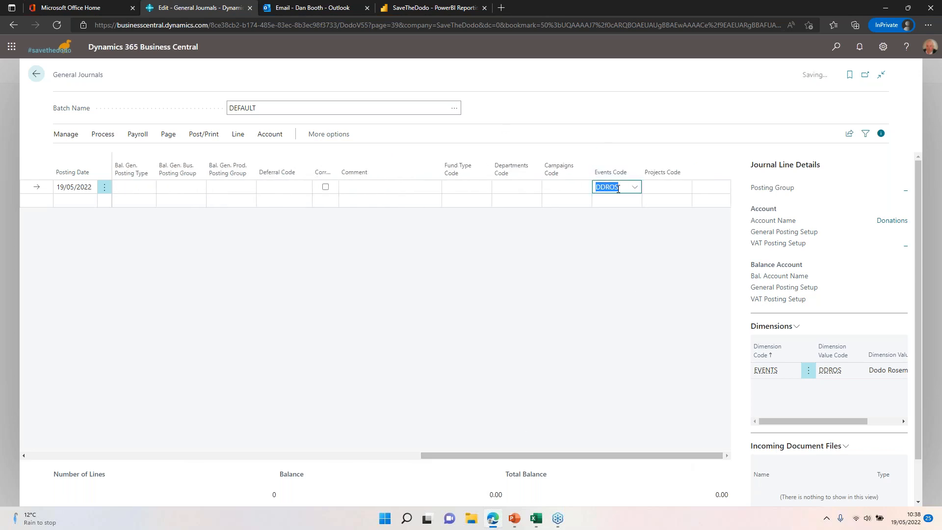
{"action": "left_click", "coordinate": [583, 189]}
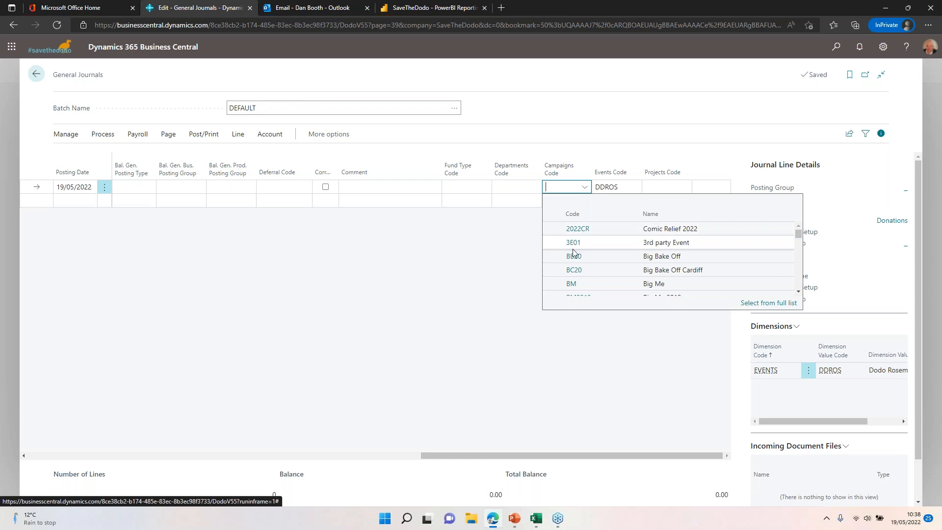
Step: Delete the Donations line from the DEFAULT journal batch and confirm the deletion
{"action": "left_click", "coordinate": [104, 186]}
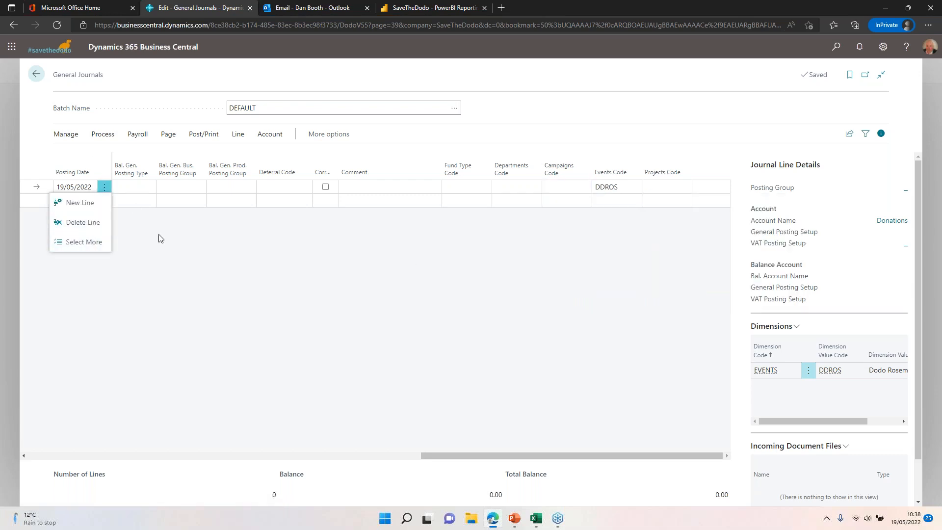
{"action": "left_click", "coordinate": [132, 387]}
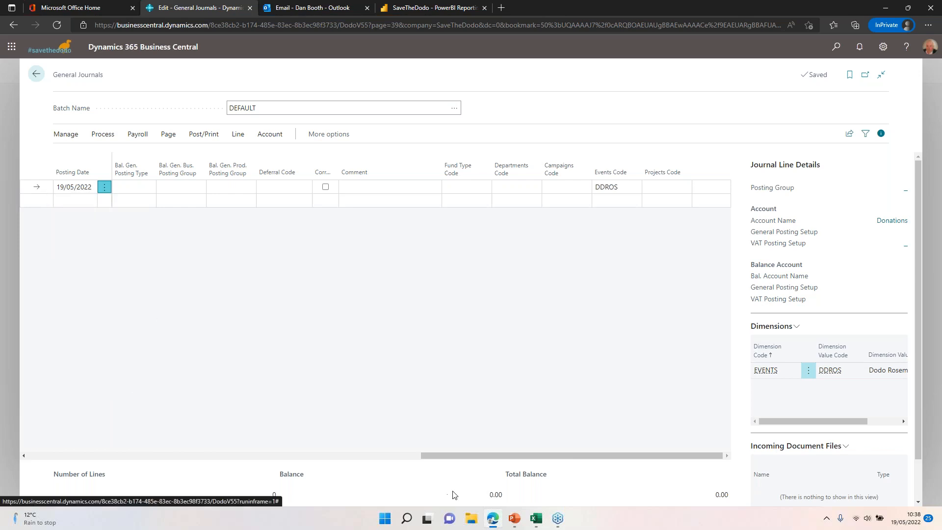
{"action": "left_click_drag", "start_coordinate": [451, 455], "coordinate": [59, 454]}
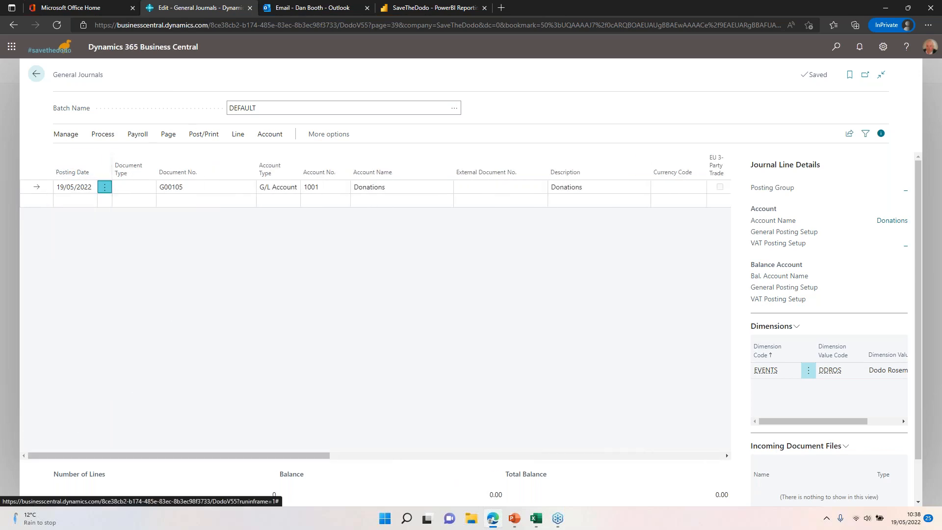
{"action": "left_click", "coordinate": [105, 188]}
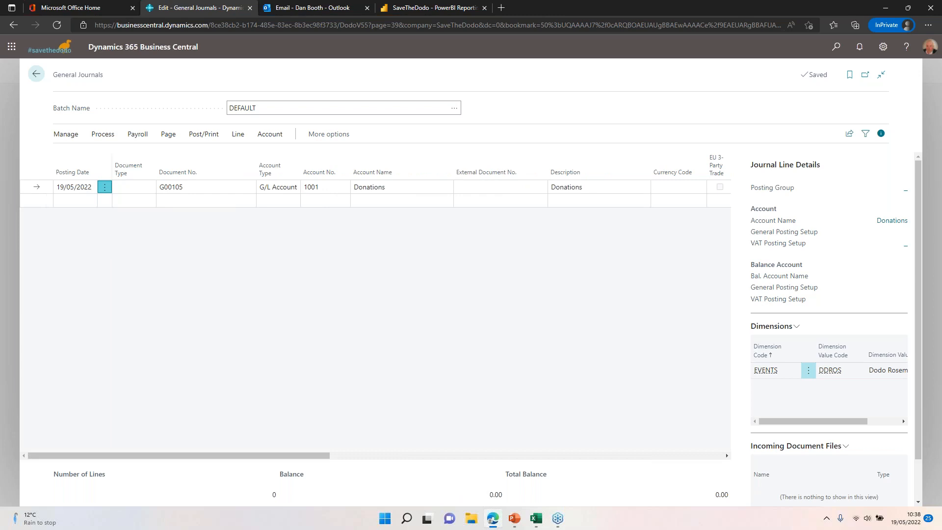
{"action": "left_click", "coordinate": [81, 222]}
{"action": "left_click", "coordinate": [521, 304]}
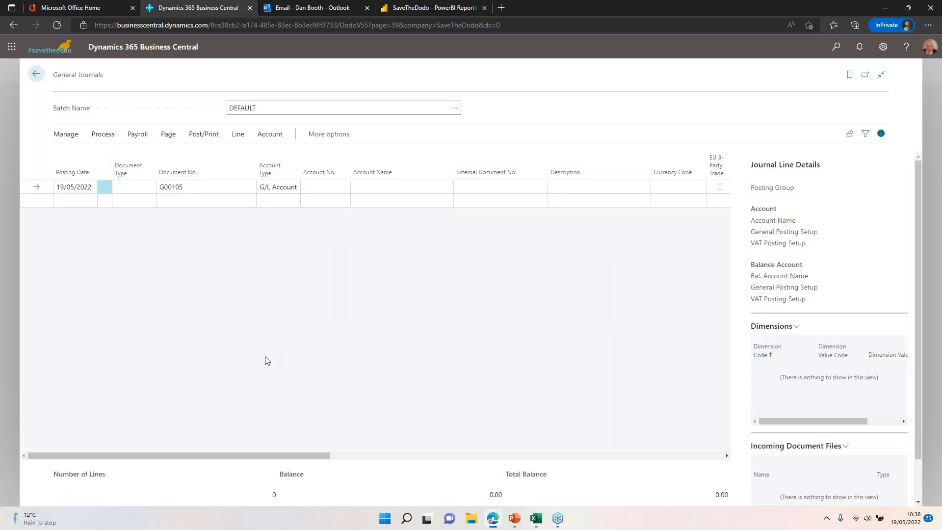
Step: Search for vendors, open the card of the vendor with the 1,189.25 balance and view its default dimensions
{"action": "left_click", "coordinate": [841, 51]}
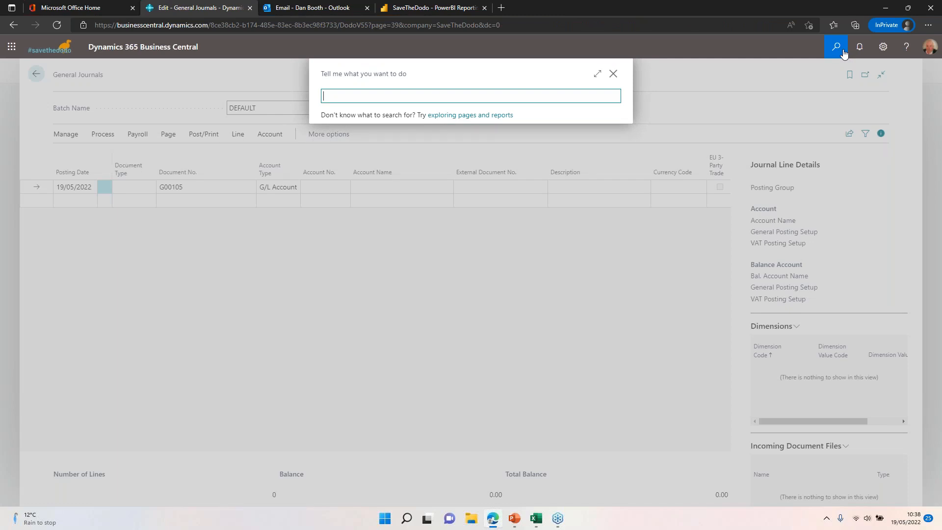
{"action": "type", "text": "vendors"}
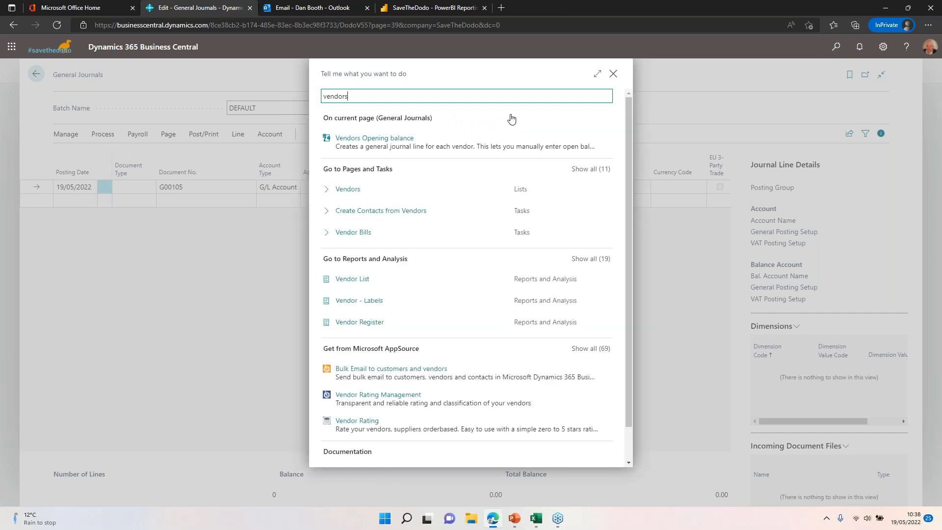
{"action": "left_click", "coordinate": [391, 192]}
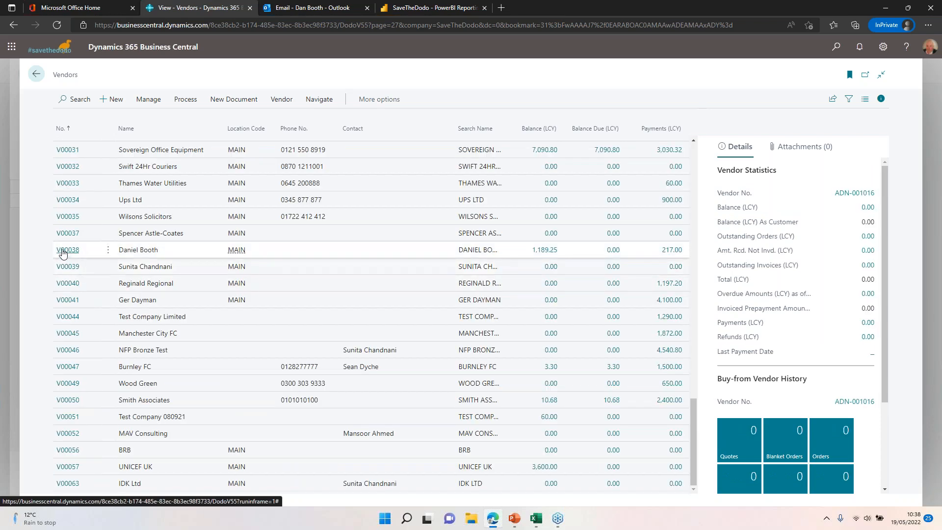
{"action": "left_click", "coordinate": [62, 251]}
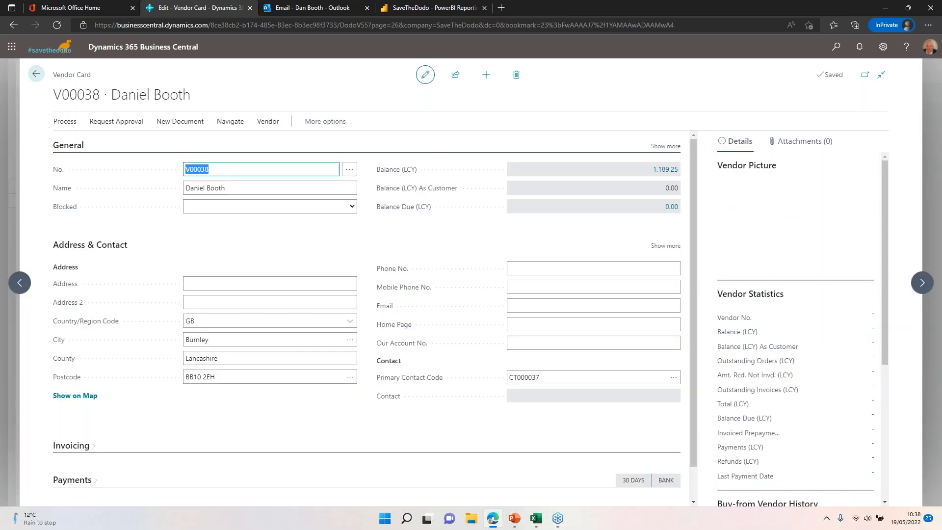
{"action": "left_click", "coordinate": [268, 123]}
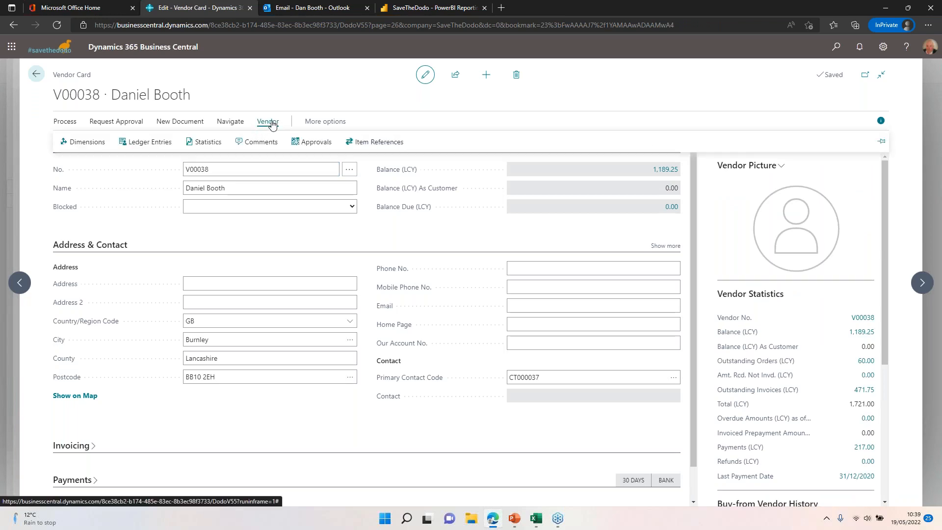
{"action": "left_click", "coordinate": [77, 142]}
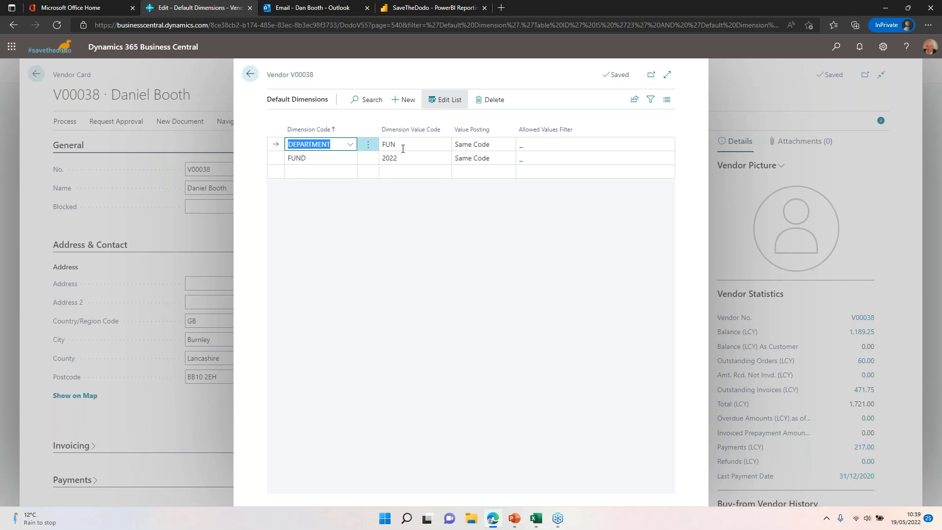
Step: Check the Value Posting options for the vendor's DEPARTMENT default dimension, keep Same Code and return to the General Journals page
{"action": "left_click", "coordinate": [487, 146]}
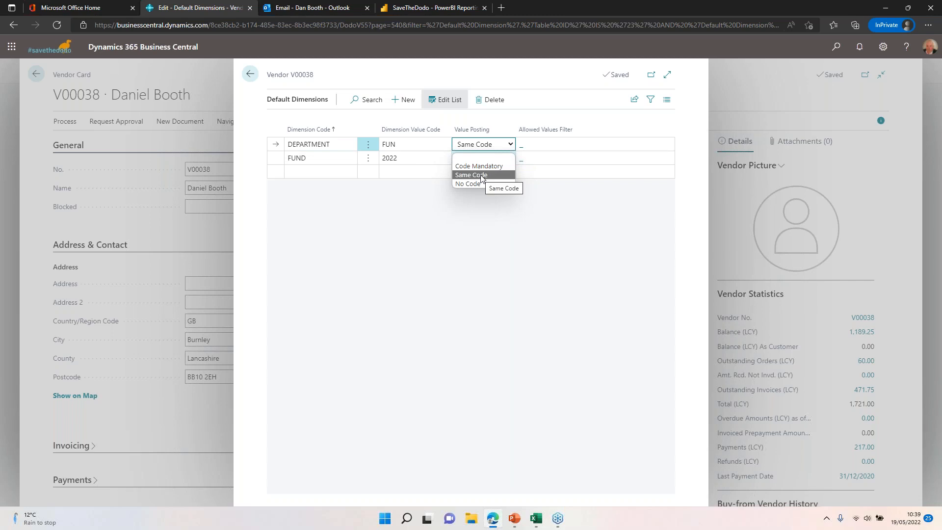
{"action": "left_click", "coordinate": [481, 175]}
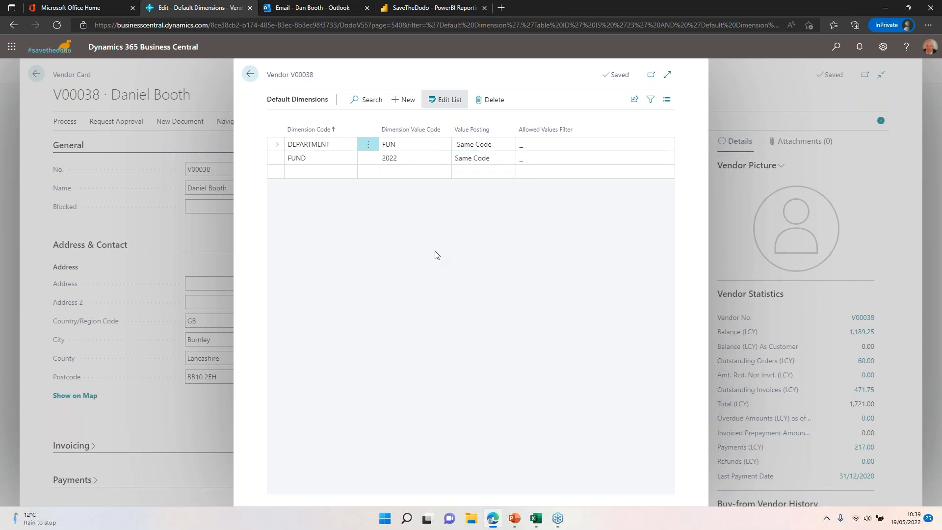
{"action": "left_click", "coordinate": [249, 75]}
{"action": "left_click", "coordinate": [37, 75]}
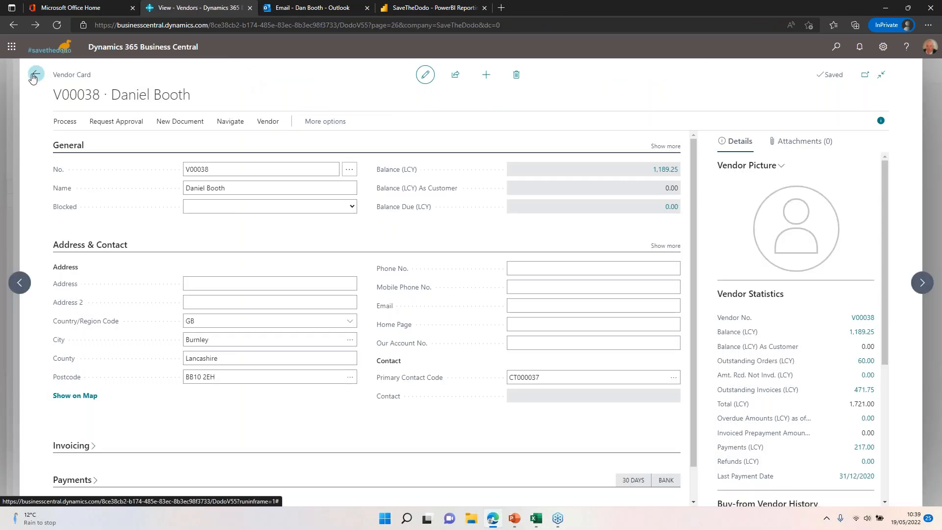
{"action": "left_click", "coordinate": [36, 75]}
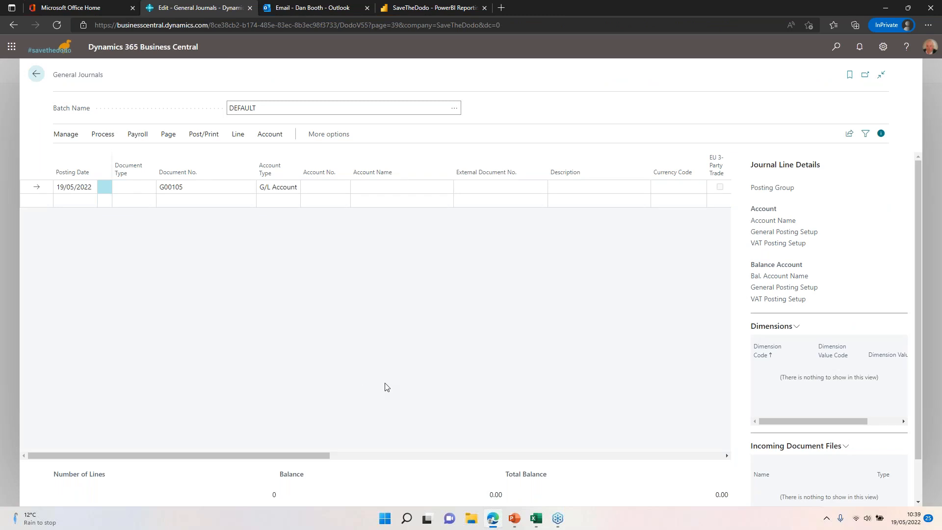
Step: Switch to the example Excel journal workbook and examine the April 2022 payroll lines across to the Project column
{"action": "key", "text": "alt+Tab"}
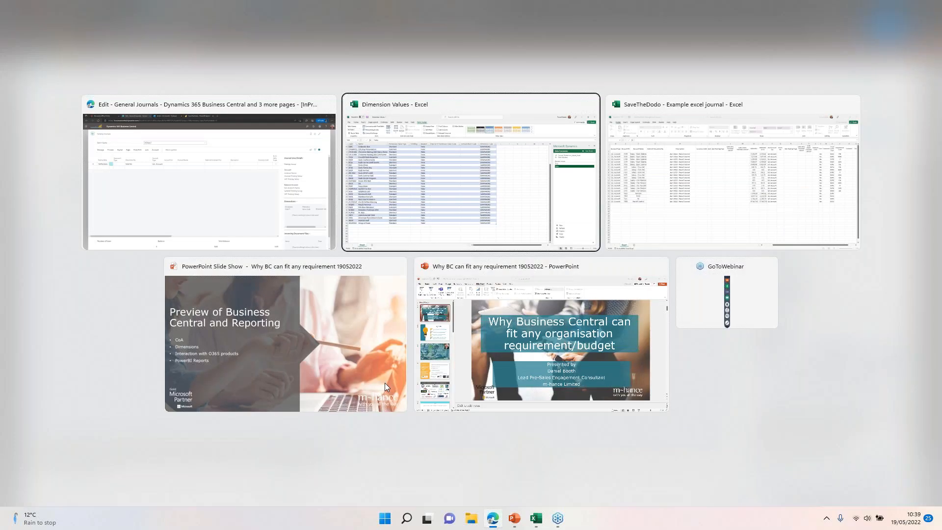
{"action": "key", "text": "alt+Tab"}
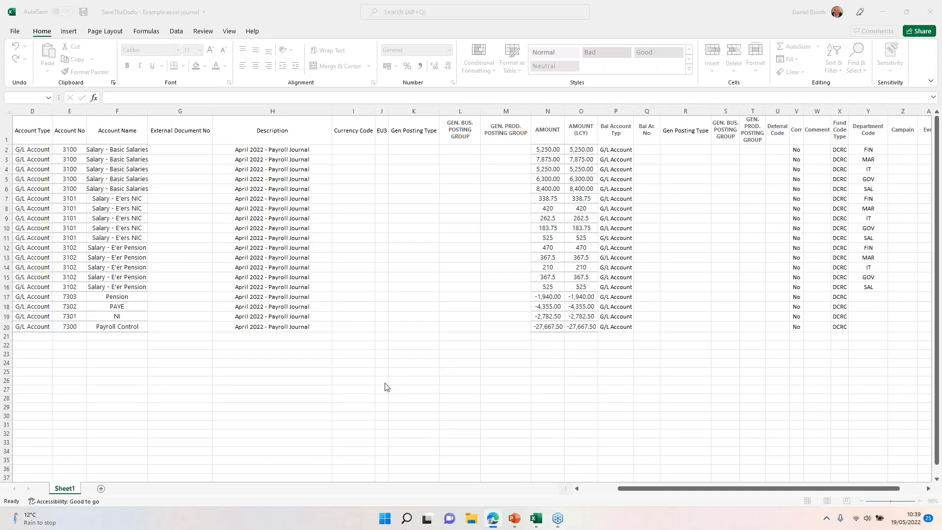
{"action": "left_click", "coordinate": [180, 336]}
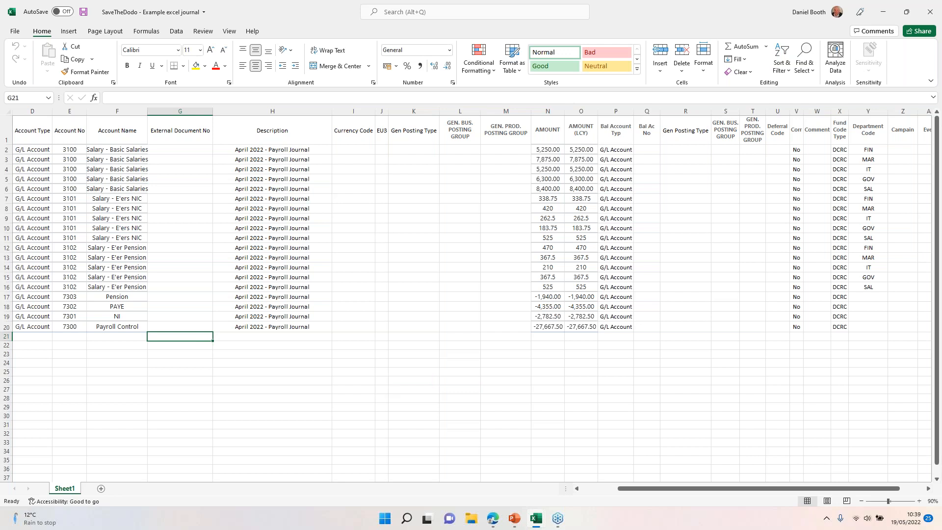
{"action": "key", "text": "Up"}
{"action": "key", "text": "Up"}
{"action": "key", "text": "Up"}
{"action": "key", "text": "Up"}
{"action": "key", "text": "Up"}
{"action": "key", "text": "Up"}
{"action": "key", "text": "Up"}
{"action": "key", "text": "Up"}
{"action": "key", "text": "Right"}
{"action": "key", "text": "Right"}
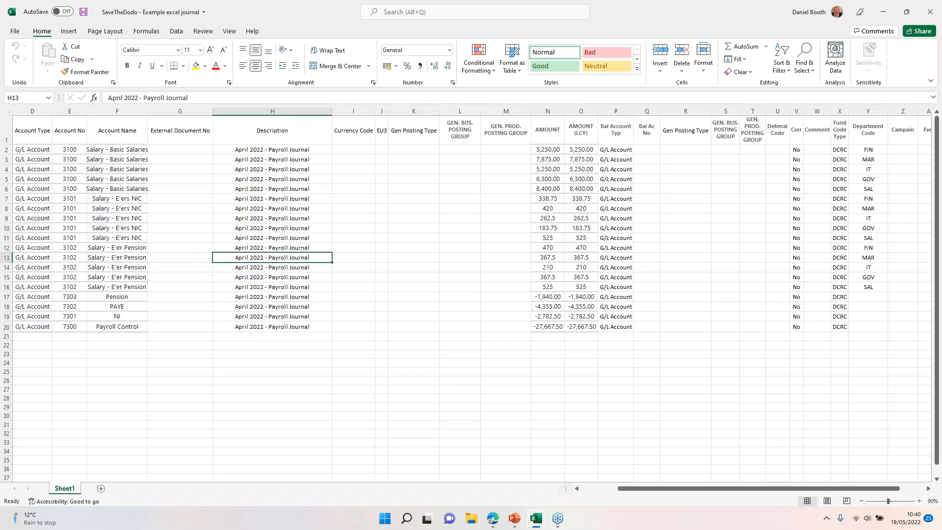
{"action": "key", "text": "Right"}
{"action": "key", "text": "Right"}
{"action": "key", "text": "Right"}
{"action": "key", "text": "Right"}
{"action": "key", "text": "Right"}
{"action": "key", "text": "Right"}
{"action": "key", "text": "Right"}
{"action": "key", "text": "Right"}
{"action": "key", "text": "Right"}
{"action": "key", "text": "Right"}
{"action": "key", "text": "Right"}
{"action": "key", "text": "Right"}
{"action": "key", "text": "Right"}
{"action": "key", "text": "Right"}
{"action": "key", "text": "Right"}
{"action": "key", "text": "Right"}
{"action": "key", "text": "Right"}
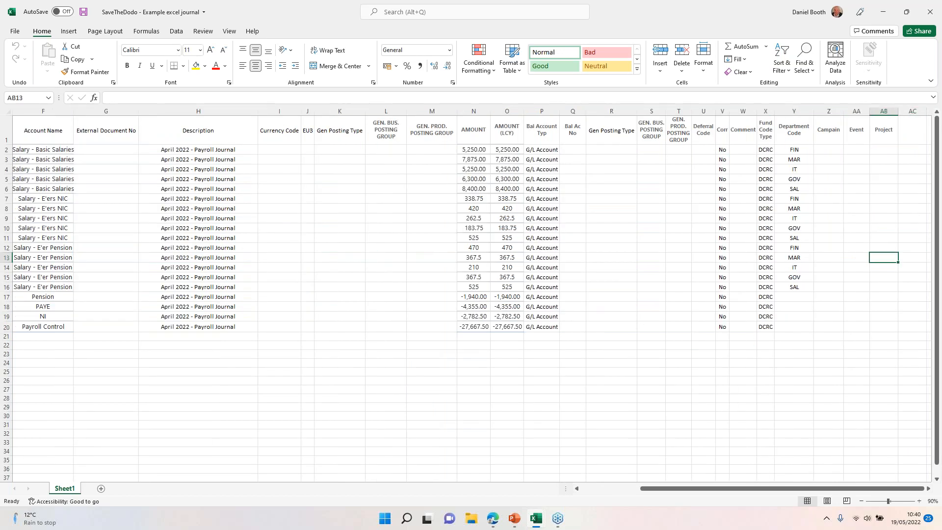
Step: Copy all payroll journal rows below the headers, from Posting Date in A2 through the Project column in row 20
{"action": "key", "text": "Left"}
{"action": "key", "text": "Left"}
{"action": "key", "text": "Left"}
{"action": "key", "text": "Left"}
{"action": "key", "text": "Left"}
{"action": "key", "text": "Left"}
{"action": "key", "text": "Left"}
{"action": "key", "text": "Left"}
{"action": "key", "text": "Left"}
{"action": "key", "text": "Left"}
{"action": "key", "text": "Left"}
{"action": "key", "text": "Left"}
{"action": "key", "text": "Left"}
{"action": "key", "text": "Left"}
{"action": "key", "text": "Left"}
{"action": "key", "text": "Left"}
{"action": "key", "text": "Left"}
{"action": "key", "text": "Left"}
{"action": "key", "text": "Left"}
{"action": "key", "text": "Left"}
{"action": "key", "text": "Up"}
{"action": "key", "text": "Up"}
{"action": "key", "text": "Up"}
{"action": "key", "text": "Up"}
{"action": "key", "text": "Up"}
{"action": "key", "text": "Up"}
{"action": "key", "text": "Up"}
{"action": "key", "text": "Up"}
{"action": "key", "text": "Up"}
{"action": "key", "text": "Up"}
{"action": "key", "text": "Up"}
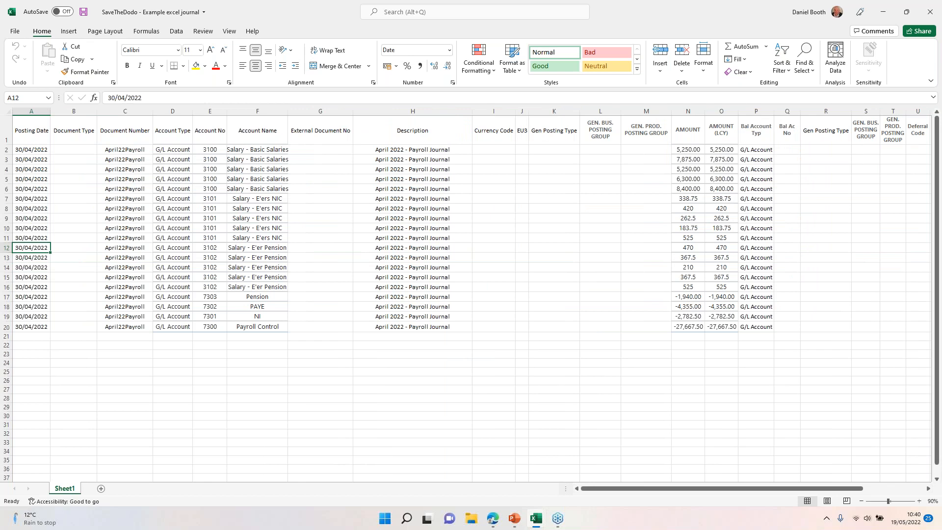
{"action": "key", "text": "Up"}
{"action": "key", "text": "Down"}
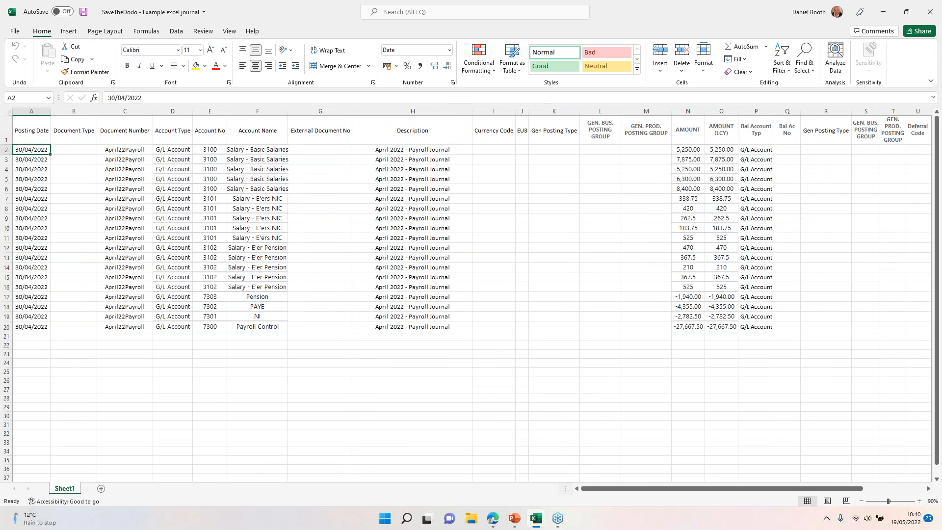
{"action": "key", "text": "ctrl+shift+Down"}
{"action": "key", "text": "shift+Right"}
{"action": "key", "text": "shift+Right"}
{"action": "key", "text": "shift+Right"}
{"action": "key", "text": "shift+Right"}
{"action": "key", "text": "shift+Right"}
{"action": "key", "text": "shift+Right"}
{"action": "key", "text": "shift+Right"}
{"action": "key", "text": "shift+Right"}
{"action": "key", "text": "shift+Right"}
{"action": "key", "text": "shift+Right"}
{"action": "key", "text": "shift+Right"}
{"action": "key", "text": "shift+Right"}
{"action": "key", "text": "shift+Right"}
{"action": "key", "text": "shift+Right"}
{"action": "key", "text": "shift+Right"}
{"action": "key", "text": "shift+Right"}
{"action": "key", "text": "shift+Right"}
{"action": "key", "text": "shift+Right"}
{"action": "key", "text": "shift+Right"}
{"action": "key", "text": "shift+Right"}
{"action": "key", "text": "shift+Right"}
{"action": "key", "text": "shift+Right"}
{"action": "key", "text": "shift+Right"}
{"action": "key", "text": "shift+Right"}
{"action": "key", "text": "shift+Right"}
{"action": "key", "text": "shift+Right"}
{"action": "key", "text": "shift+Right"}
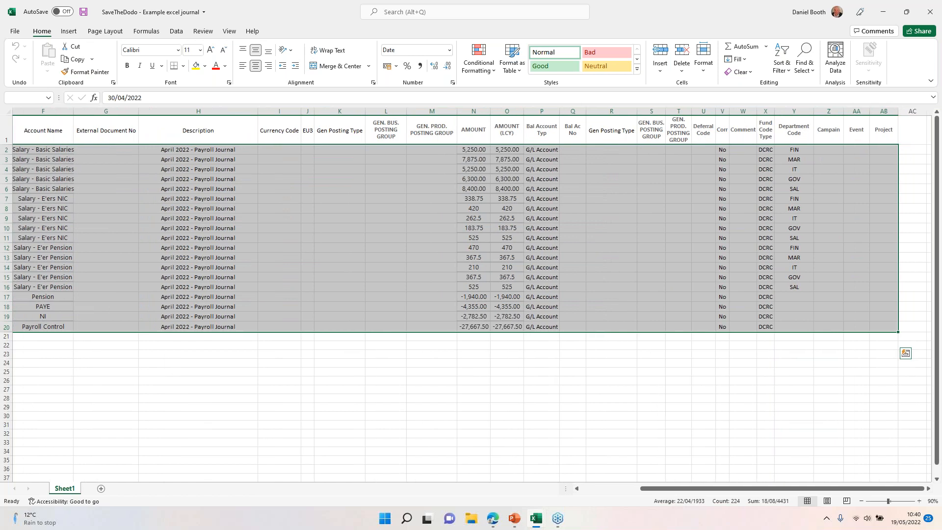
{"action": "key", "text": "ctrl+c"}
Step: Switch back to Business Central and paste the copied payroll rows into the DEFAULT general journal batch from the first line's Posting Date
{"action": "key", "text": "alt+Tab"}
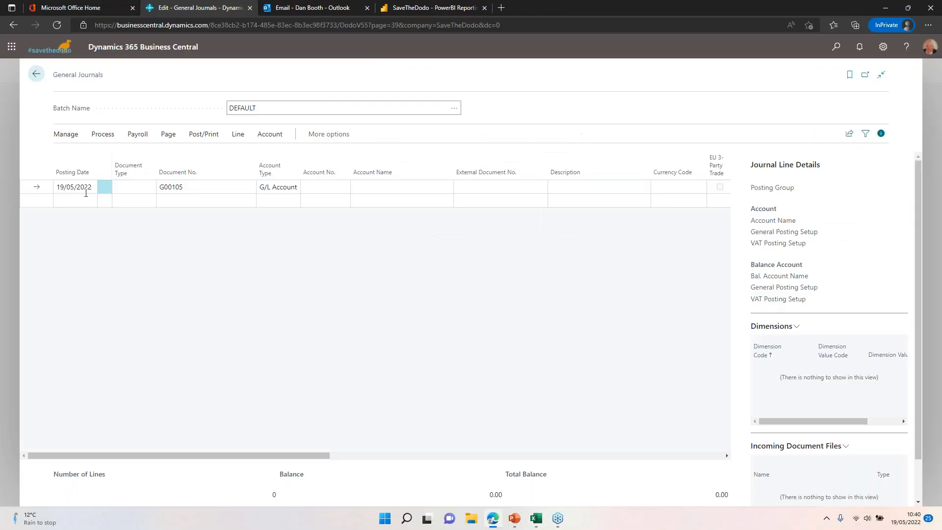
{"action": "left_click", "coordinate": [76, 190]}
{"action": "left_click", "coordinate": [74, 187]}
{"action": "key", "text": "ctrl+v"}
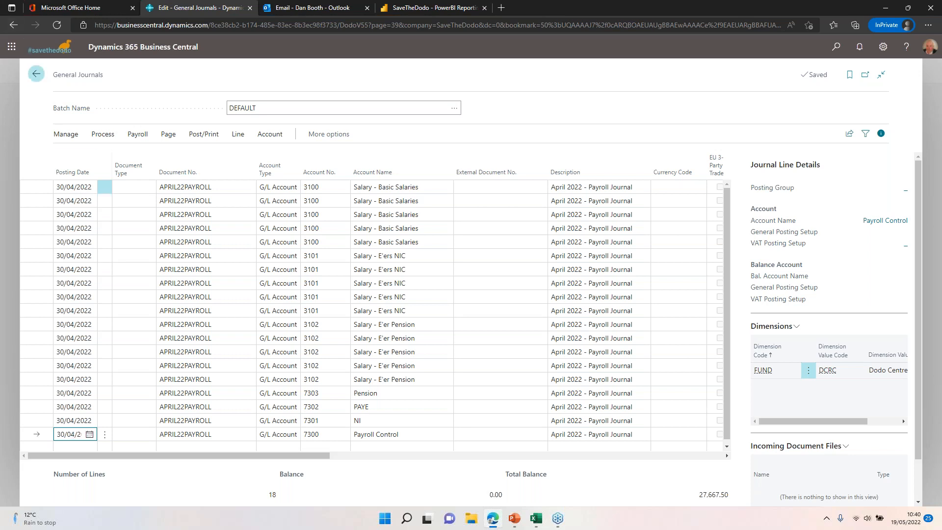
Step: Return to the home page, download the Aged Accounts Payable Excel report and open it in Excel with editing enabled
{"action": "left_click", "coordinate": [36, 75]}
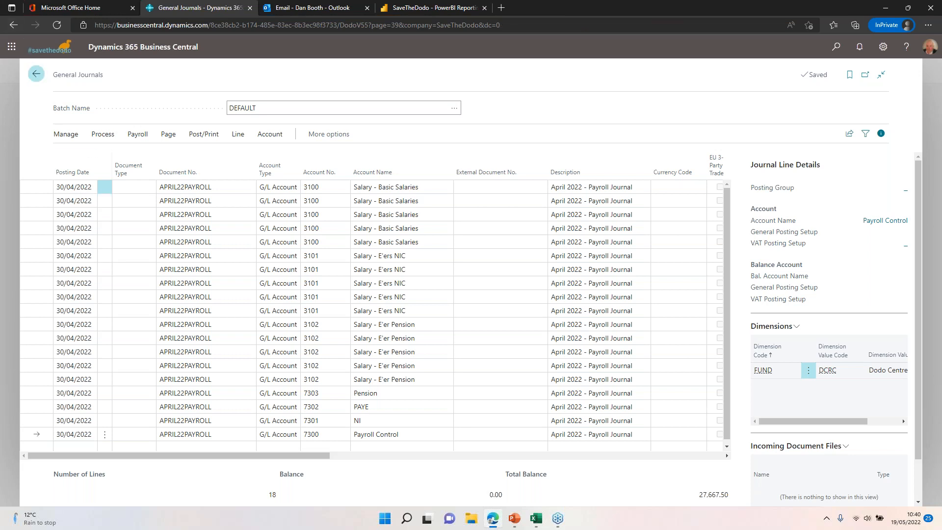
{"action": "left_click", "coordinate": [122, 78]}
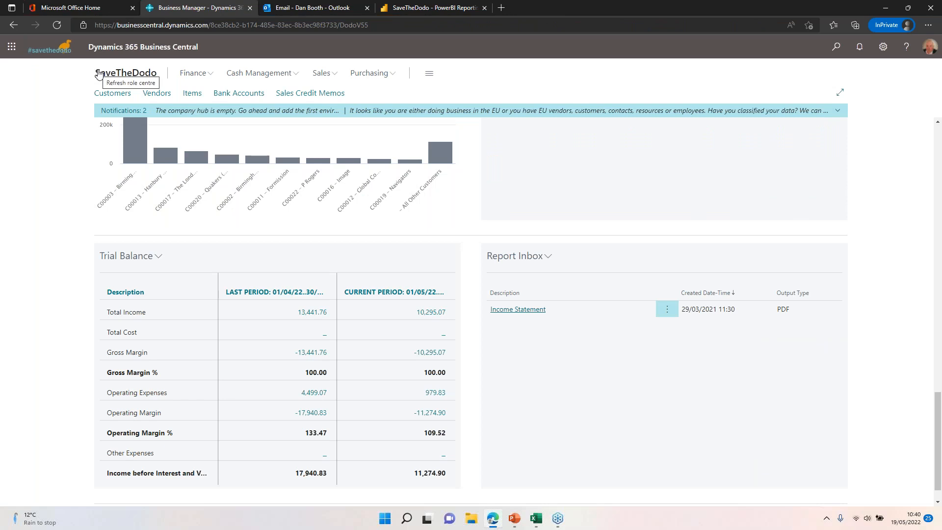
{"action": "scroll", "coordinate": [868, 378], "scroll_direction": "up", "scroll_amount": 15}
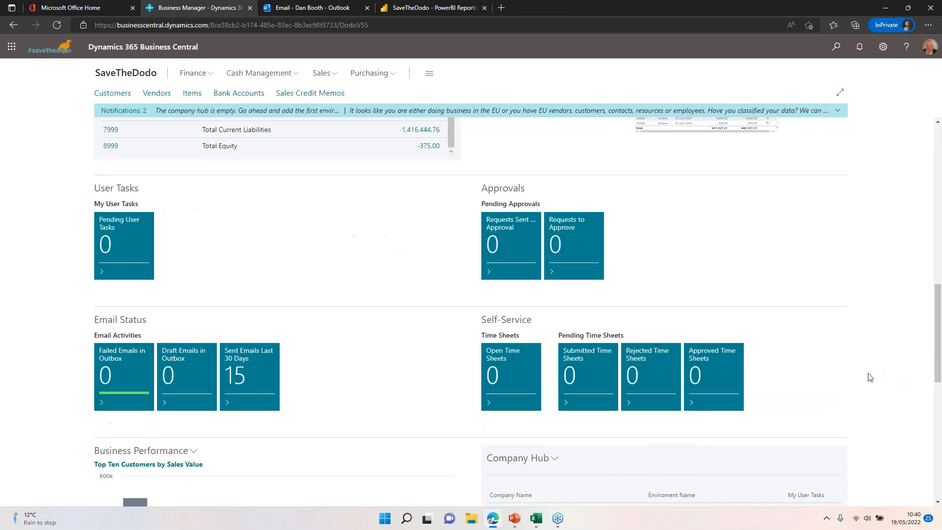
{"action": "scroll", "coordinate": [858, 376], "scroll_direction": "up", "scroll_amount": 2}
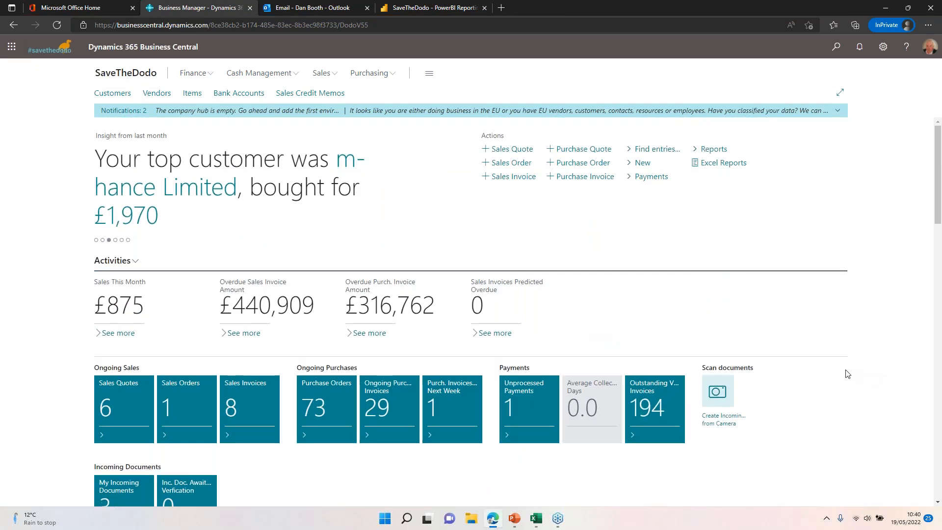
{"action": "left_click", "coordinate": [724, 164]}
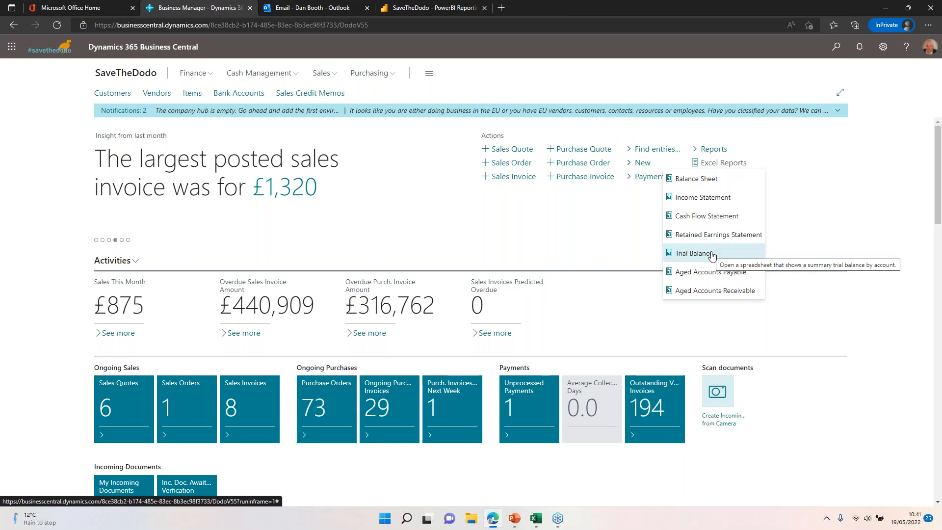
{"action": "left_click", "coordinate": [707, 276]}
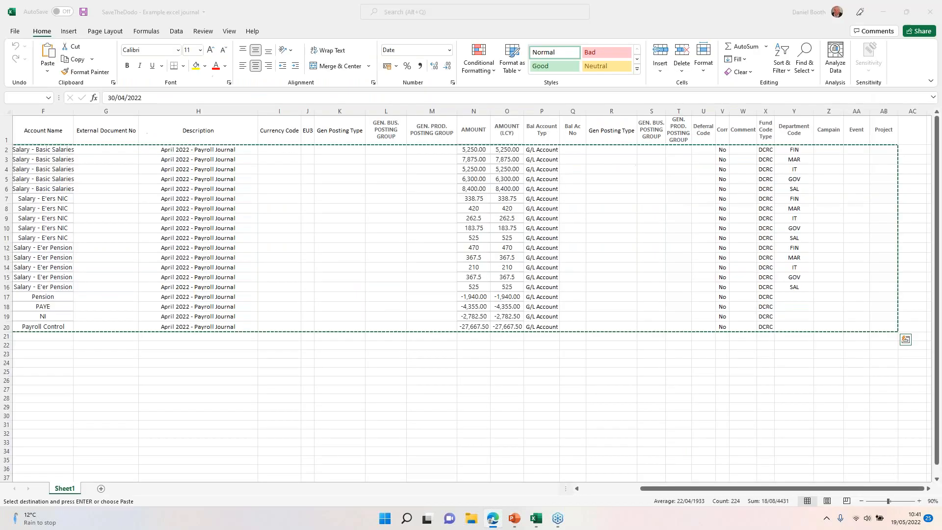
{"action": "key", "text": "ctrl+shift+End"}
{"action": "key", "text": "ctrl+c"}
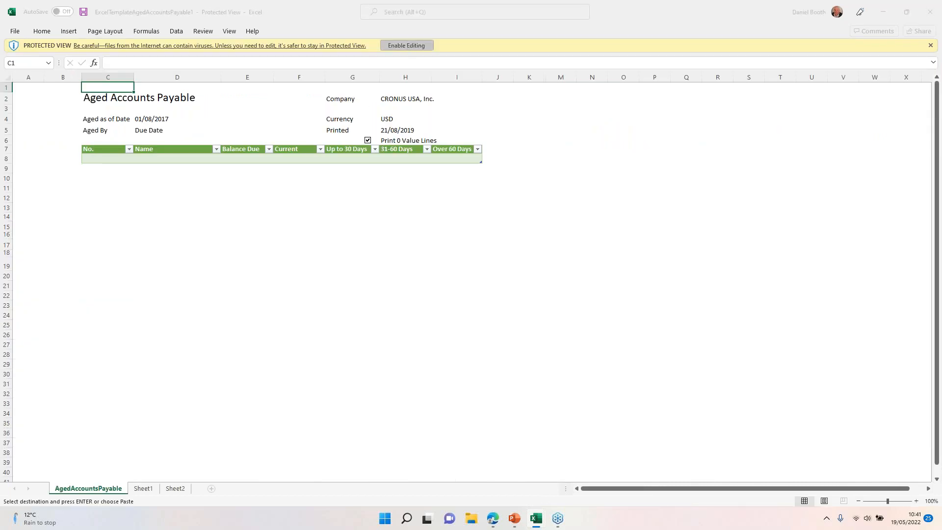
{"action": "left_click", "coordinate": [406, 45]}
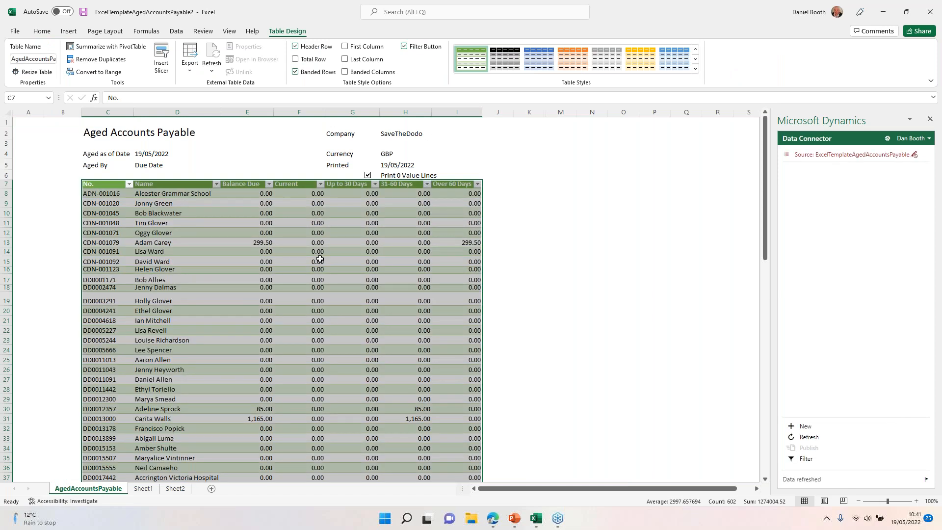
Step: Look through the Aged Accounts Payable vendor list and refresh its data from the Business Central source
{"action": "scroll", "coordinate": [341, 363], "scroll_direction": "down", "scroll_amount": 20}
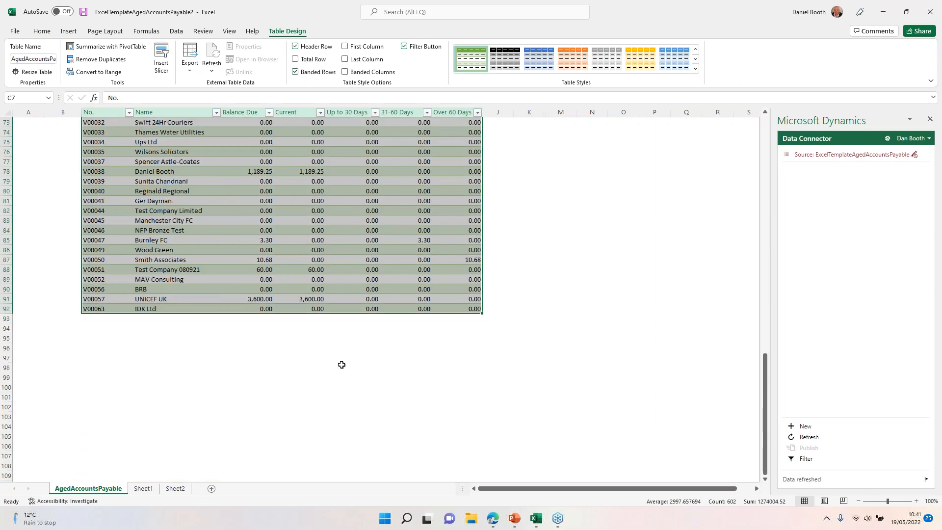
{"action": "scroll", "coordinate": [342, 364], "scroll_direction": "up", "scroll_amount": 20}
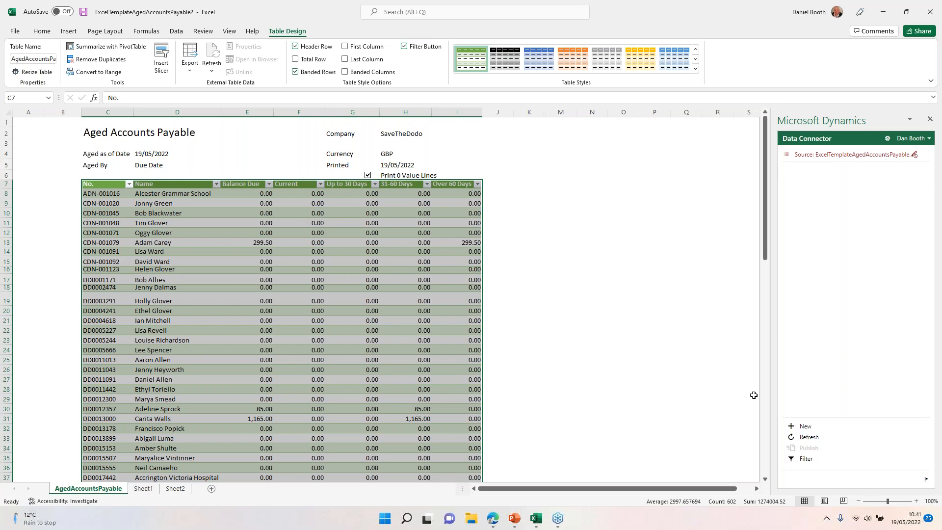
{"action": "left_click", "coordinate": [801, 437]}
{"action": "left_click", "coordinate": [883, 355]}
Step: Switch to the Outlook mailbox in the browser and view which account is signed in
{"action": "key", "text": "alt+Tab"}
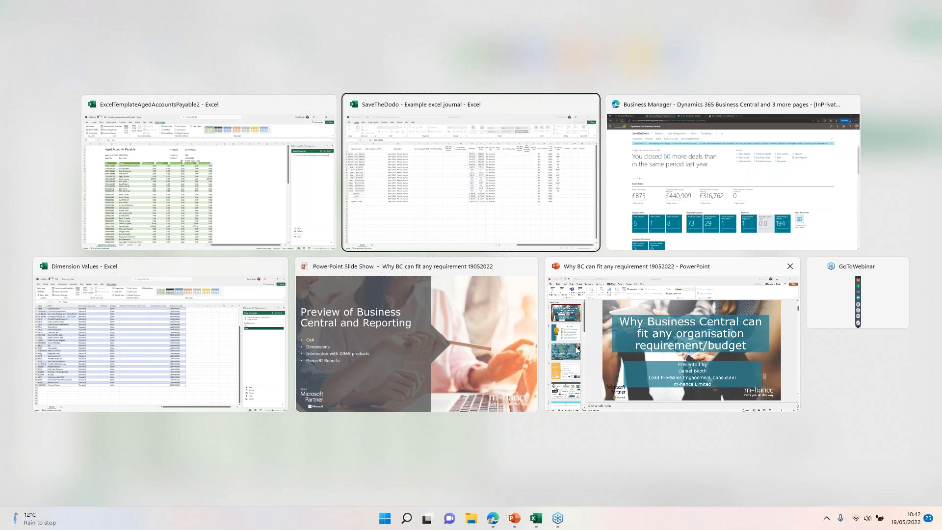
{"action": "key", "text": "alt+Tab"}
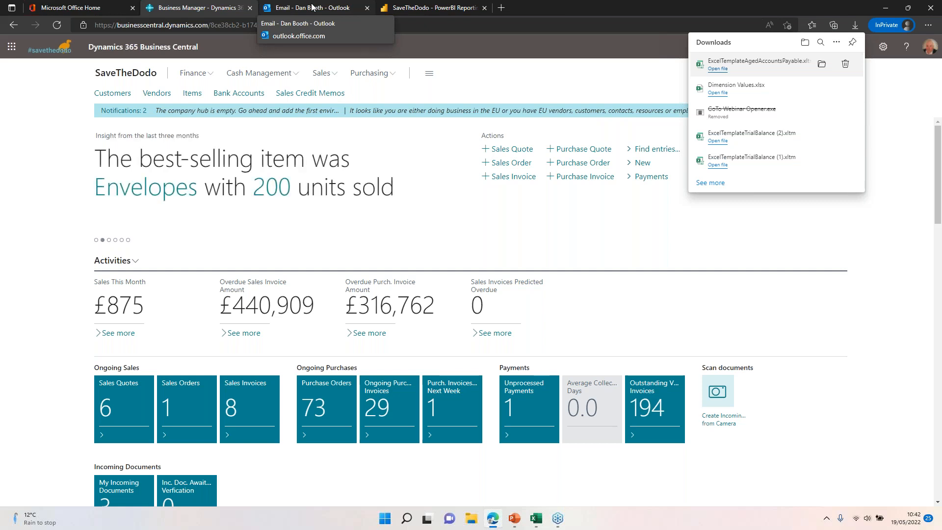
{"action": "left_click", "coordinate": [312, 7]}
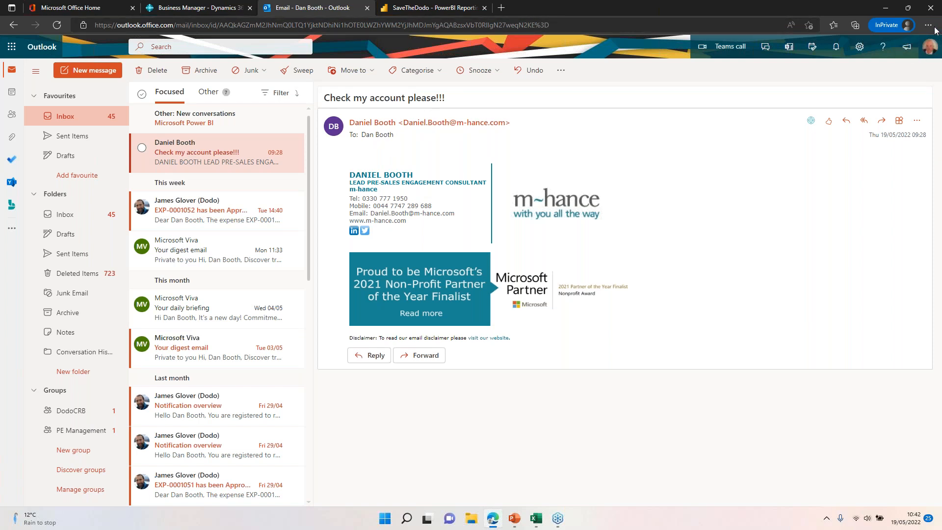
{"action": "left_click", "coordinate": [930, 54]}
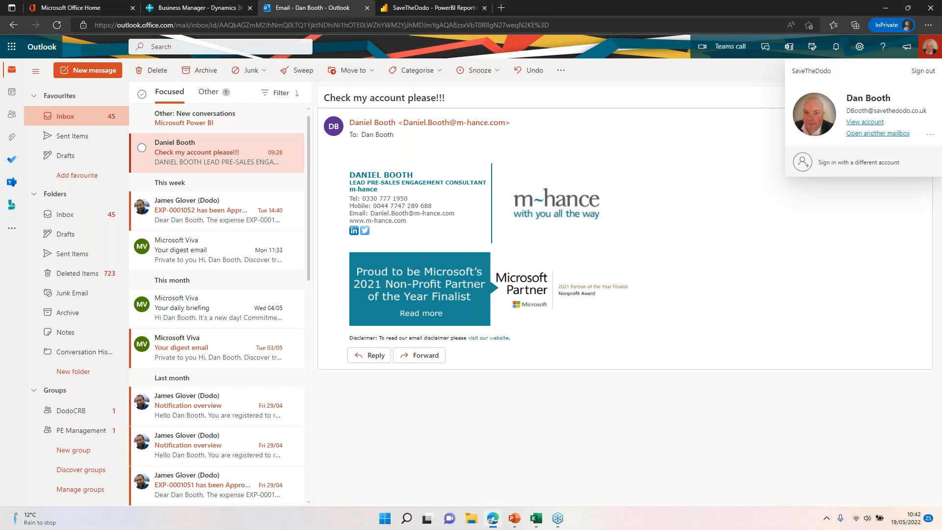
{"action": "left_click", "coordinate": [711, 101]}
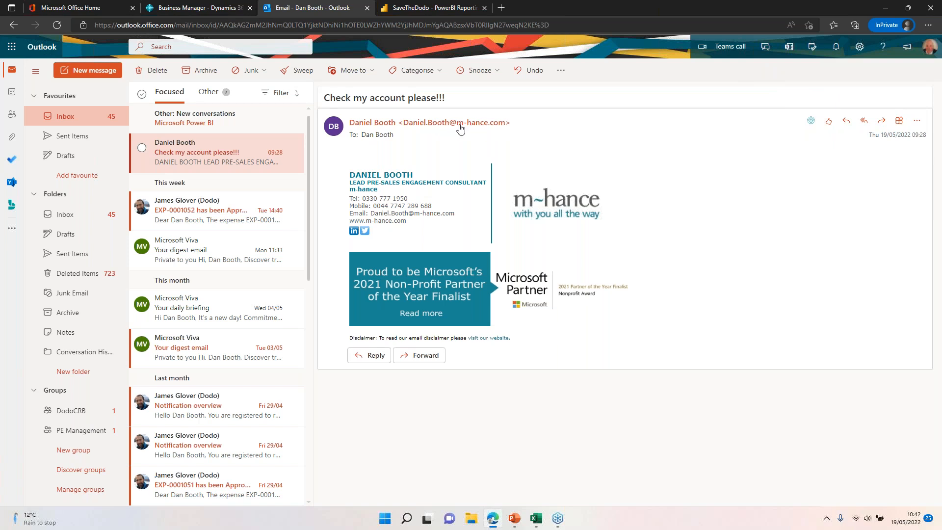
Step: Open Business Central Contact Insights for the "Check my account please!!!" email, close the Business Manager tab and review the customer's sales history and statistics
{"action": "mouse_move", "coordinate": [460, 128]}
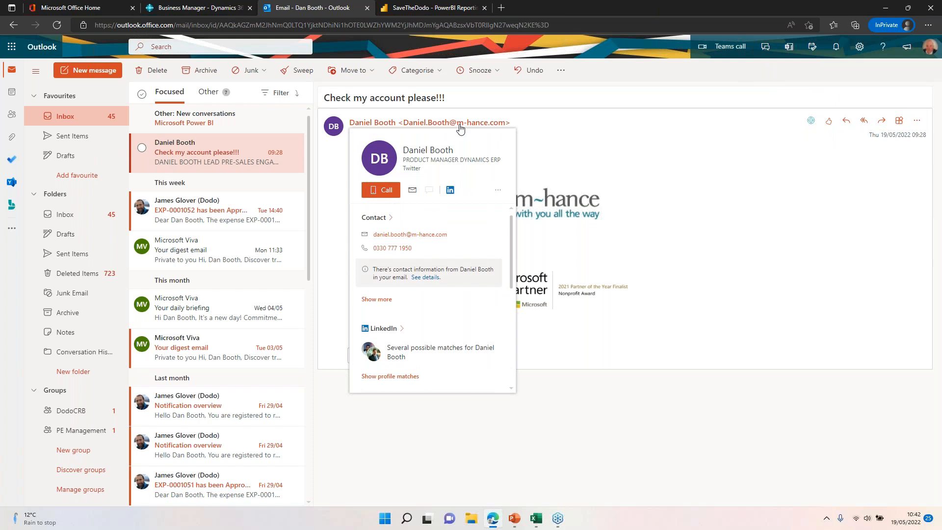
{"action": "left_click", "coordinate": [811, 123]}
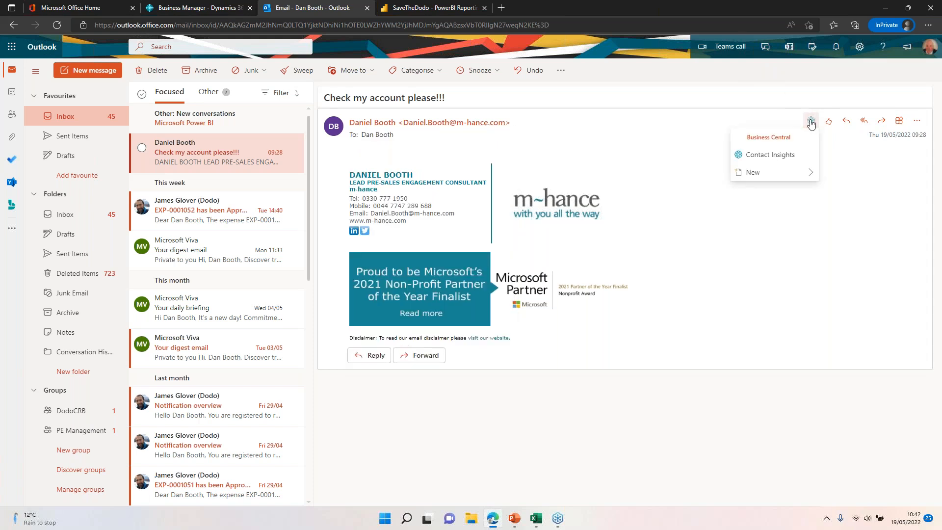
{"action": "left_click", "coordinate": [784, 153]}
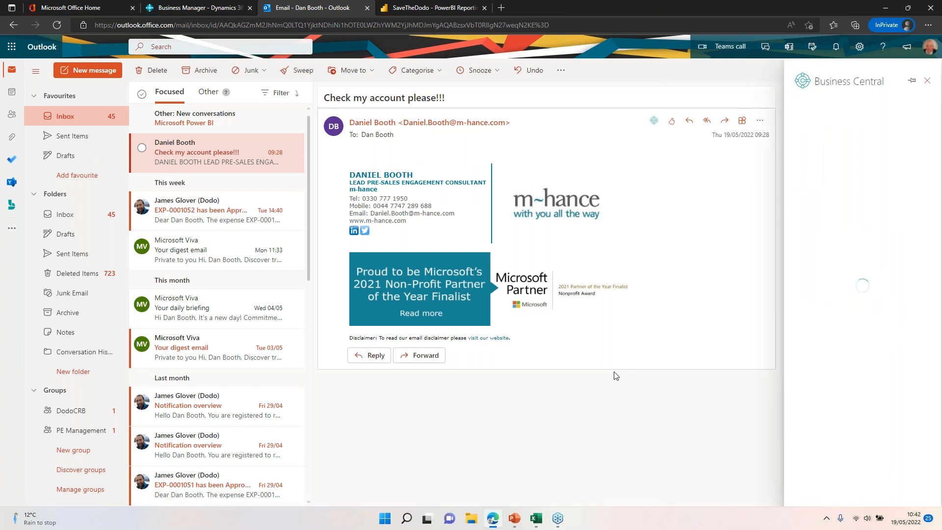
{"action": "left_click", "coordinate": [249, 7]}
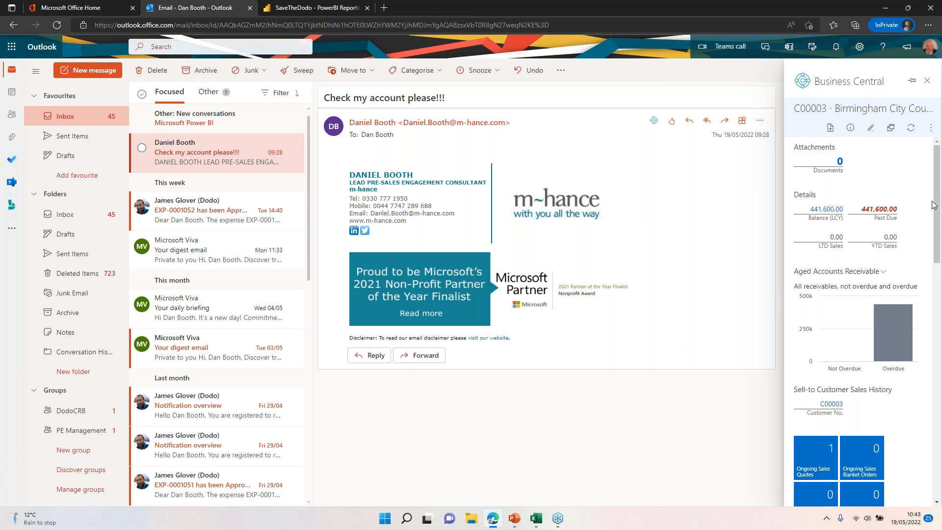
{"action": "scroll", "coordinate": [851, 176], "scroll_direction": "down", "scroll_amount": 5}
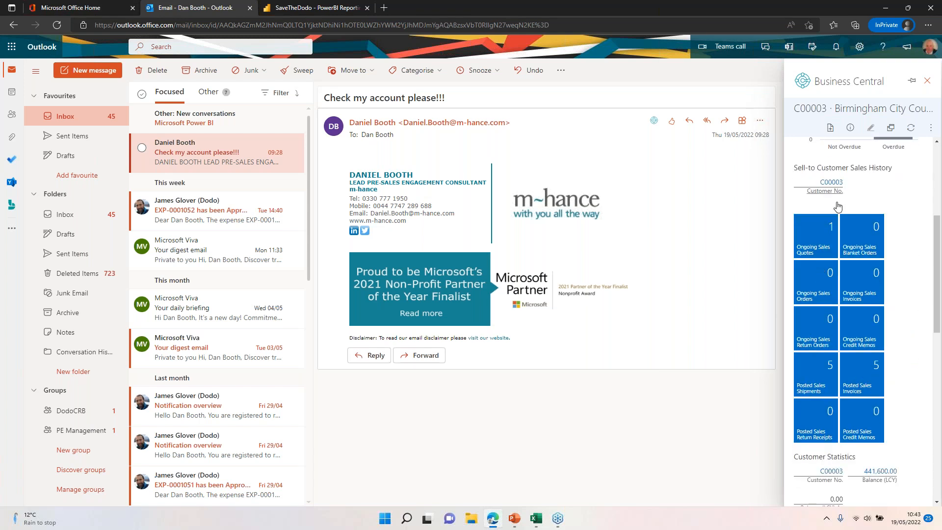
{"action": "scroll", "coordinate": [837, 211], "scroll_direction": "down", "scroll_amount": 4}
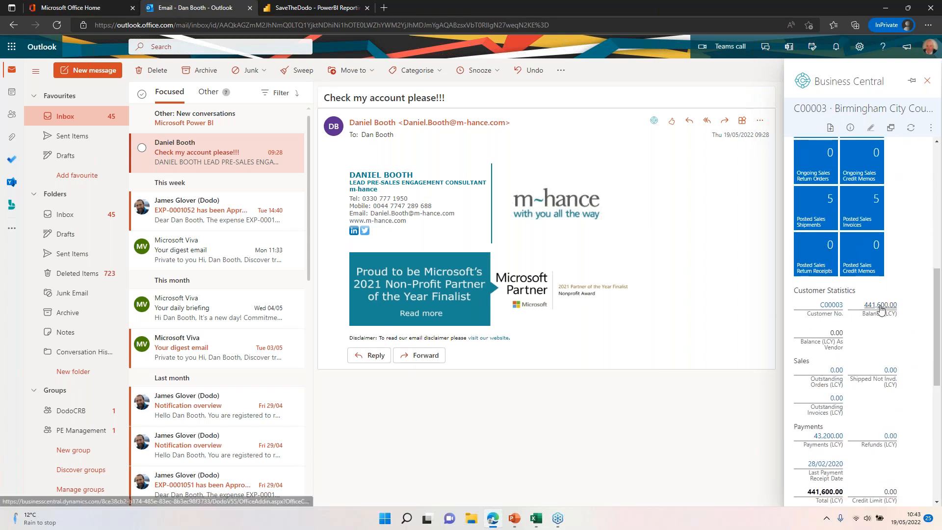
Step: Add a note to the customer record saying the customer has emailed me today chasing balance payable
{"action": "scroll", "coordinate": [878, 312], "scroll_direction": "down", "scroll_amount": 8}
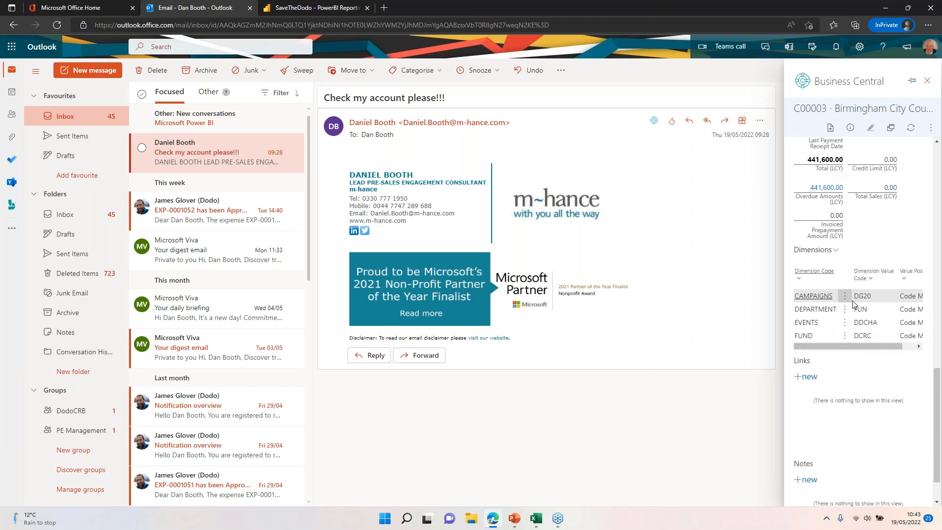
{"action": "scroll", "coordinate": [849, 415], "scroll_direction": "down", "scroll_amount": 1}
{"action": "scroll", "coordinate": [847, 422], "scroll_direction": "up", "scroll_amount": 9}
{"action": "scroll", "coordinate": [847, 422], "scroll_direction": "down", "scroll_amount": 8}
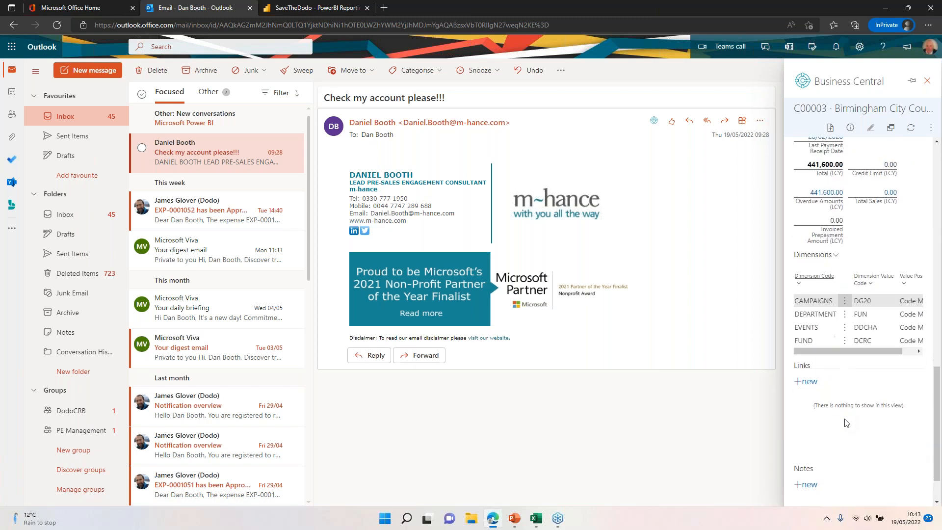
{"action": "scroll", "coordinate": [845, 423], "scroll_direction": "down", "scroll_amount": 1}
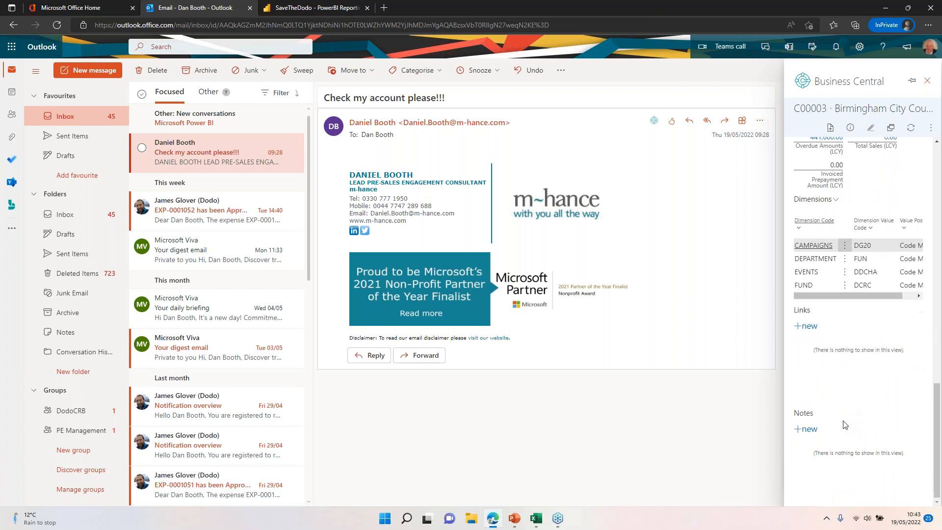
{"action": "left_click", "coordinate": [804, 430]}
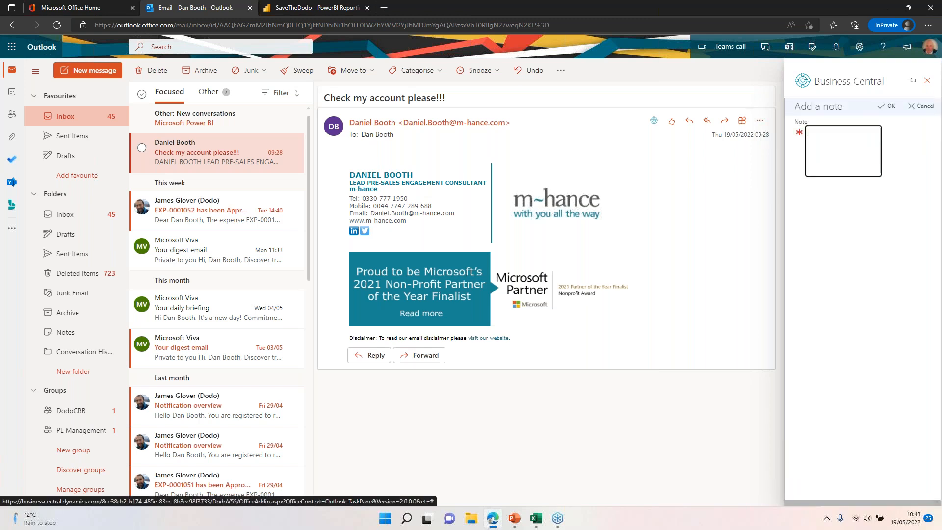
{"action": "type", "text": "Customer has call"}
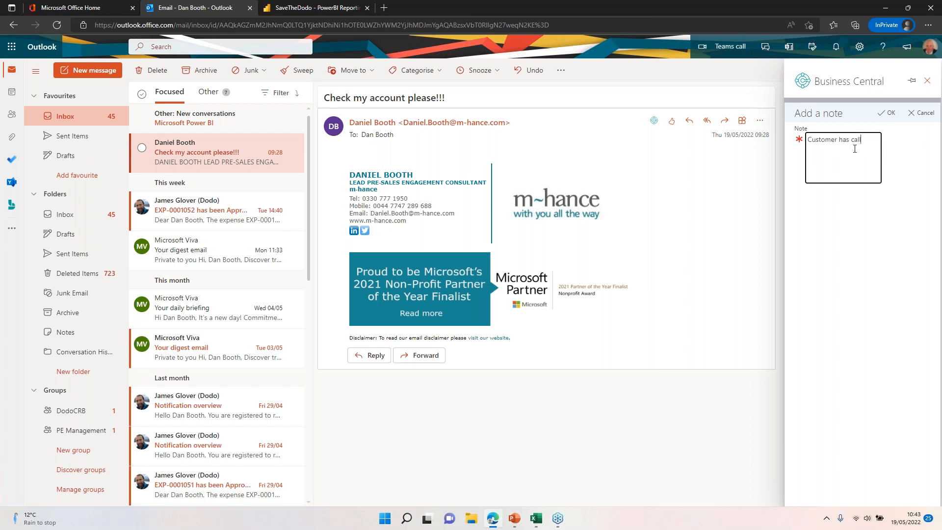
{"action": "type", "text": "ed me today"}
{"action": "key", "text": "BackSpace"}
{"action": "key", "text": "BackSpace"}
{"action": "key", "text": "BackSpace"}
{"action": "key", "text": "BackSpace"}
{"action": "key", "text": "BackSpace"}
{"action": "key", "text": "BackSpace"}
{"action": "key", "text": "BackSpace"}
{"action": "key", "text": "BackSpace"}
{"action": "key", "text": "BackSpace"}
{"action": "key", "text": "BackSpace"}
{"action": "key", "text": "BackSpace"}
{"action": "key", "text": "BackSpace"}
{"action": "key", "text": "BackSpace"}
{"action": "key", "text": "BackSpace"}
{"action": "key", "text": "BackSpace"}
{"action": "type", "text": "emailed me today chasing balance payable"}
{"action": "left_click", "coordinate": [886, 112]}
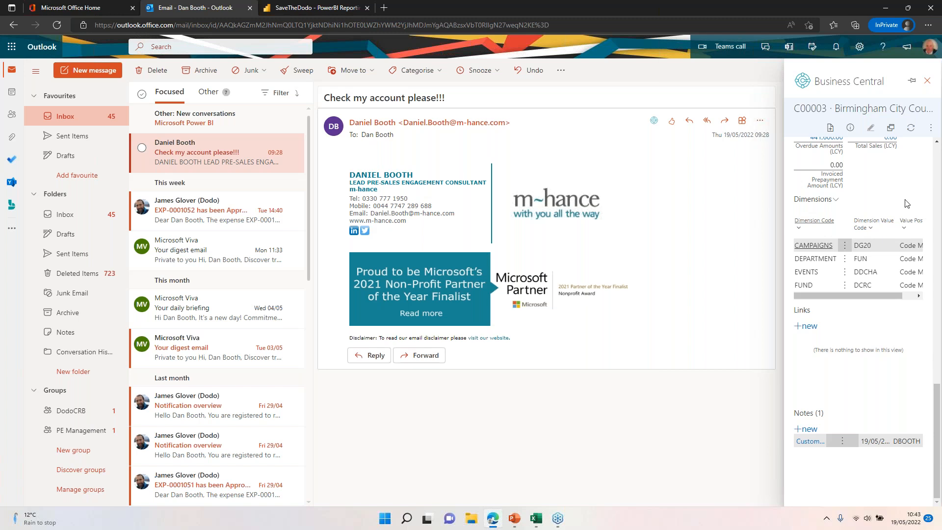
Step: Open the ledger entries behind the customer's balance in a separate window, review the invoice details, and close the window and Contact Insights
{"action": "scroll", "coordinate": [816, 279], "scroll_direction": "up", "scroll_amount": 10}
{"action": "scroll", "coordinate": [832, 241], "scroll_direction": "up", "scroll_amount": 5}
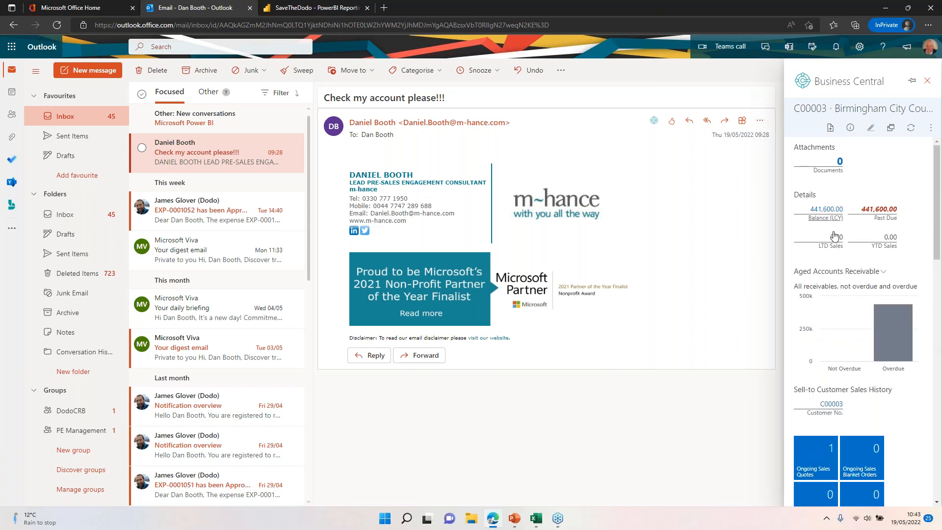
{"action": "left_click", "coordinate": [836, 214]}
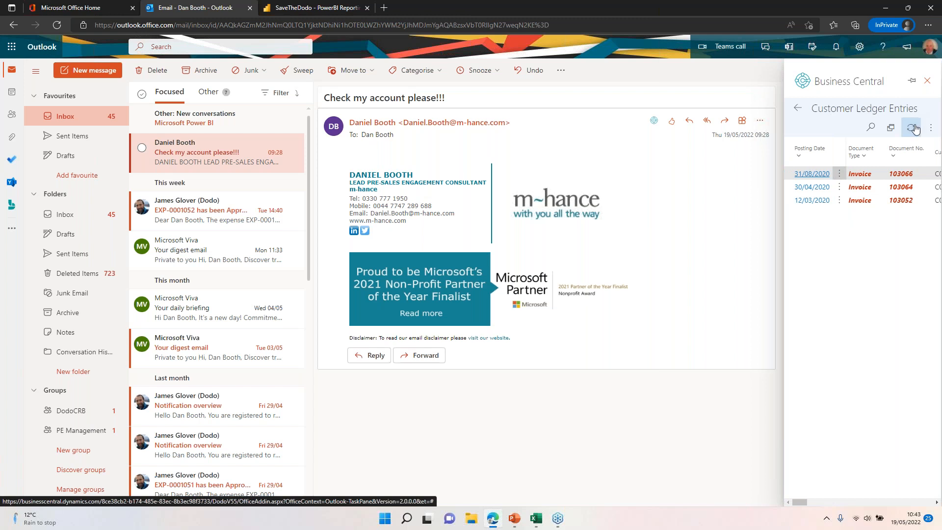
{"action": "left_click", "coordinate": [891, 129]}
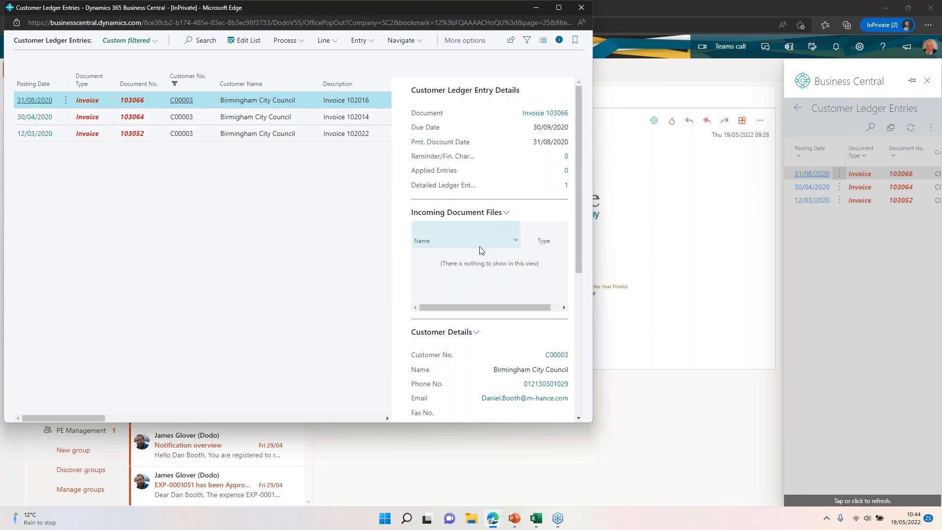
{"action": "scroll", "coordinate": [507, 358], "scroll_direction": "down", "scroll_amount": 3}
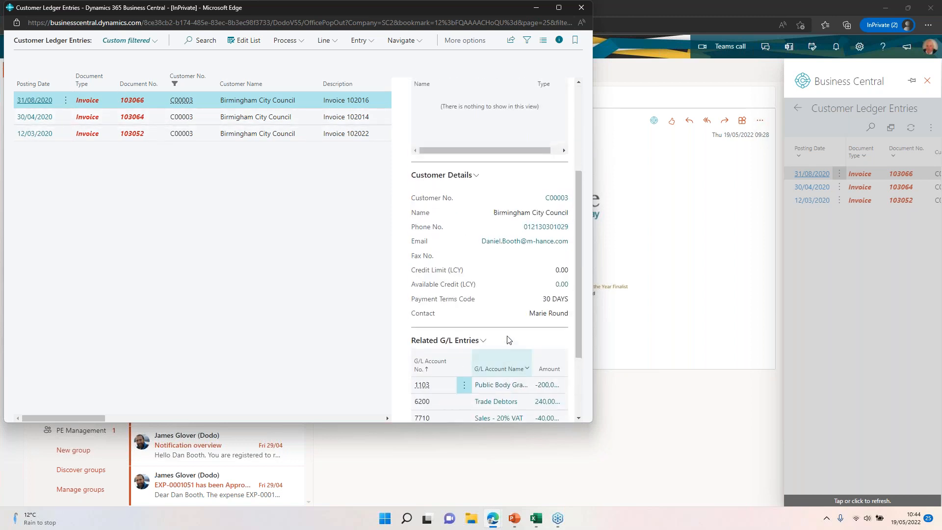
{"action": "scroll", "coordinate": [509, 268], "scroll_direction": "down", "scroll_amount": 2}
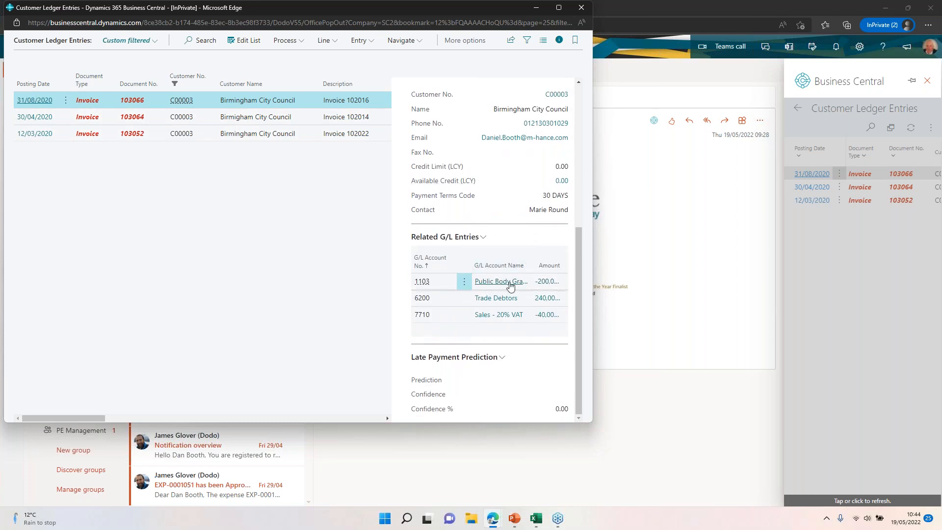
{"action": "left_click", "coordinate": [588, 10]}
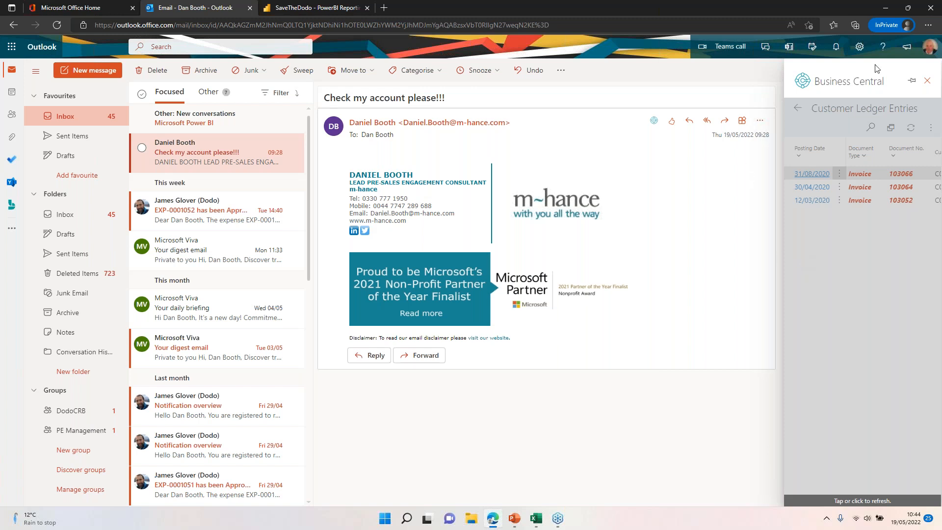
{"action": "left_click", "coordinate": [927, 81]}
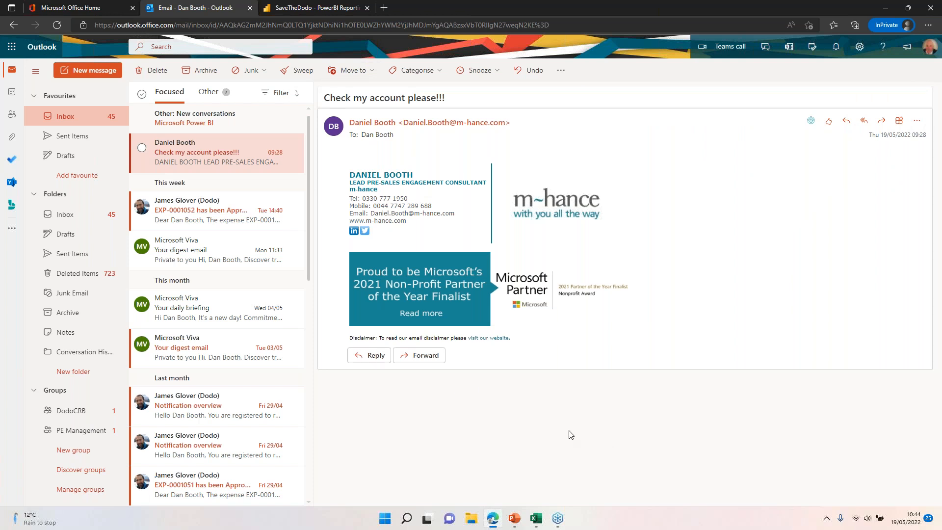
Step: Switch to the Microsoft Office home page and open Business Central from its app list
{"action": "left_click", "coordinate": [78, 7]}
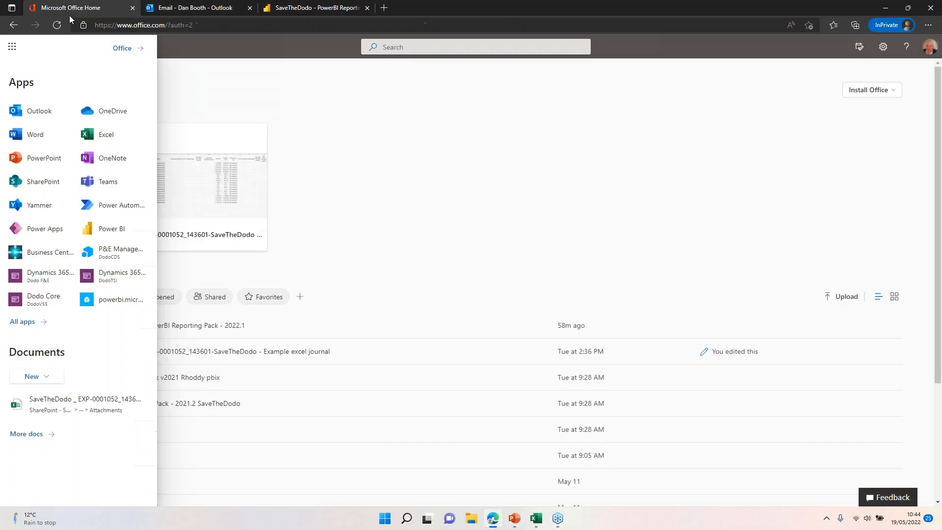
{"action": "left_click", "coordinate": [32, 260]}
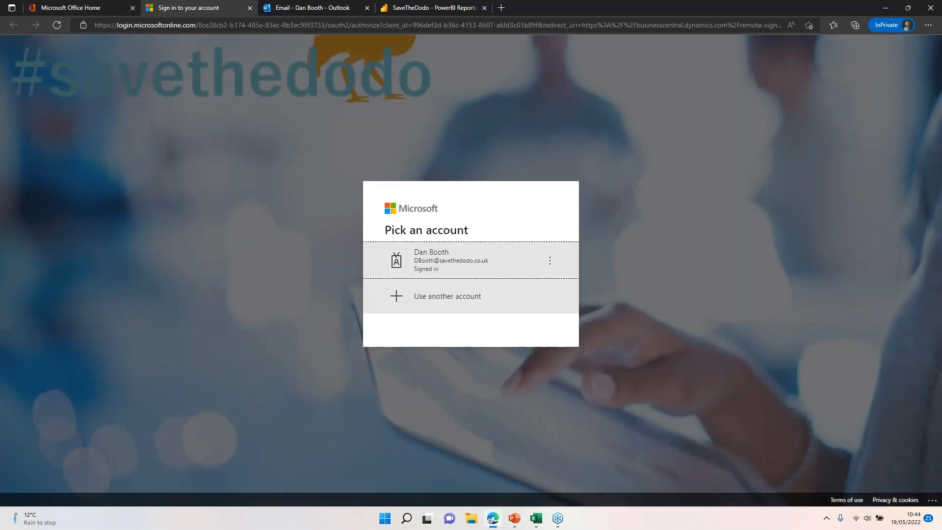
{"action": "left_click", "coordinate": [450, 266]}
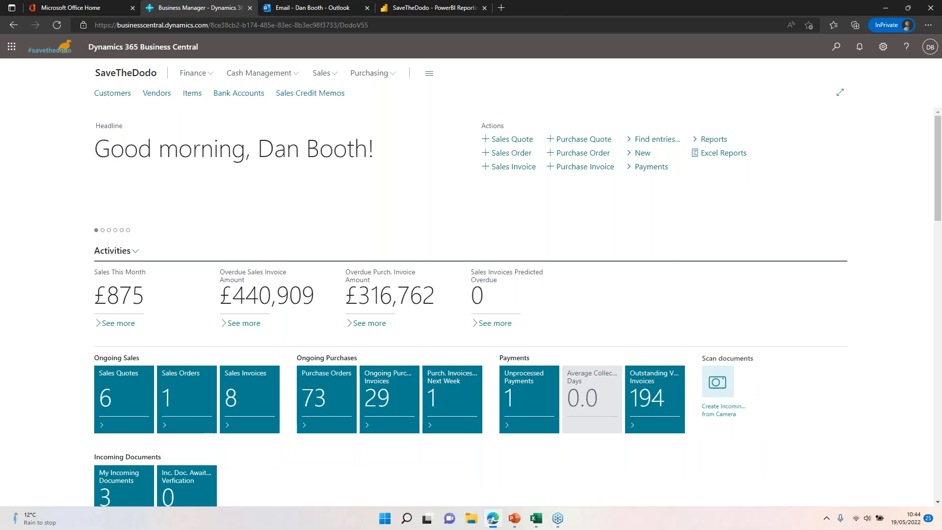
Step: Expand the Power BI report in the home page's Insights section and show its Income Statement Monthly page
{"action": "scroll", "coordinate": [700, 239], "scroll_direction": "down", "scroll_amount": 5}
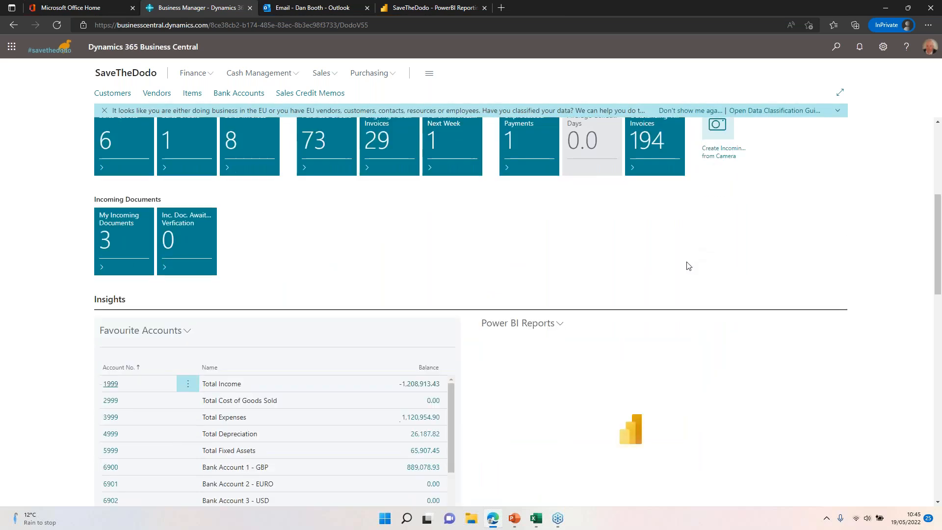
{"action": "scroll", "coordinate": [688, 265], "scroll_direction": "down", "scroll_amount": 2}
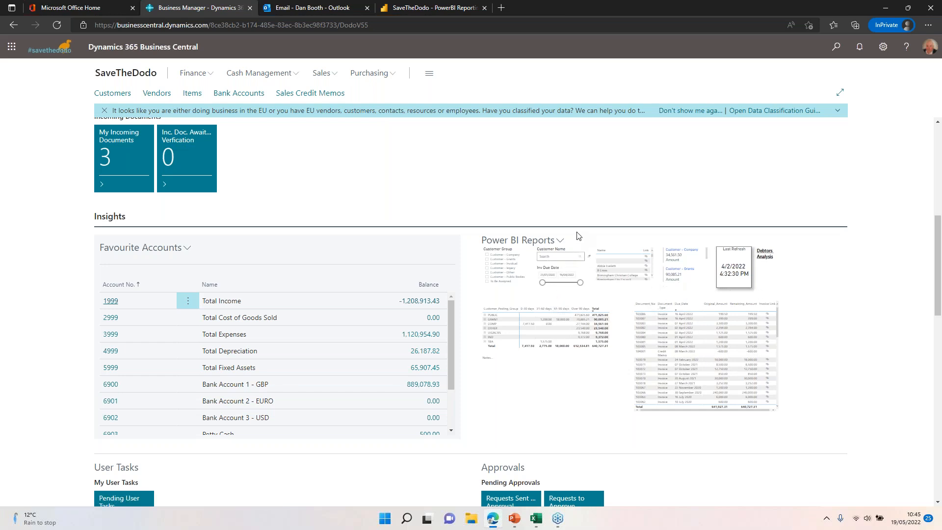
{"action": "left_click", "coordinate": [559, 240]}
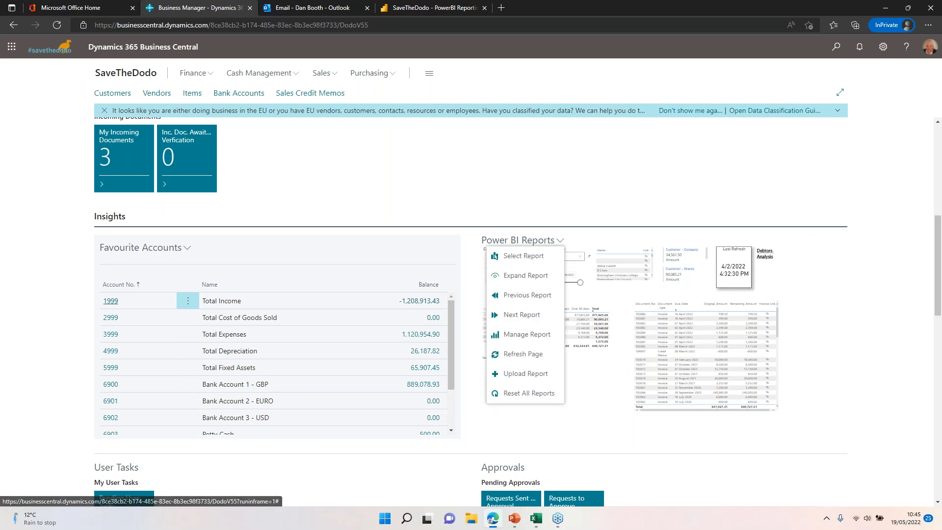
{"action": "left_click", "coordinate": [534, 278]}
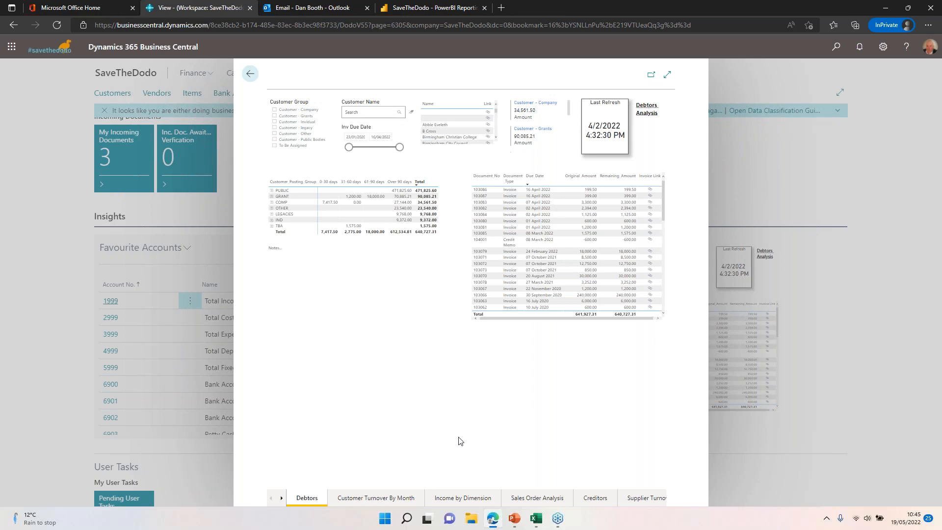
{"action": "left_click", "coordinate": [281, 498]}
{"action": "left_click", "coordinate": [282, 498]}
{"action": "left_click", "coordinate": [282, 498]}
{"action": "left_click", "coordinate": [282, 498]}
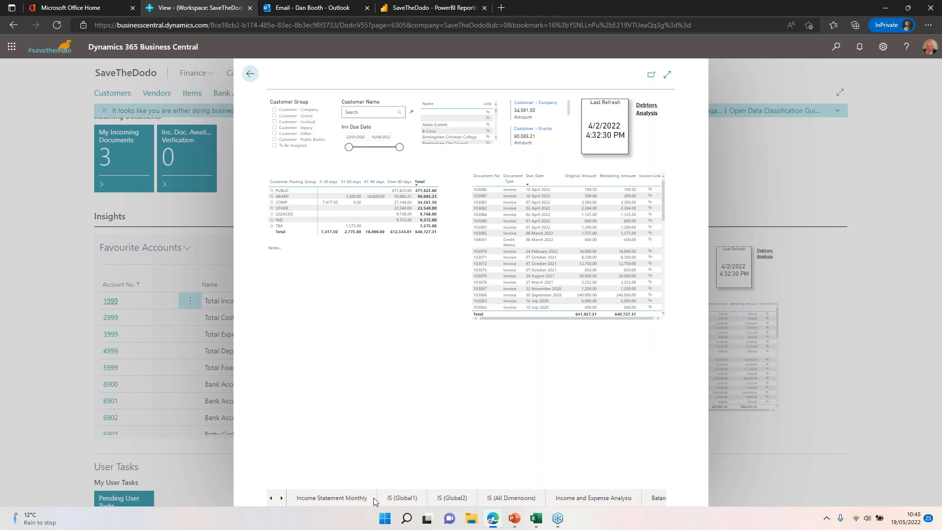
{"action": "left_click", "coordinate": [332, 497]}
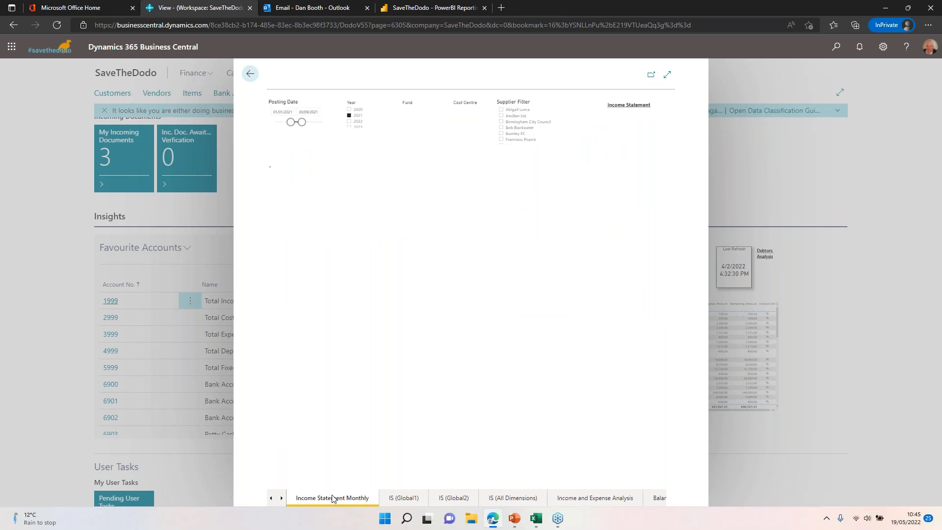
Step: Filter the income statement to 2022 with posting dates up to 01/03/2023, expand the document under Telephone Costs, and return to the home page
{"action": "left_click", "coordinate": [351, 121]}
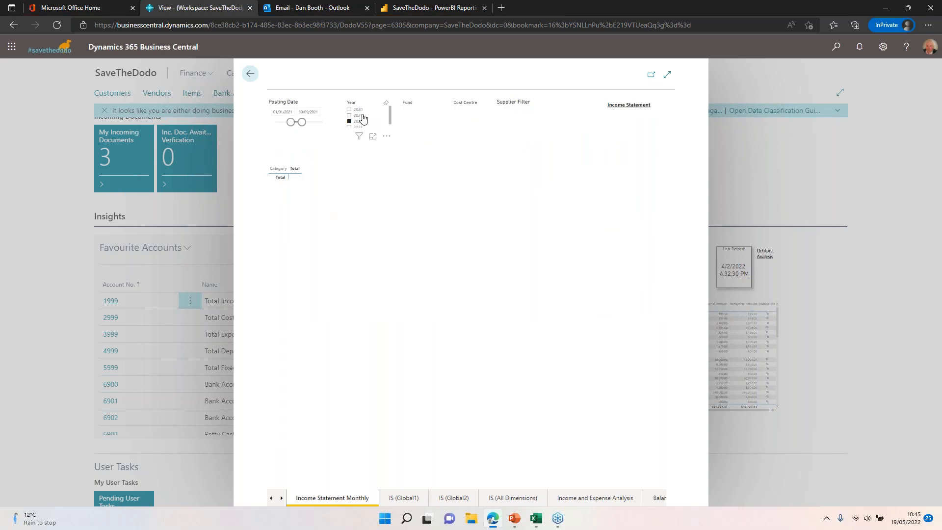
{"action": "left_click", "coordinate": [350, 116]}
{"action": "left_click_drag", "start_coordinate": [301, 122], "coordinate": [326, 122]}
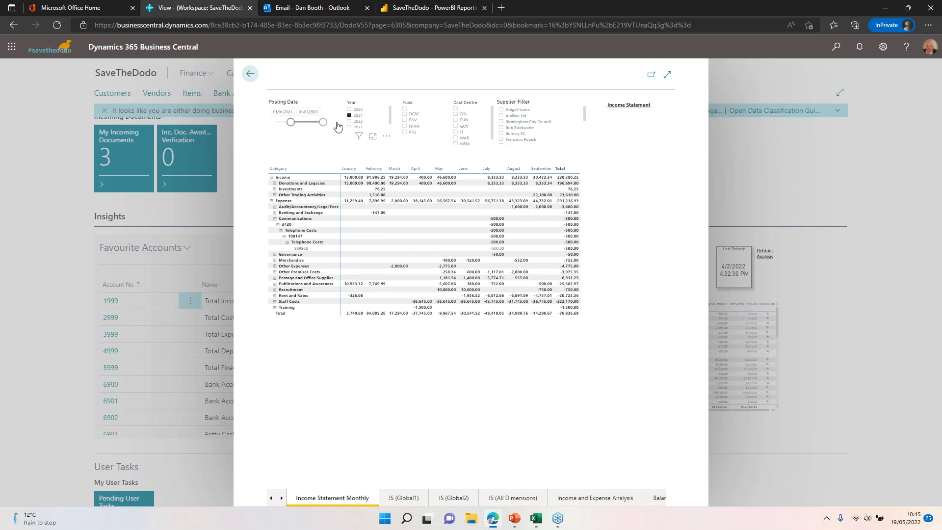
{"action": "left_click", "coordinate": [354, 121]}
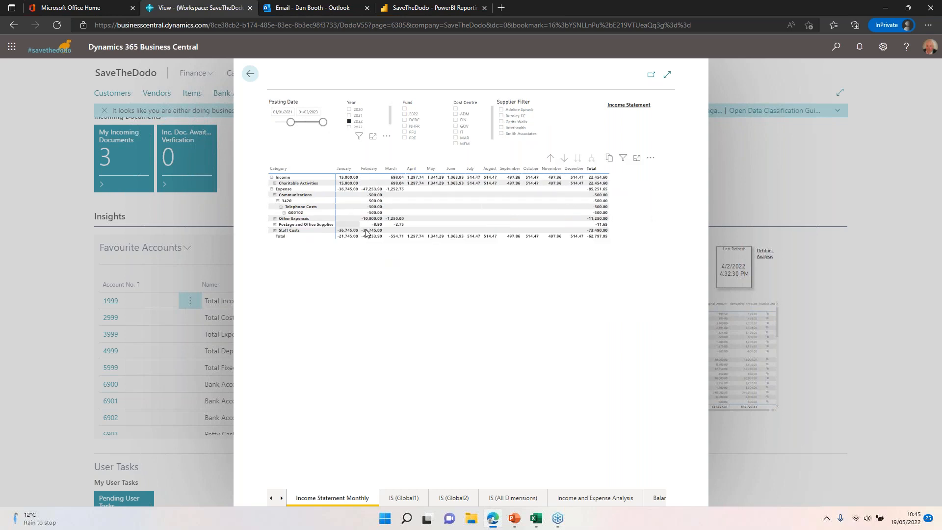
{"action": "left_click", "coordinate": [284, 212]}
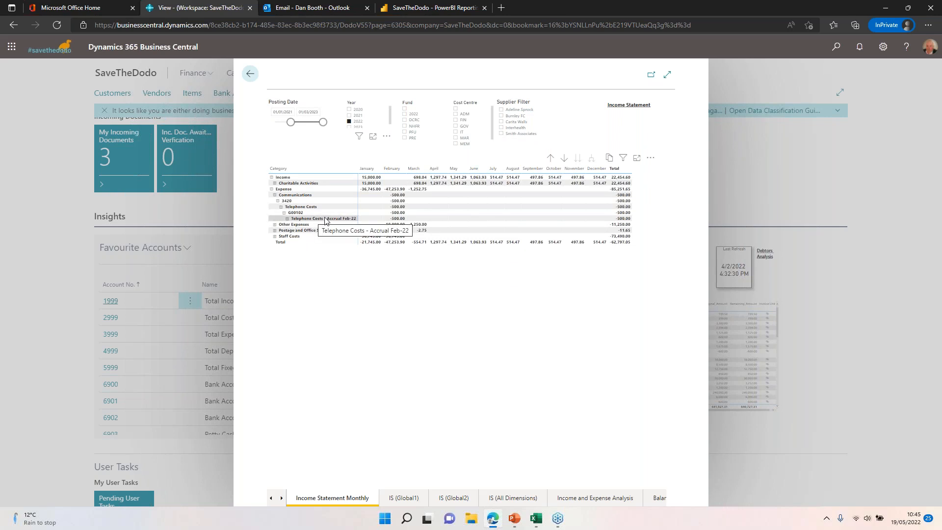
{"action": "left_click", "coordinate": [250, 75]}
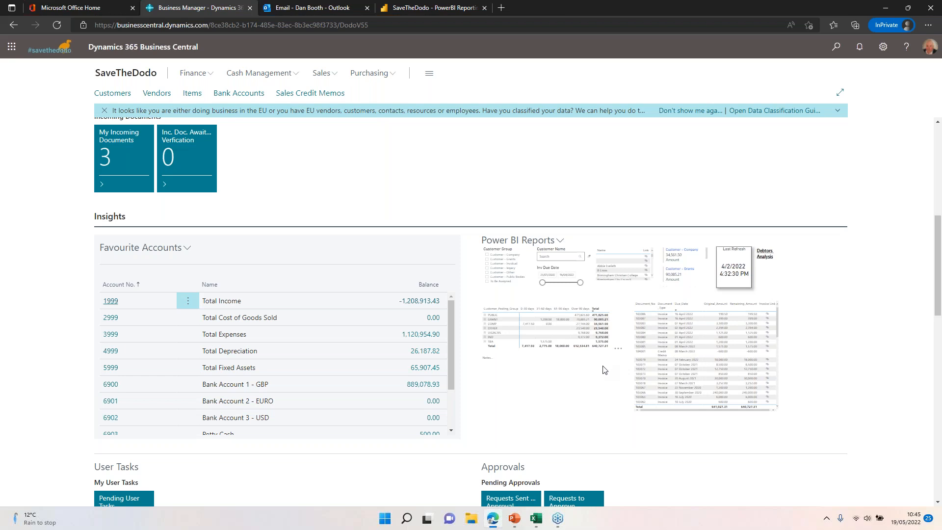
Step: Switch to the SaveTheDodo Power BI Reporting Pack, open the SoFA page and expand Charitable Activities under Income
{"action": "left_click", "coordinate": [430, 8]}
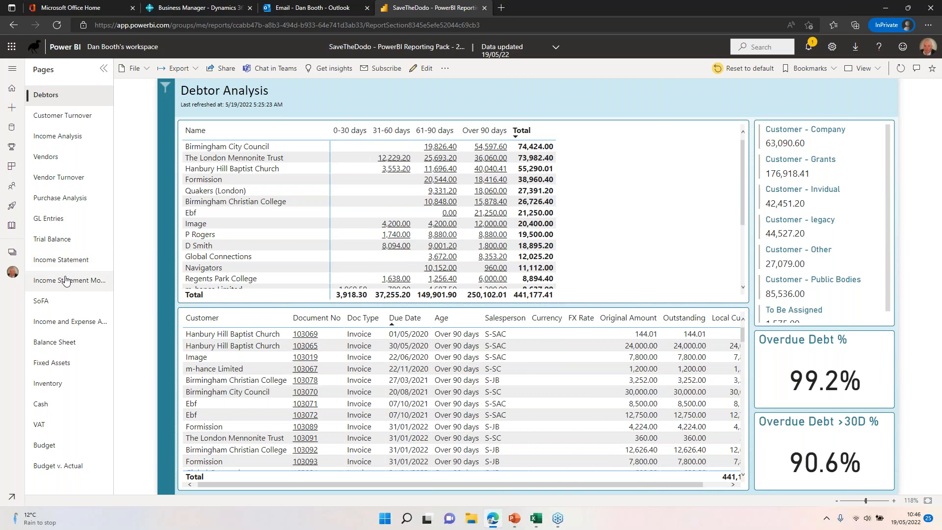
{"action": "left_click", "coordinate": [55, 302]}
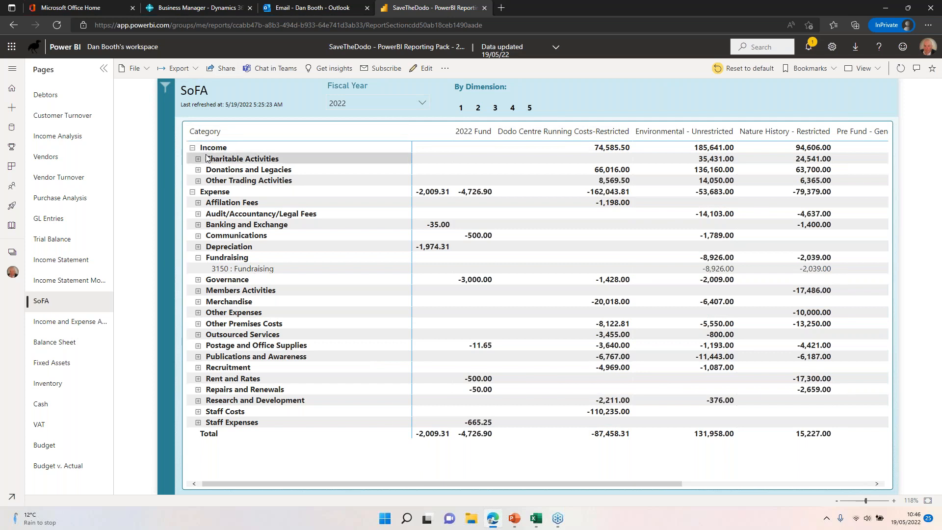
{"action": "left_click", "coordinate": [193, 148]}
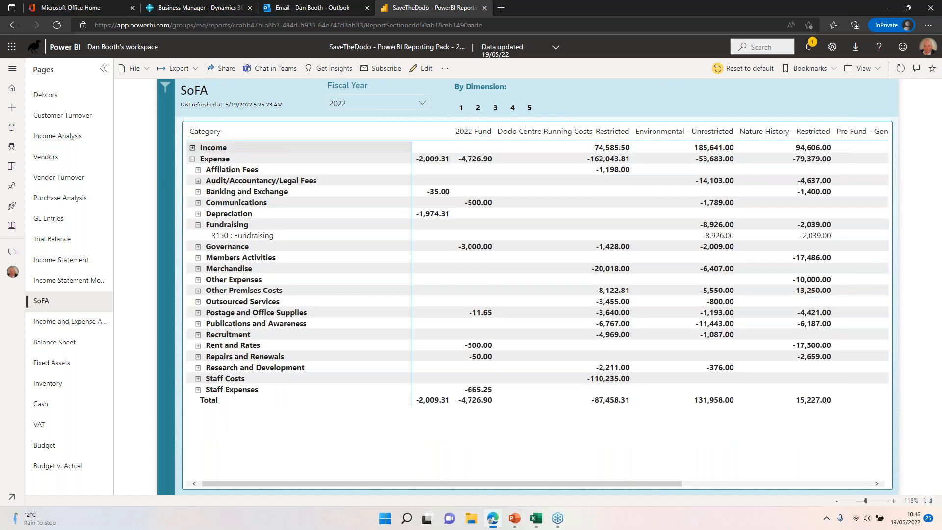
{"action": "left_click", "coordinate": [193, 147]}
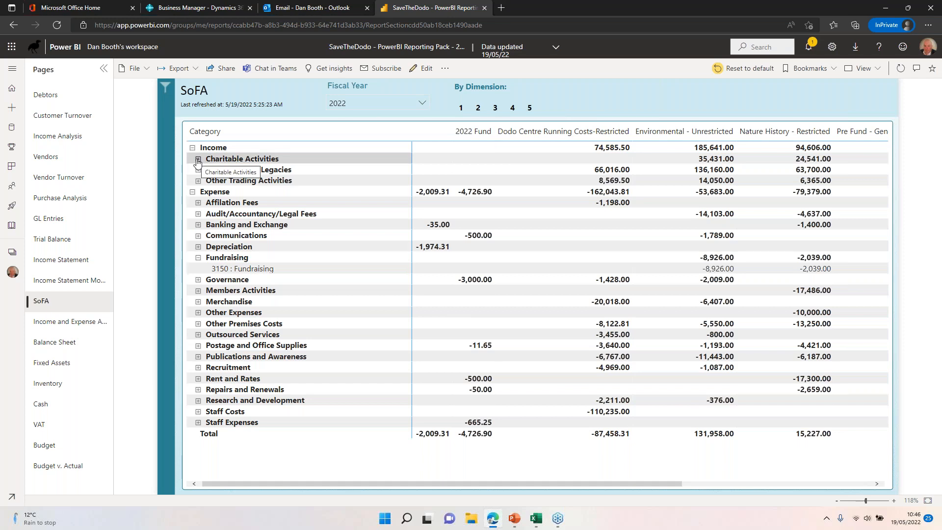
{"action": "left_click", "coordinate": [197, 159]}
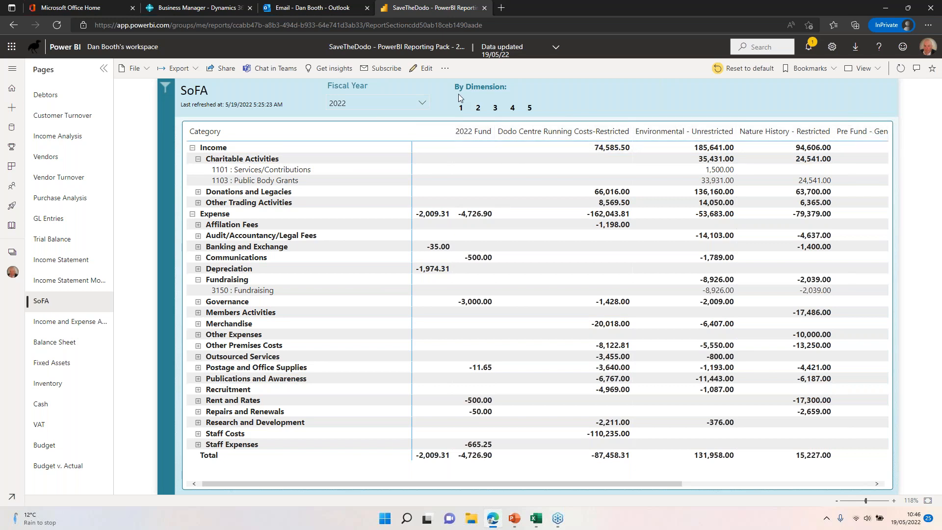
Step: View the SoFA by dimension 2 across to the Total column, and switch back to dimension 1
{"action": "left_click", "coordinate": [477, 109]}
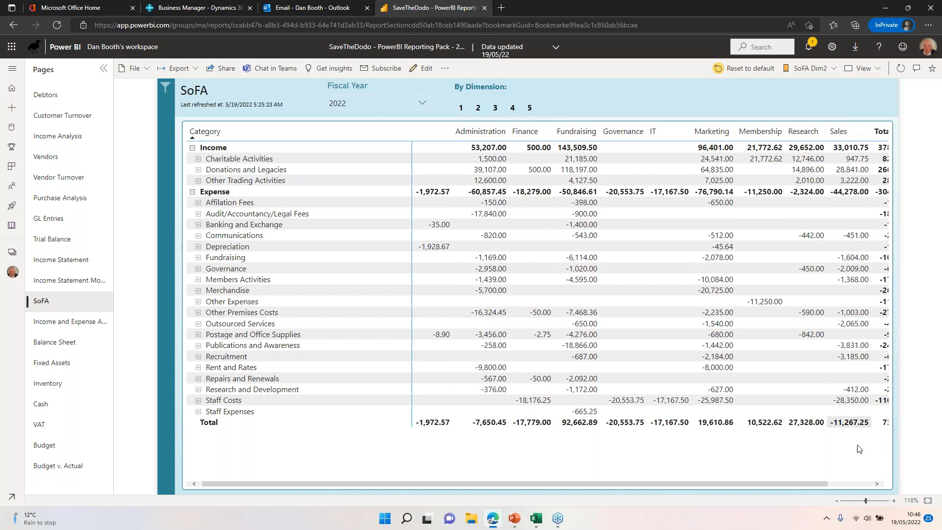
{"action": "left_click_drag", "start_coordinate": [809, 487], "coordinate": [874, 485]}
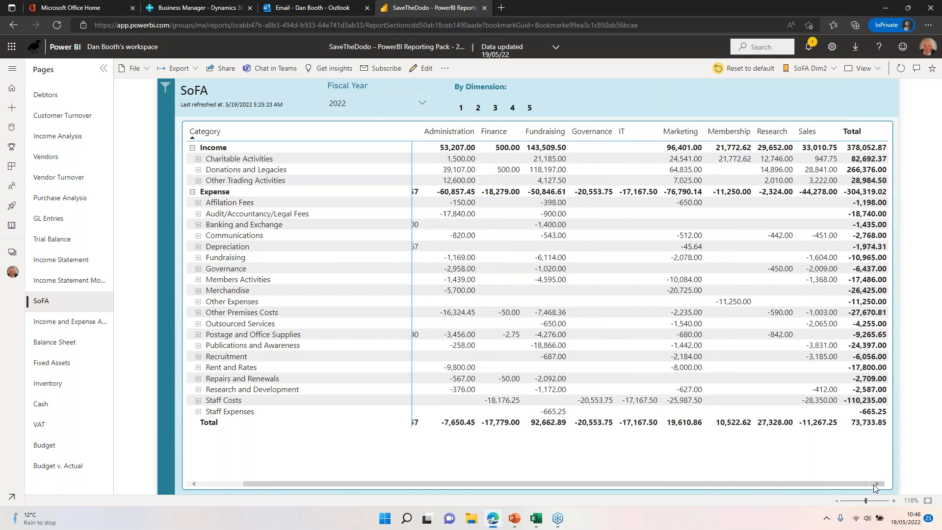
{"action": "left_click", "coordinate": [461, 108]}
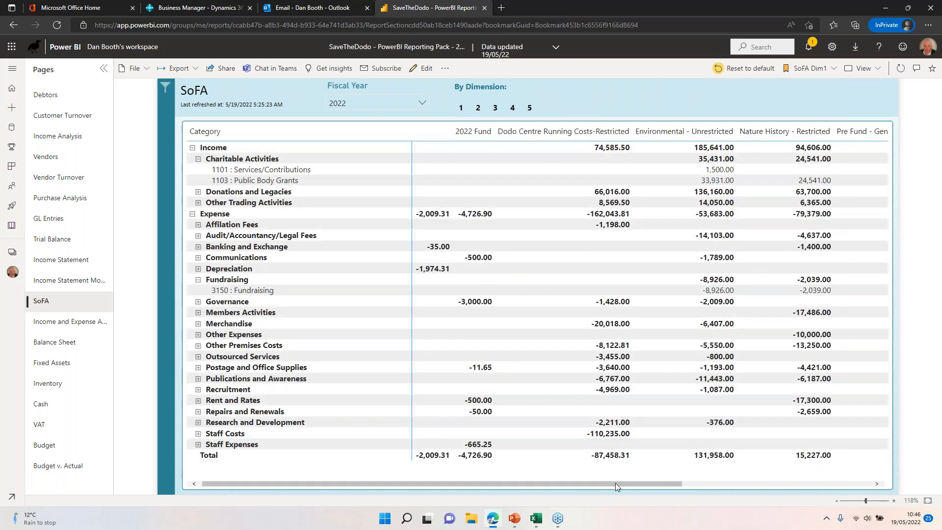
Step: View the SoFA by dimensions 3, 4 and 5 in turn
{"action": "left_click", "coordinate": [495, 109]}
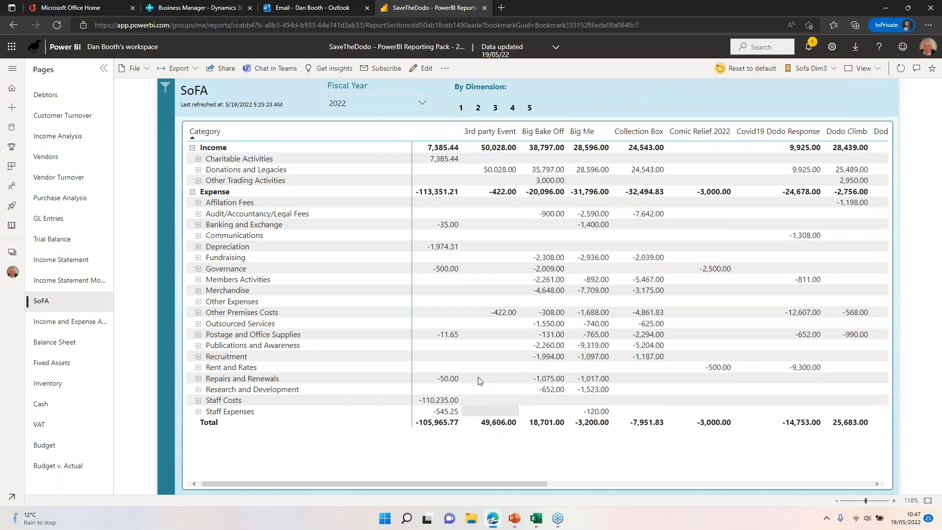
{"action": "left_click", "coordinate": [521, 108]}
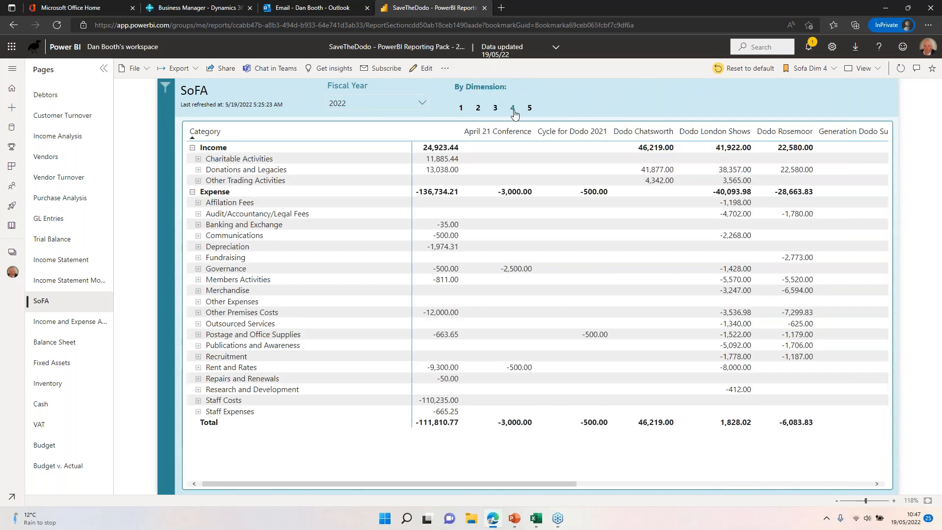
{"action": "left_click", "coordinate": [530, 110]}
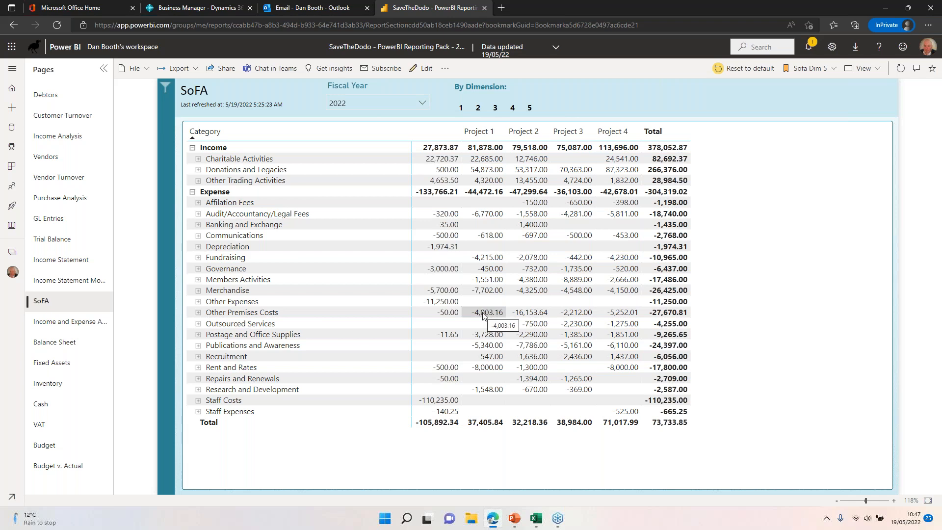
Step: Open the Vendors page, filter the vendor posting group by EXP, GRA and finally UTIL, and hide the filter pane
{"action": "left_click", "coordinate": [53, 363]}
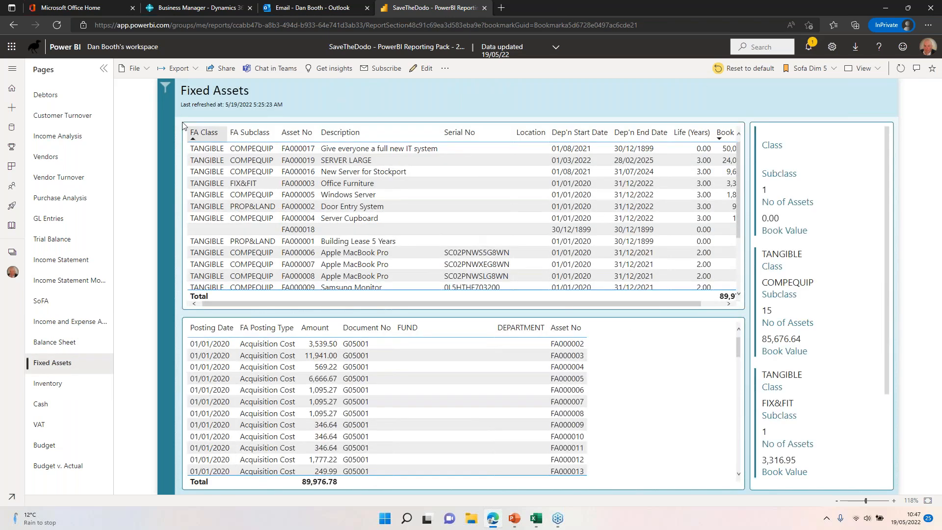
{"action": "left_click", "coordinate": [74, 163]}
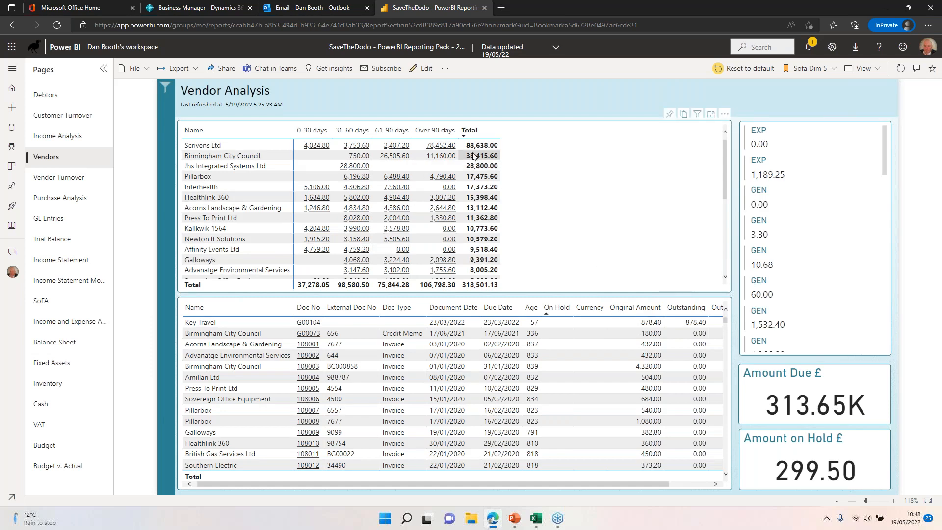
{"action": "left_click", "coordinate": [166, 89]}
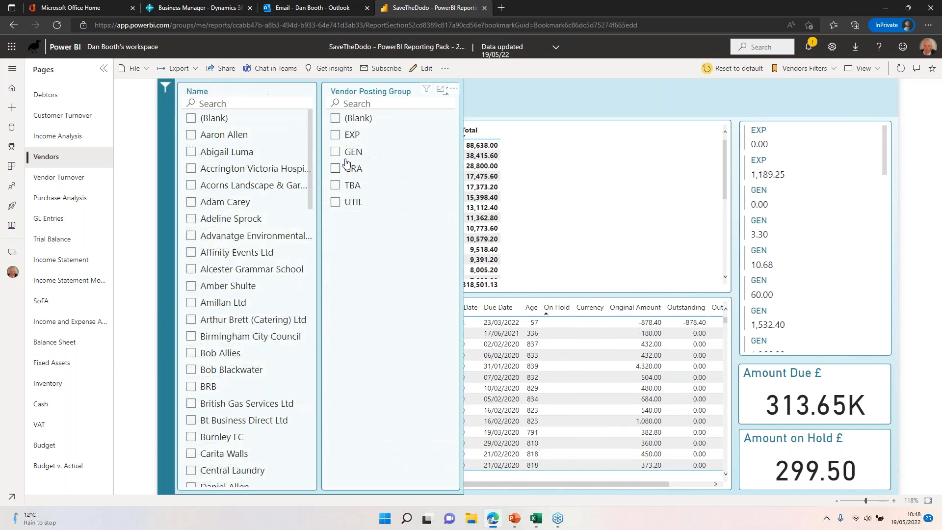
{"action": "left_click", "coordinate": [336, 135]}
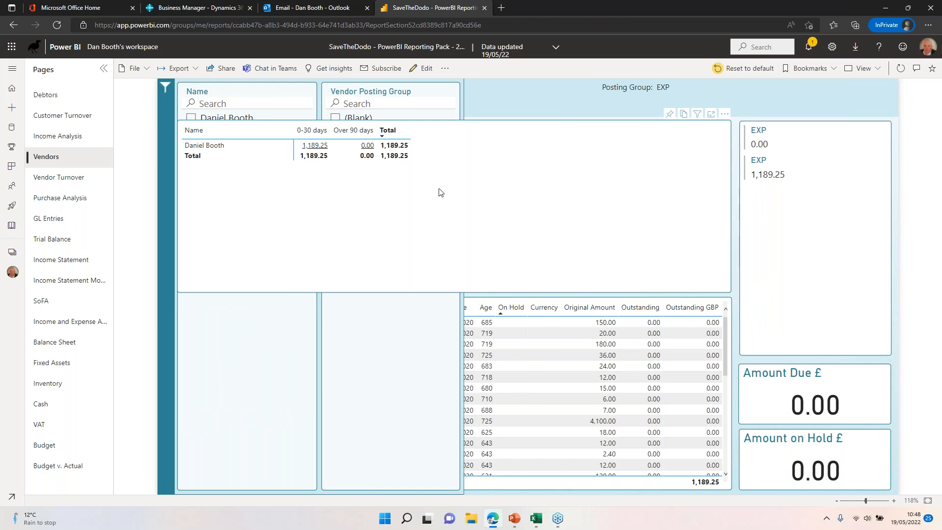
{"action": "mouse_move", "coordinate": [336, 118]}
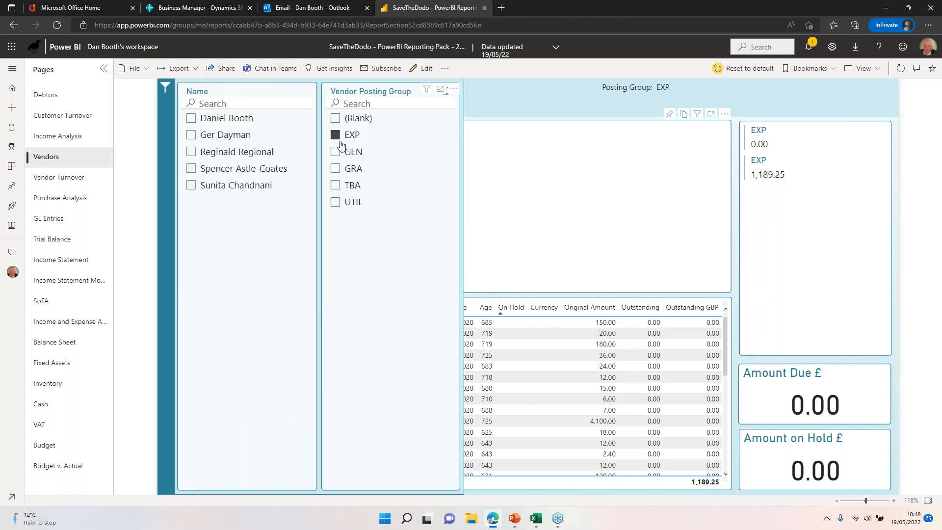
{"action": "left_click", "coordinate": [335, 136]}
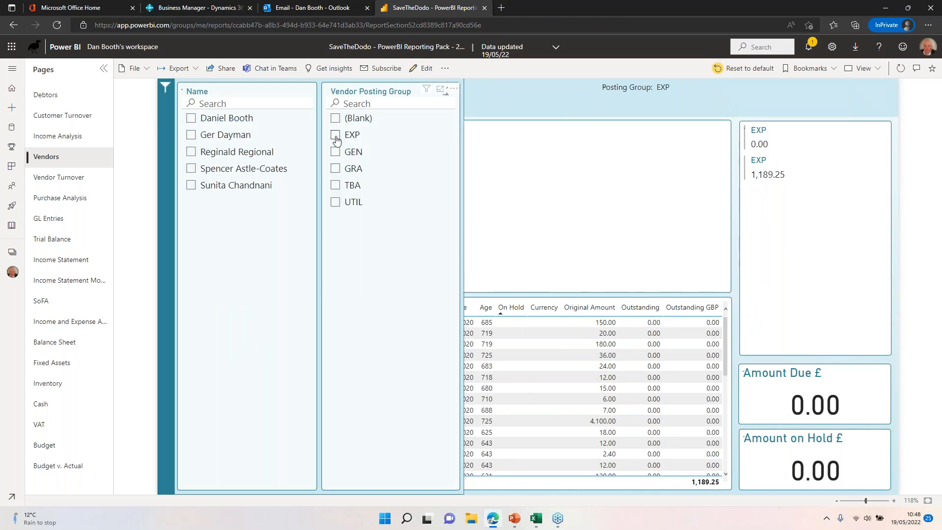
{"action": "left_click", "coordinate": [335, 169]}
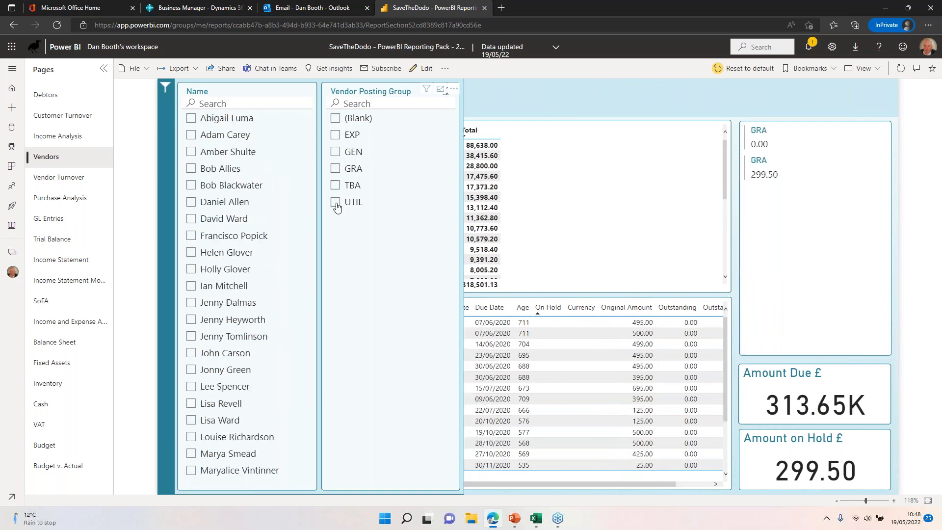
{"action": "left_click", "coordinate": [336, 201]}
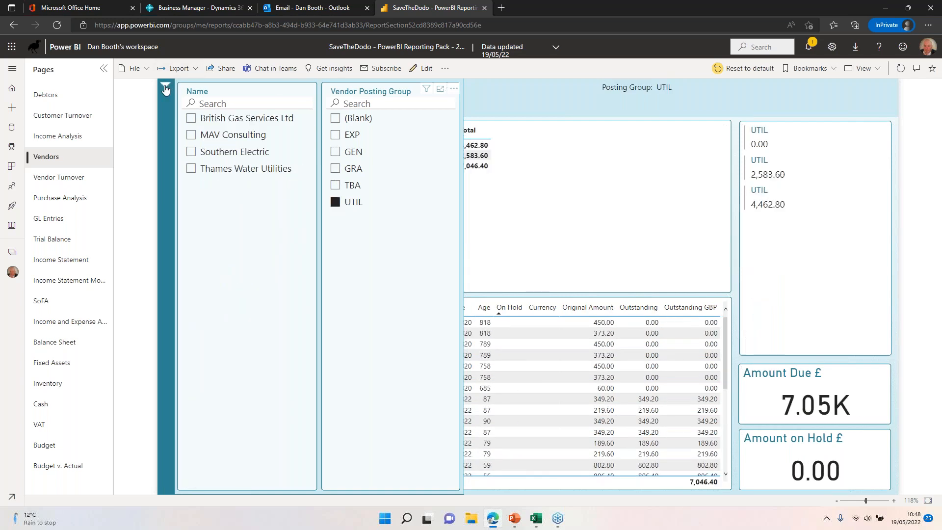
{"action": "left_click", "coordinate": [165, 87]}
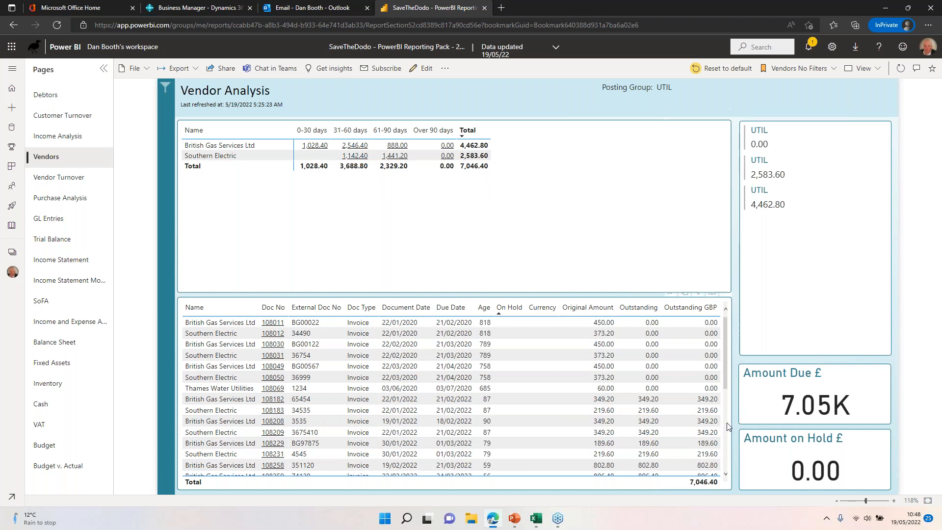
Step: Narrow the vendor analysis to British Gas Services Ltd and to Southern Electric in turn, and clear the row selection
{"action": "left_click", "coordinate": [480, 145]}
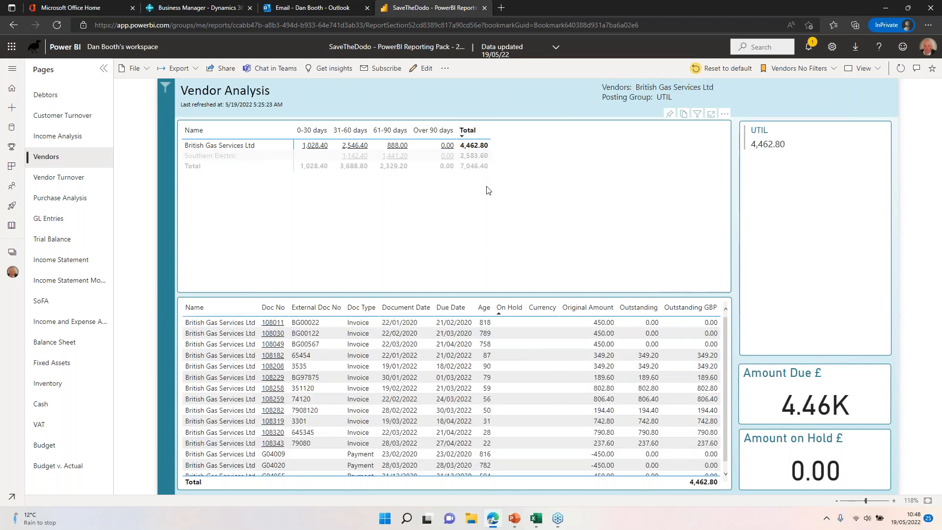
{"action": "left_click", "coordinate": [476, 156]}
{"action": "left_click", "coordinate": [476, 156]}
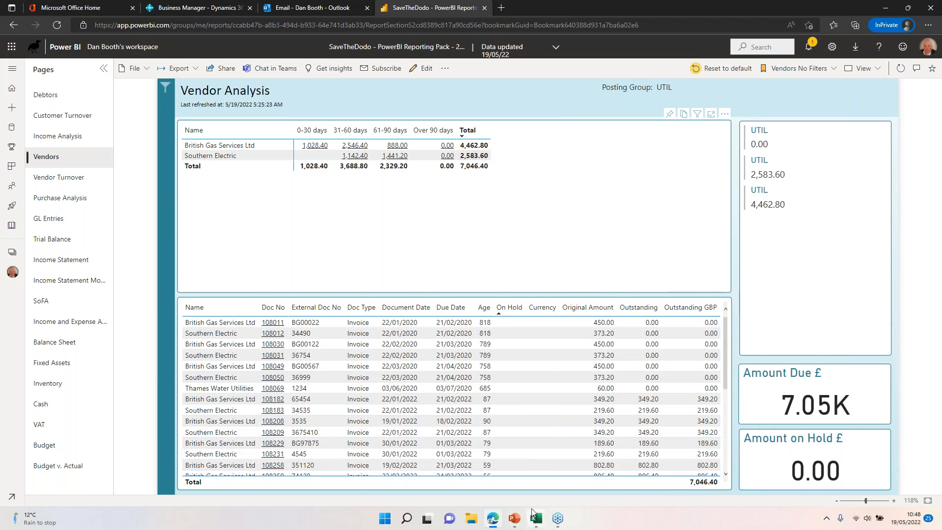
Step: Switch to the PowerPoint slide show "Why BC can fit any requirement 19052022"
{"action": "key", "text": "alt+Tab"}
{"action": "key", "text": "Tab"}
{"action": "key", "text": "Tab"}
{"action": "key", "text": "Tab"}
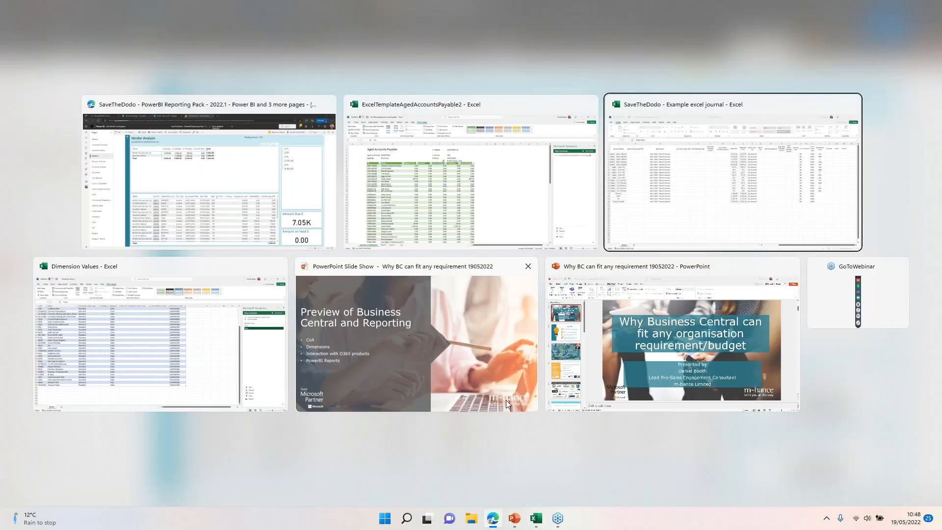